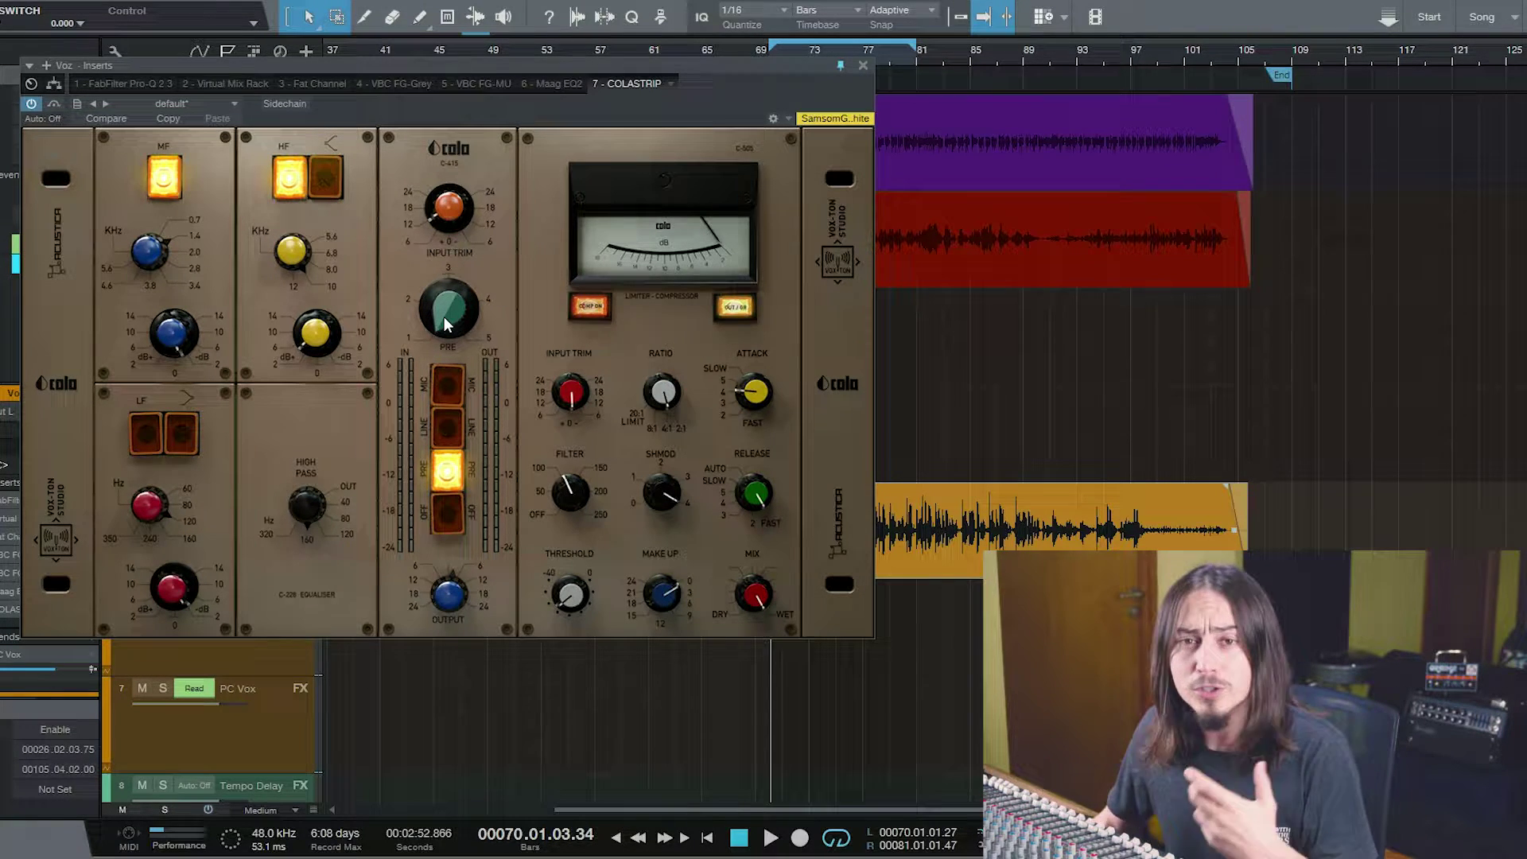
# Set the Colastrip preamp to MIC mode and sweep the PRE knob from its lowest to its highest position.
pyautogui.click(454, 381)
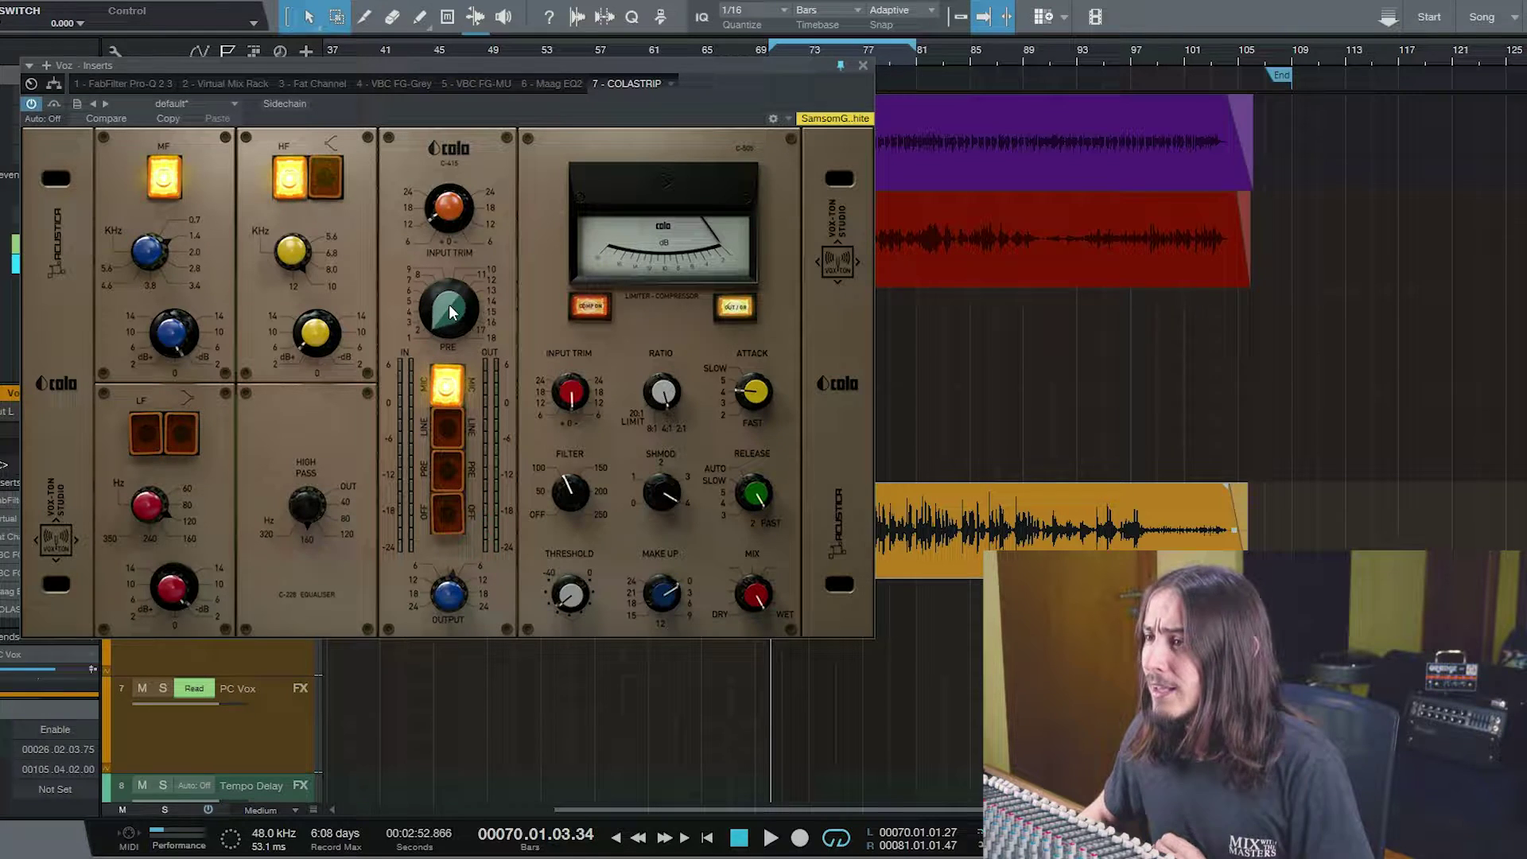
pyautogui.moveTo(447, 273); pyautogui.dragTo(454, 394)
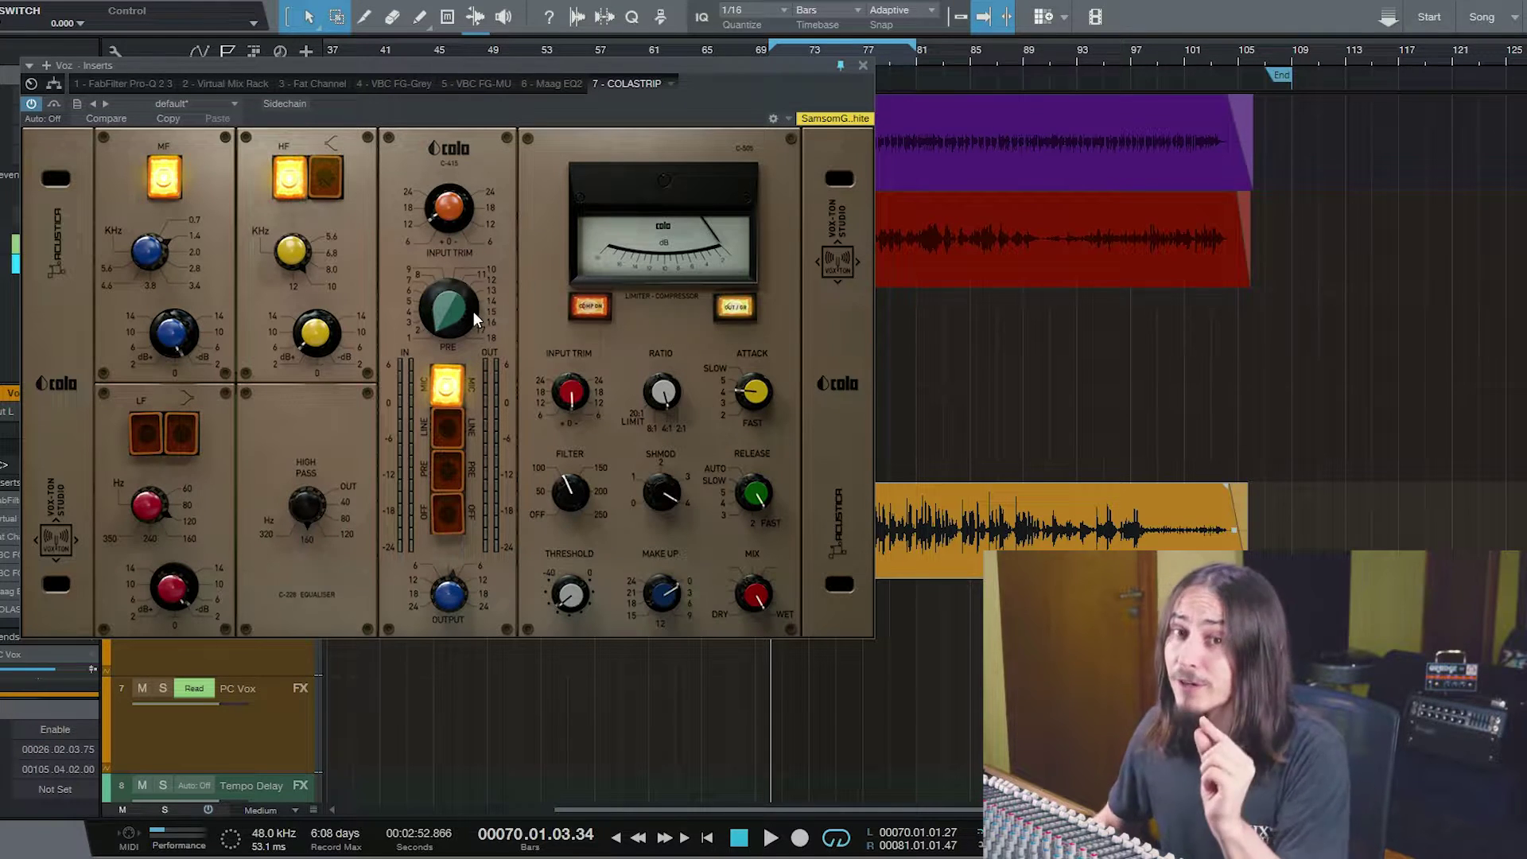
pyautogui.moveTo(444, 317); pyautogui.dragTo(542, 217)
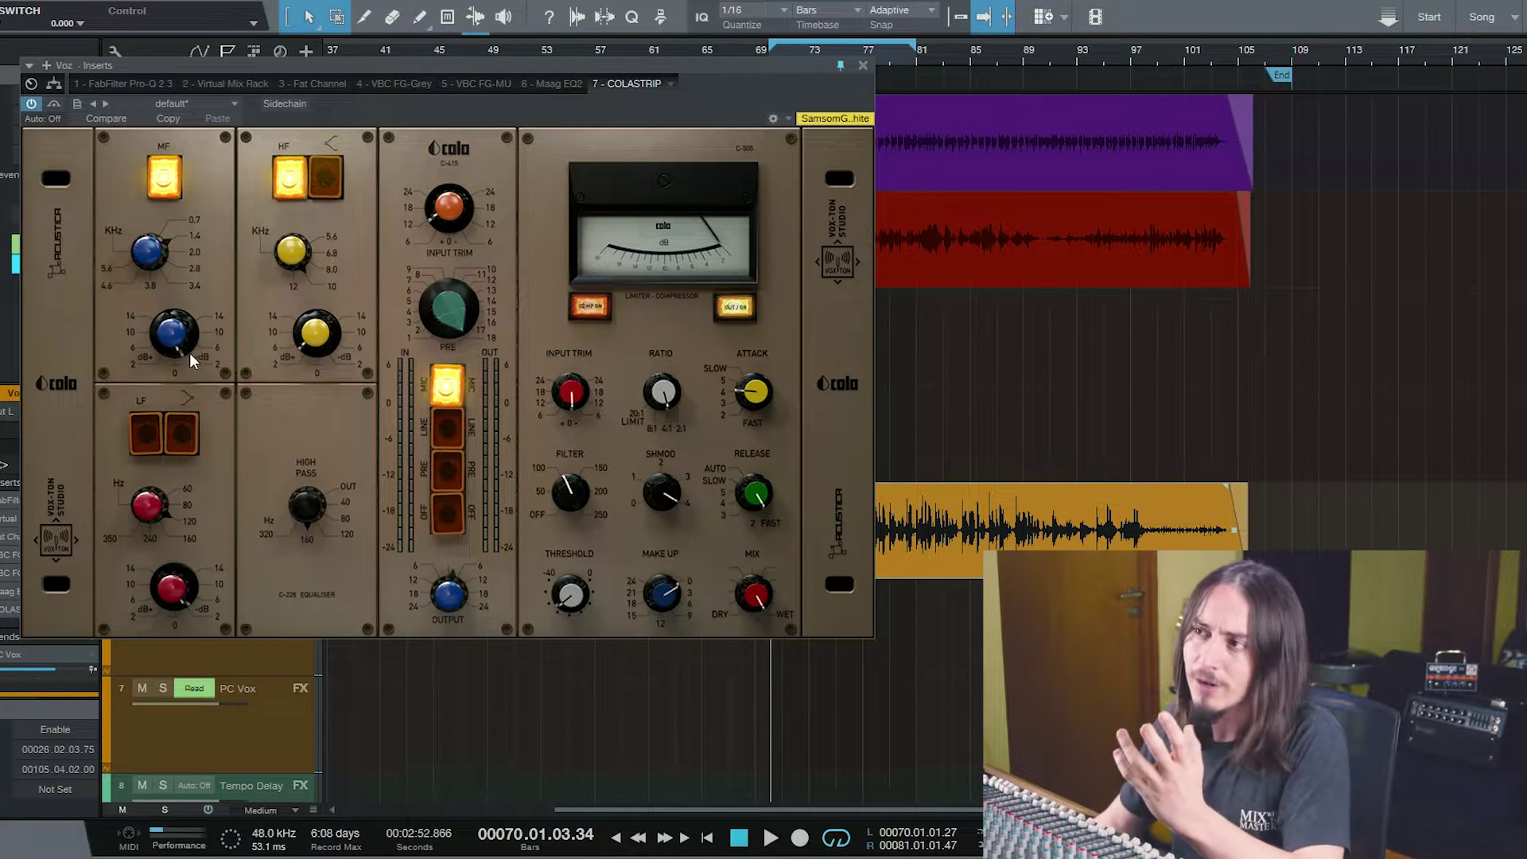
# Cycle the preamp selector between LINE, MIC and OFF to compare the modes, finishing on OFF.
pyautogui.click(449, 423)
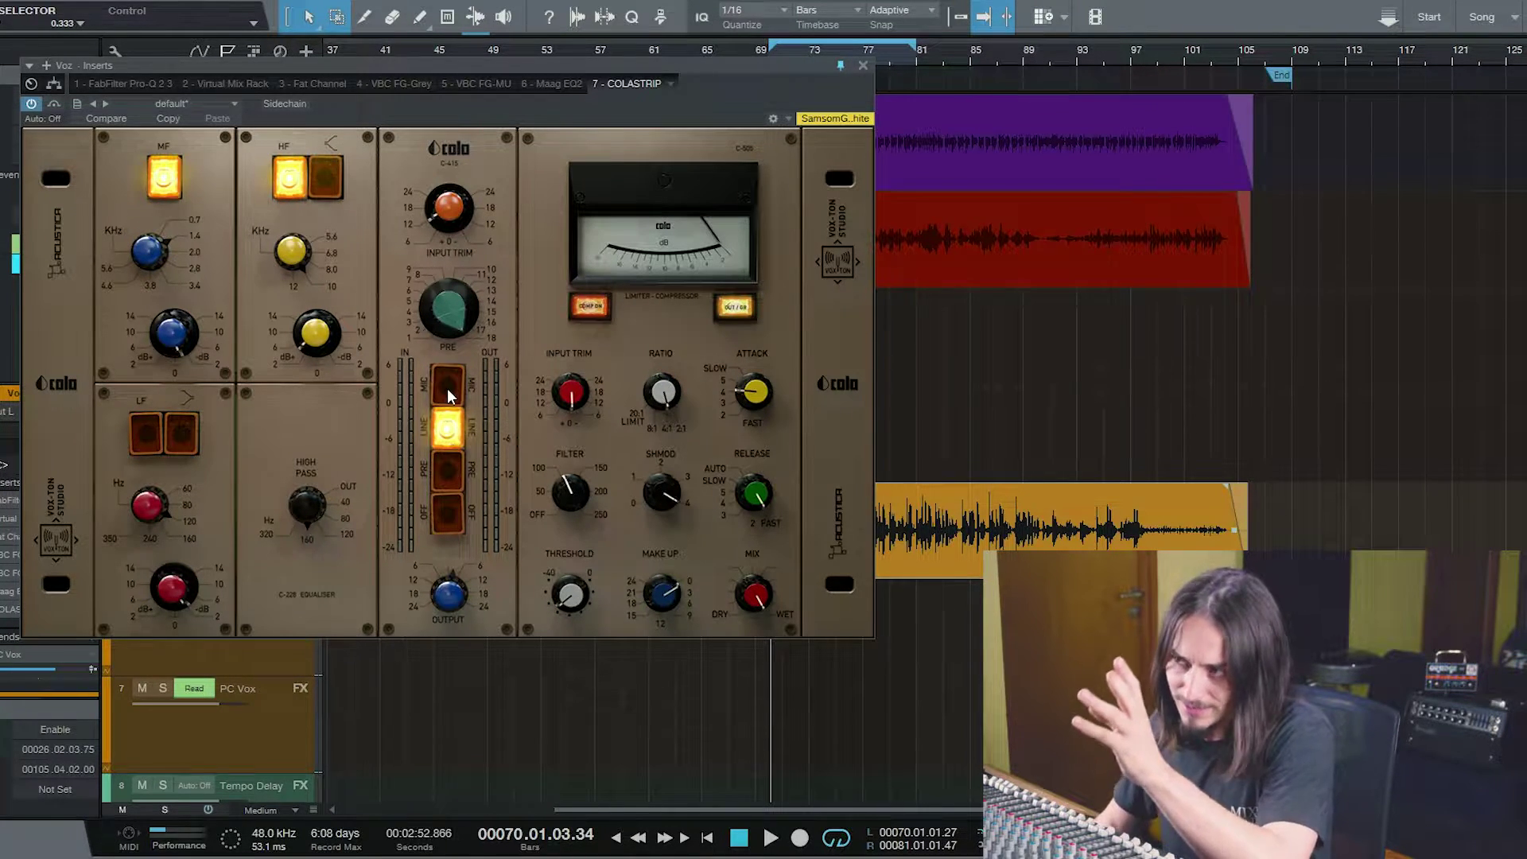
pyautogui.click(447, 388)
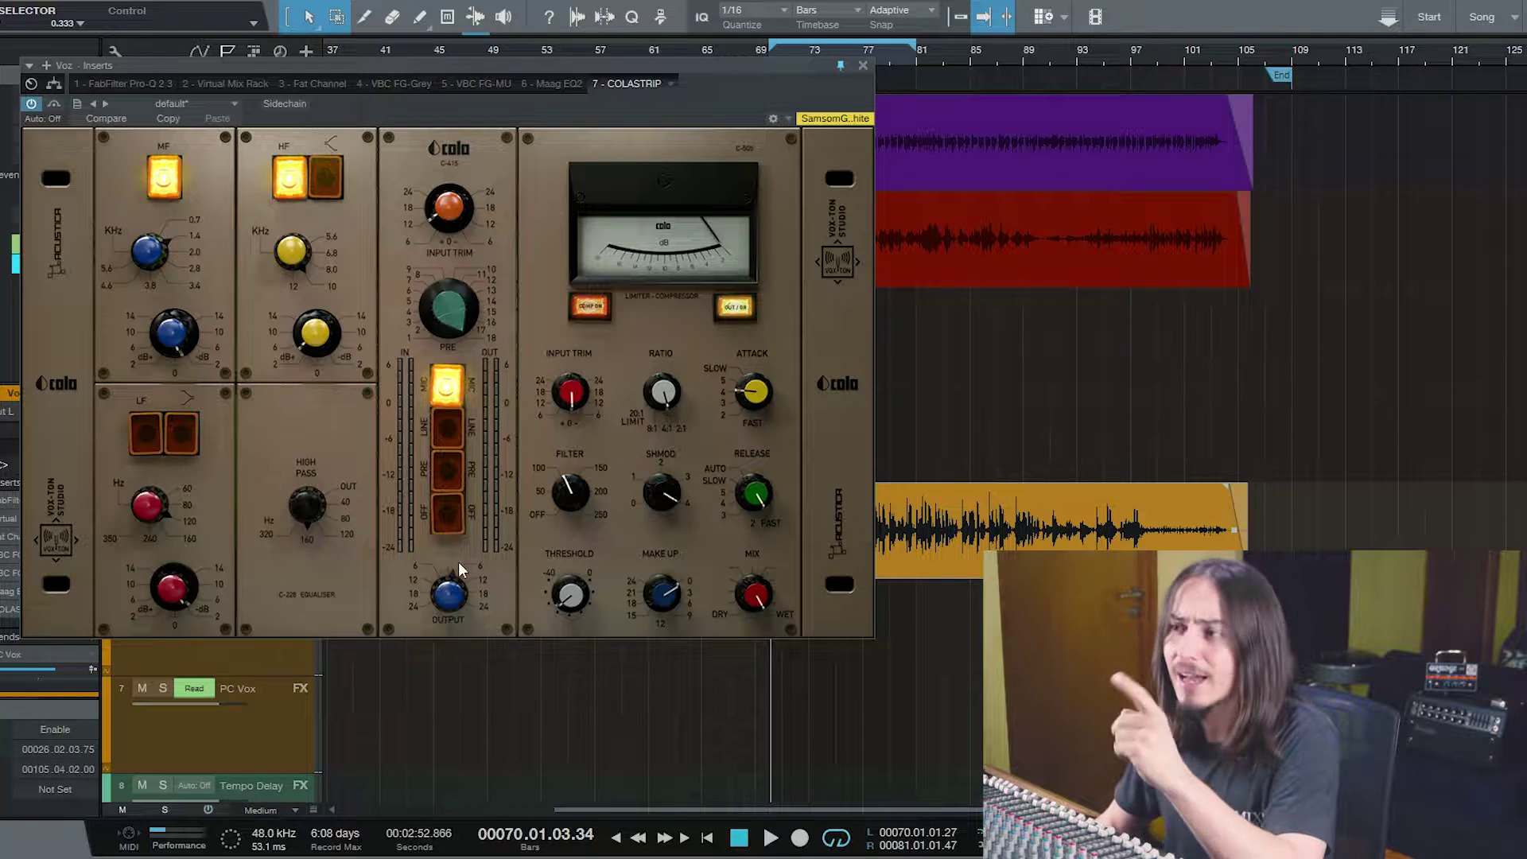
pyautogui.click(455, 513)
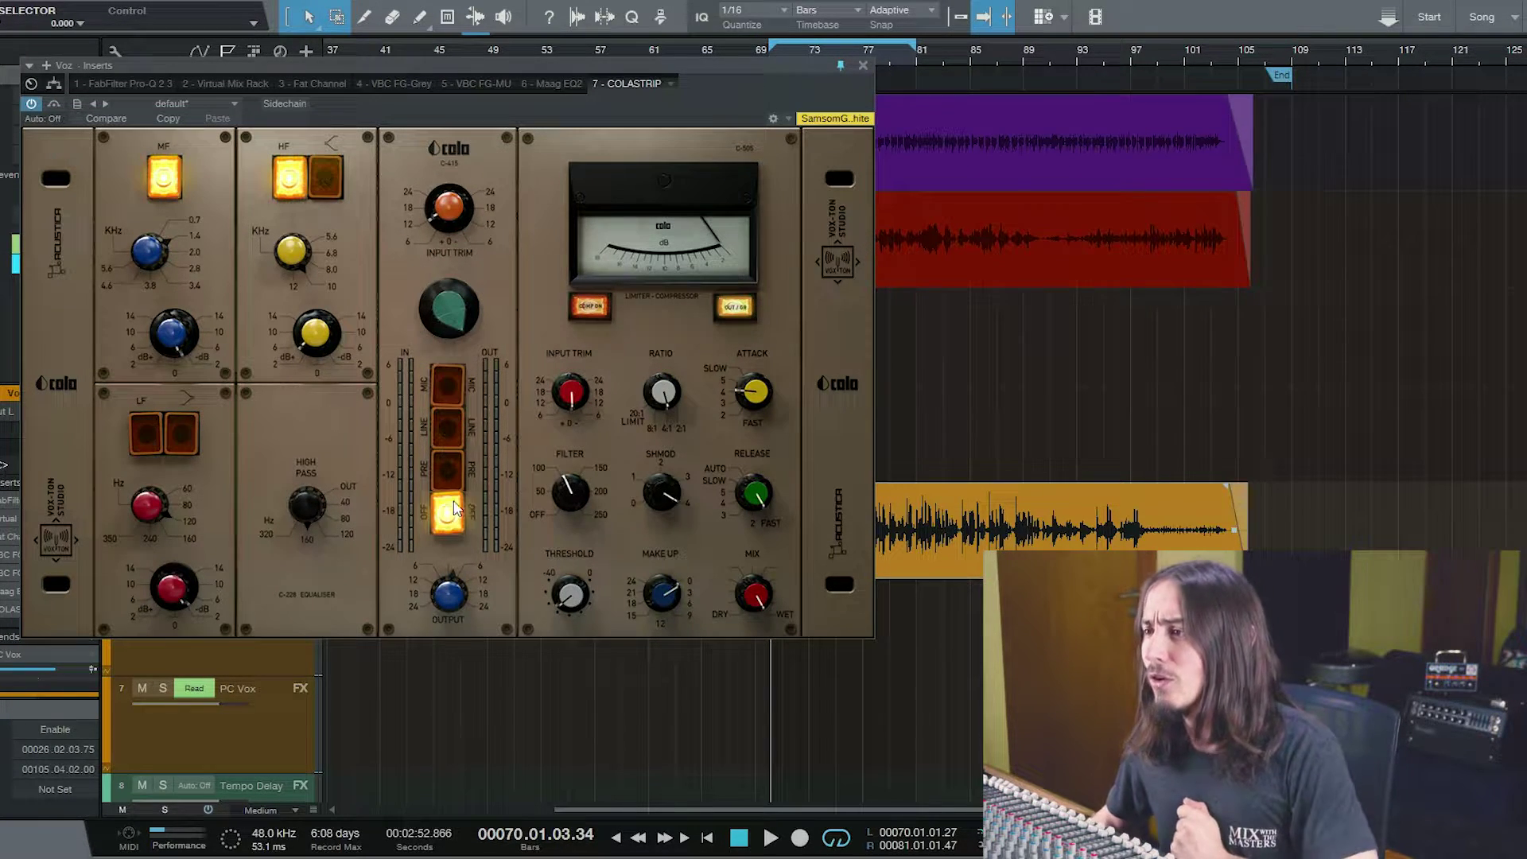
pyautogui.click(448, 388)
pyautogui.click(446, 428)
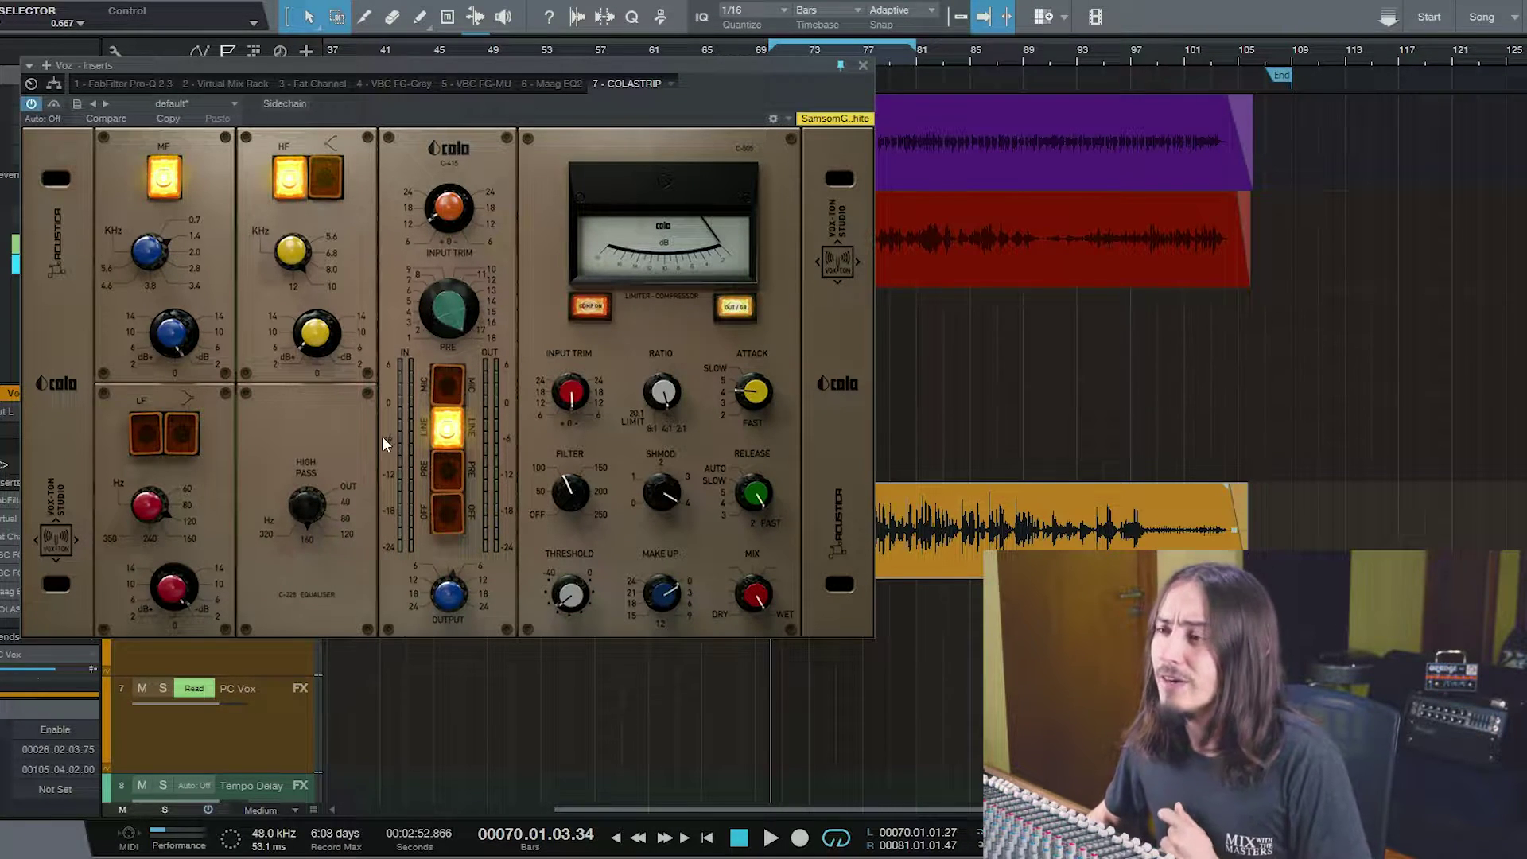
pyautogui.click(454, 523)
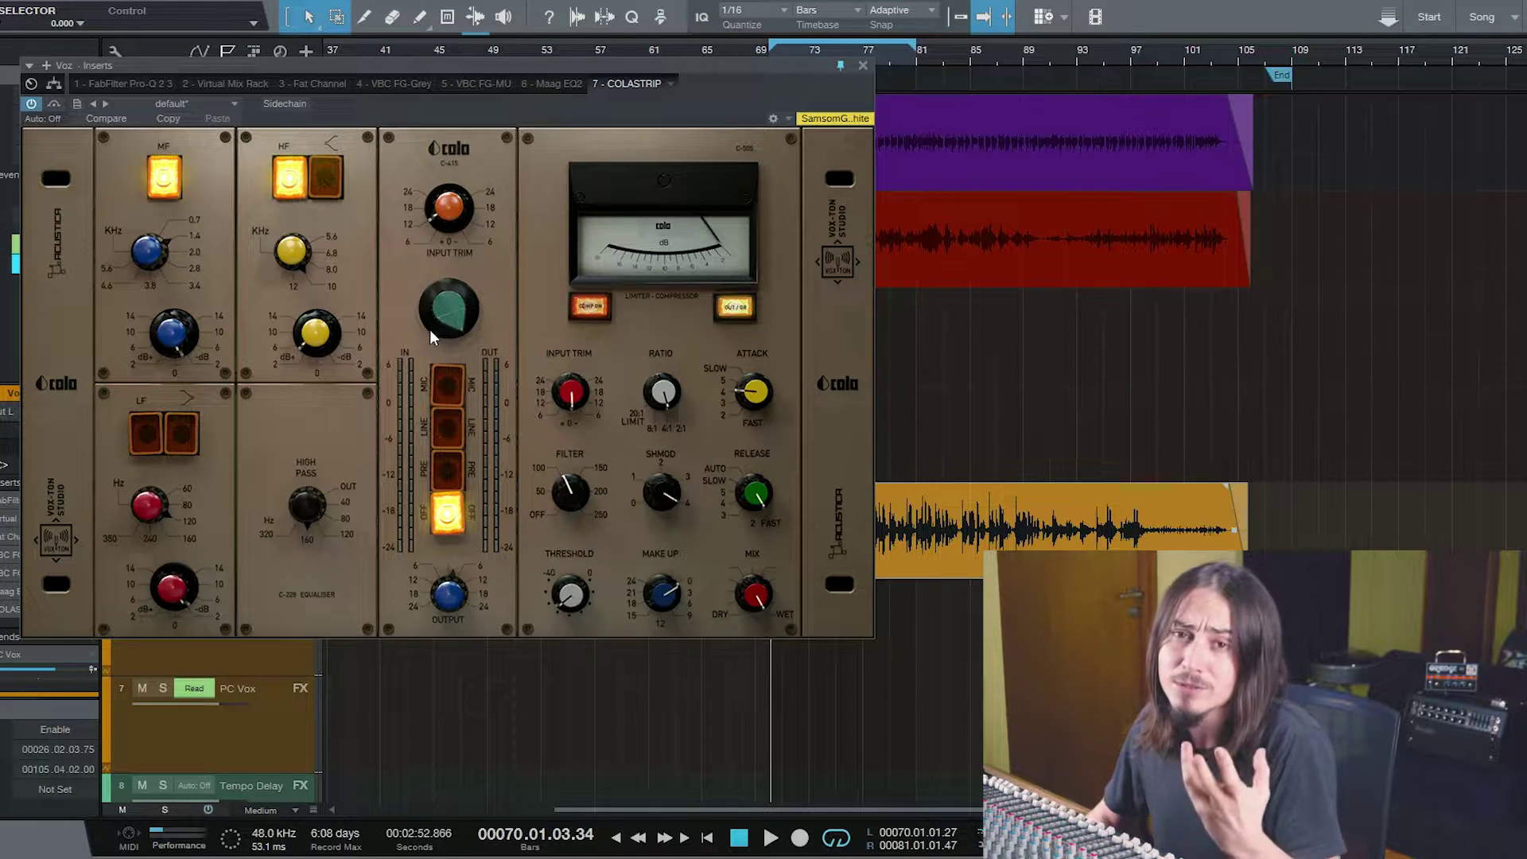
# Put the preamp back in MIC mode and run the PRE knob up and down its full range, ending low.
pyautogui.click(447, 388)
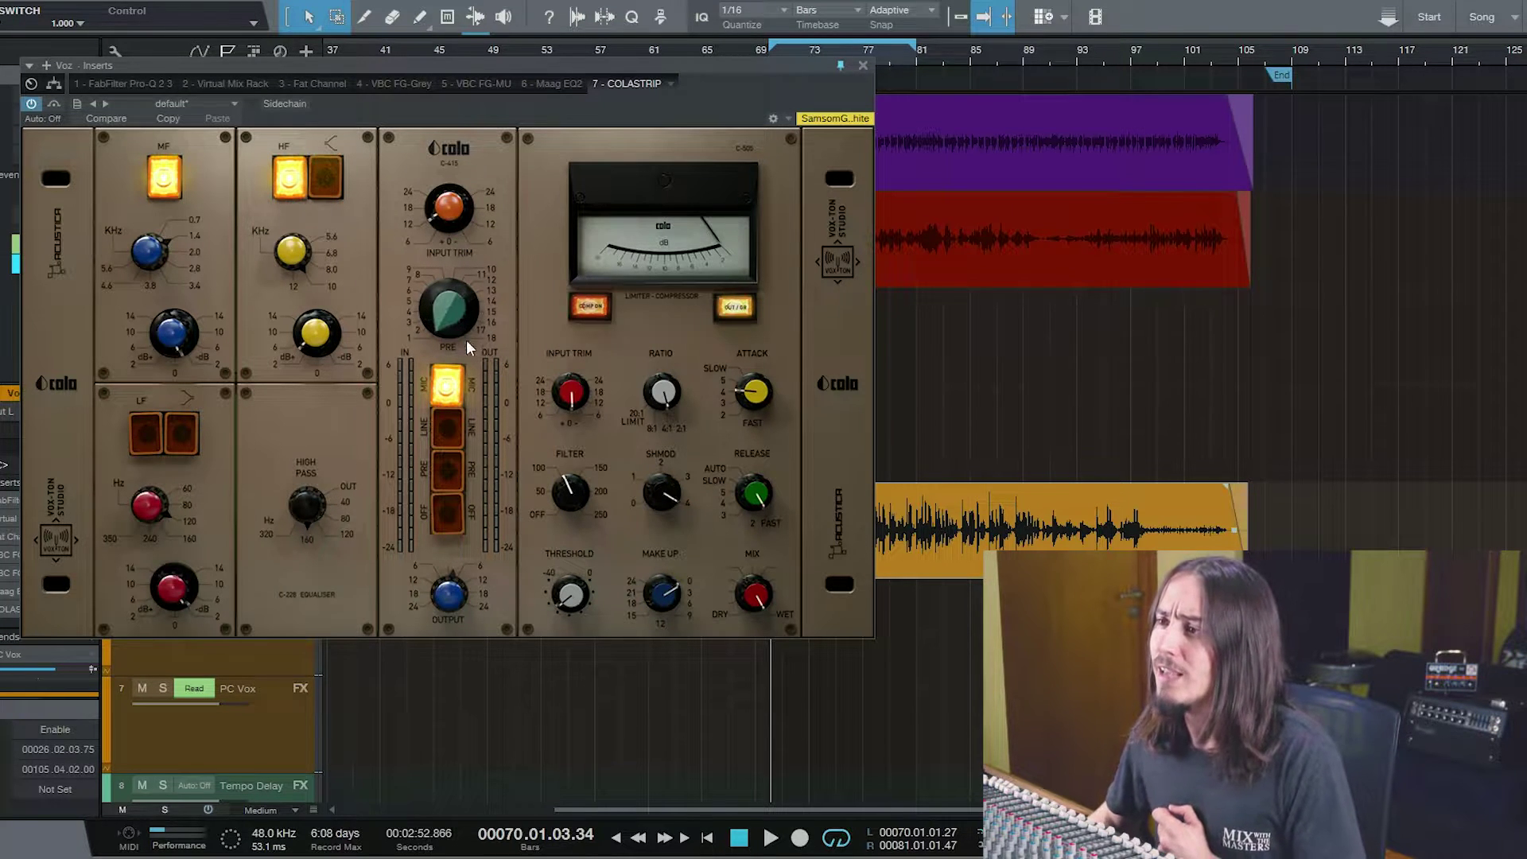
pyautogui.moveTo(463, 342); pyautogui.dragTo(510, 172)
pyautogui.moveTo(479, 248); pyautogui.dragTo(527, 531)
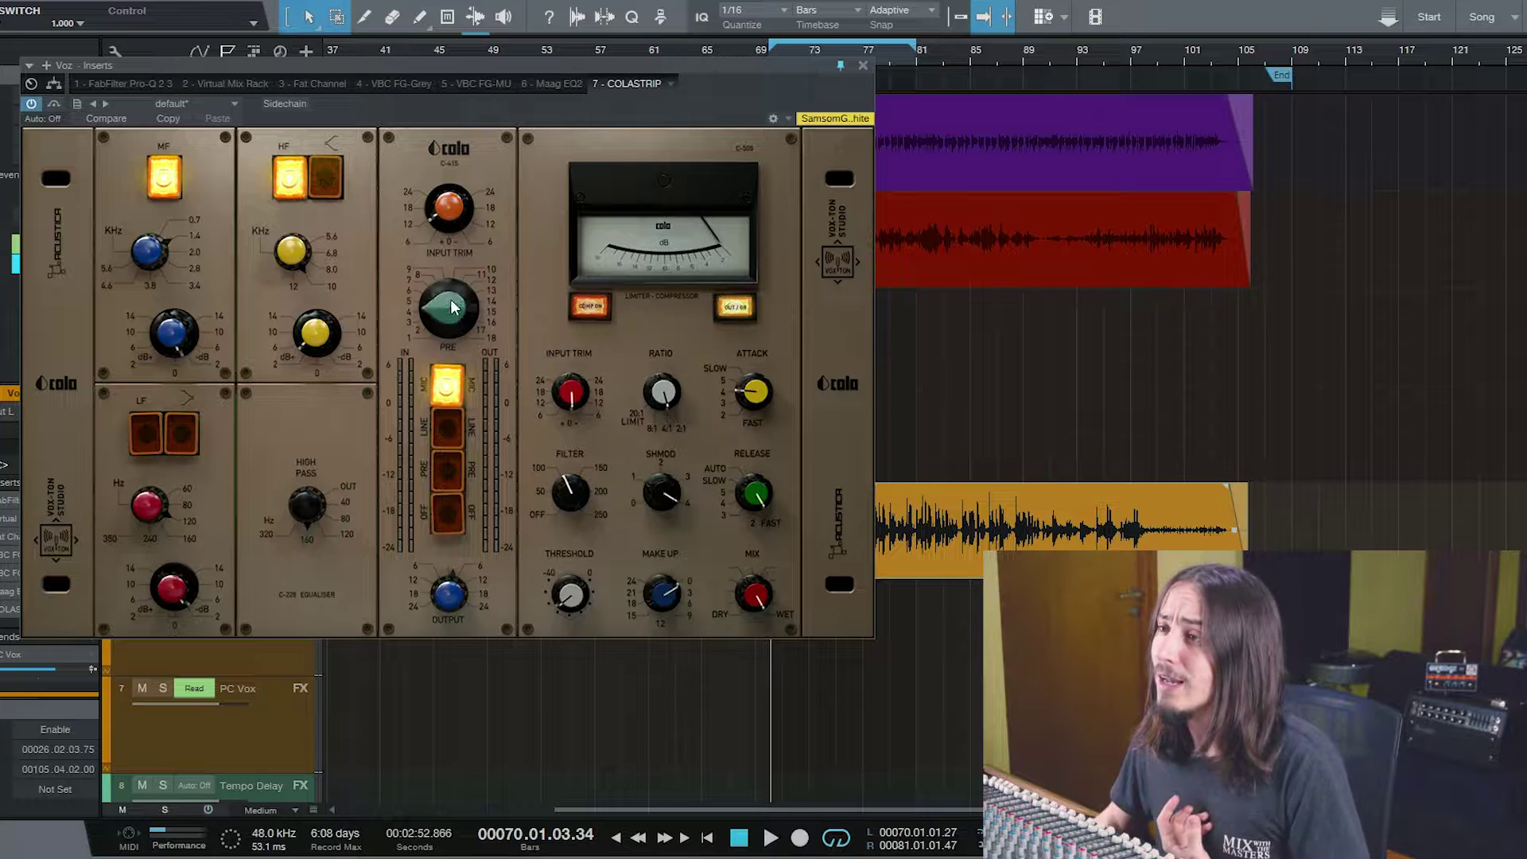
pyautogui.moveTo(446, 323); pyautogui.dragTo(502, 189)
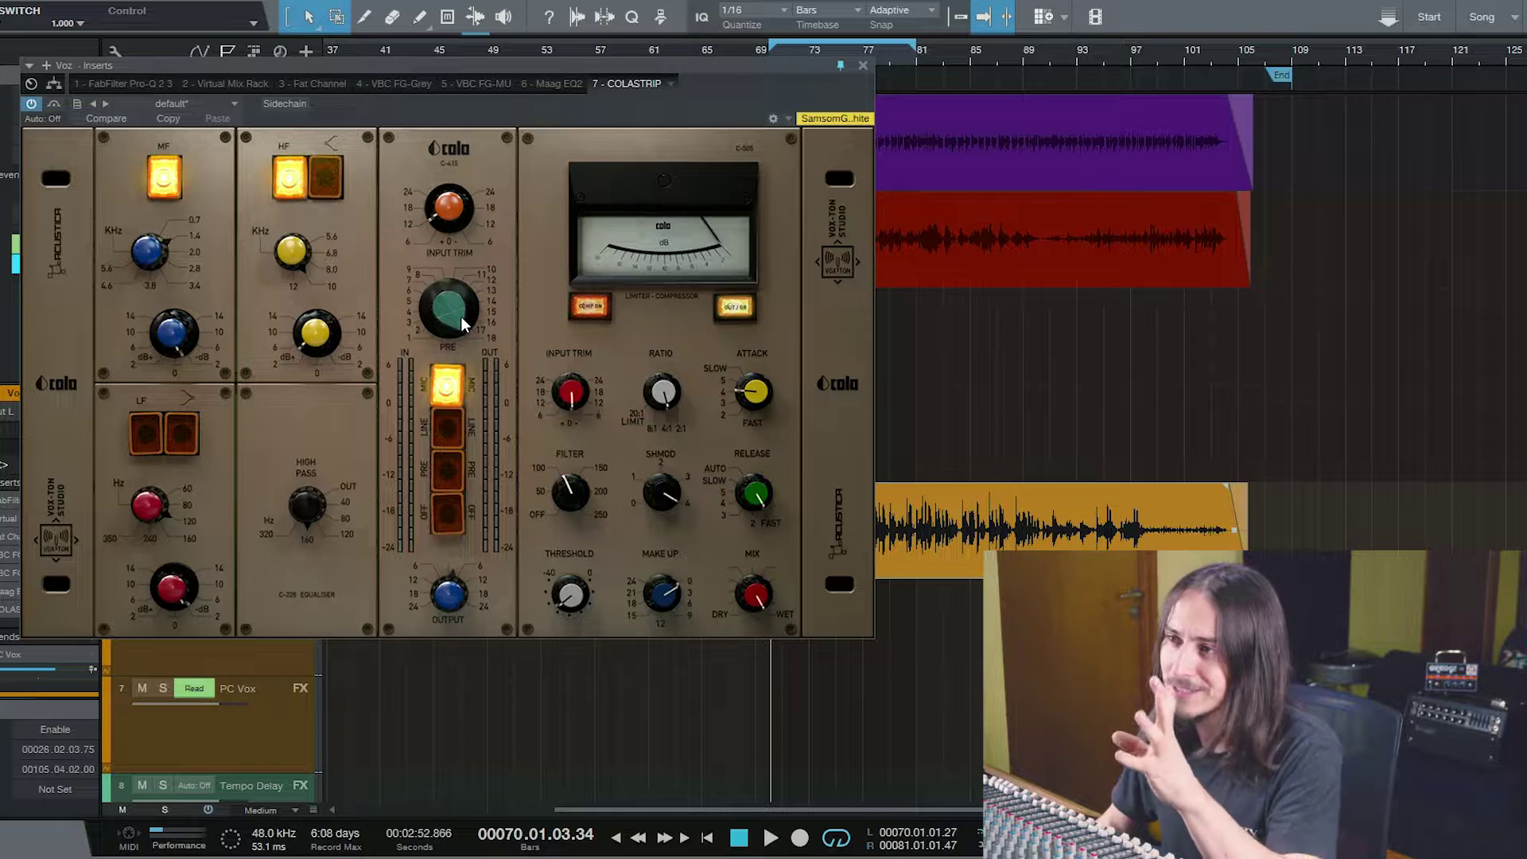
pyautogui.moveTo(460, 316); pyautogui.dragTo(450, 316)
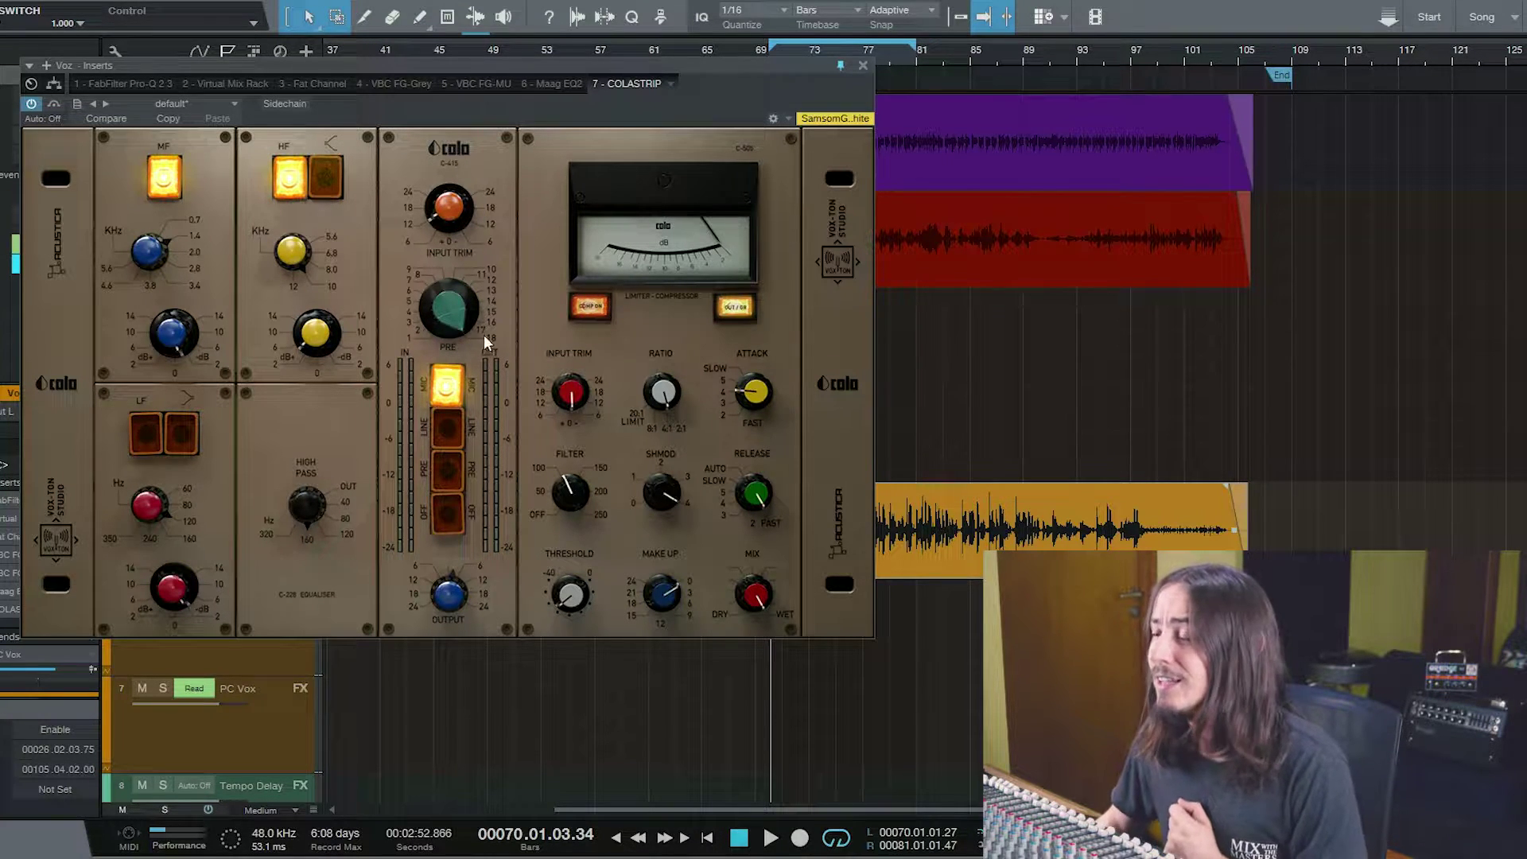
pyautogui.moveTo(446, 303); pyautogui.dragTo(459, 516)
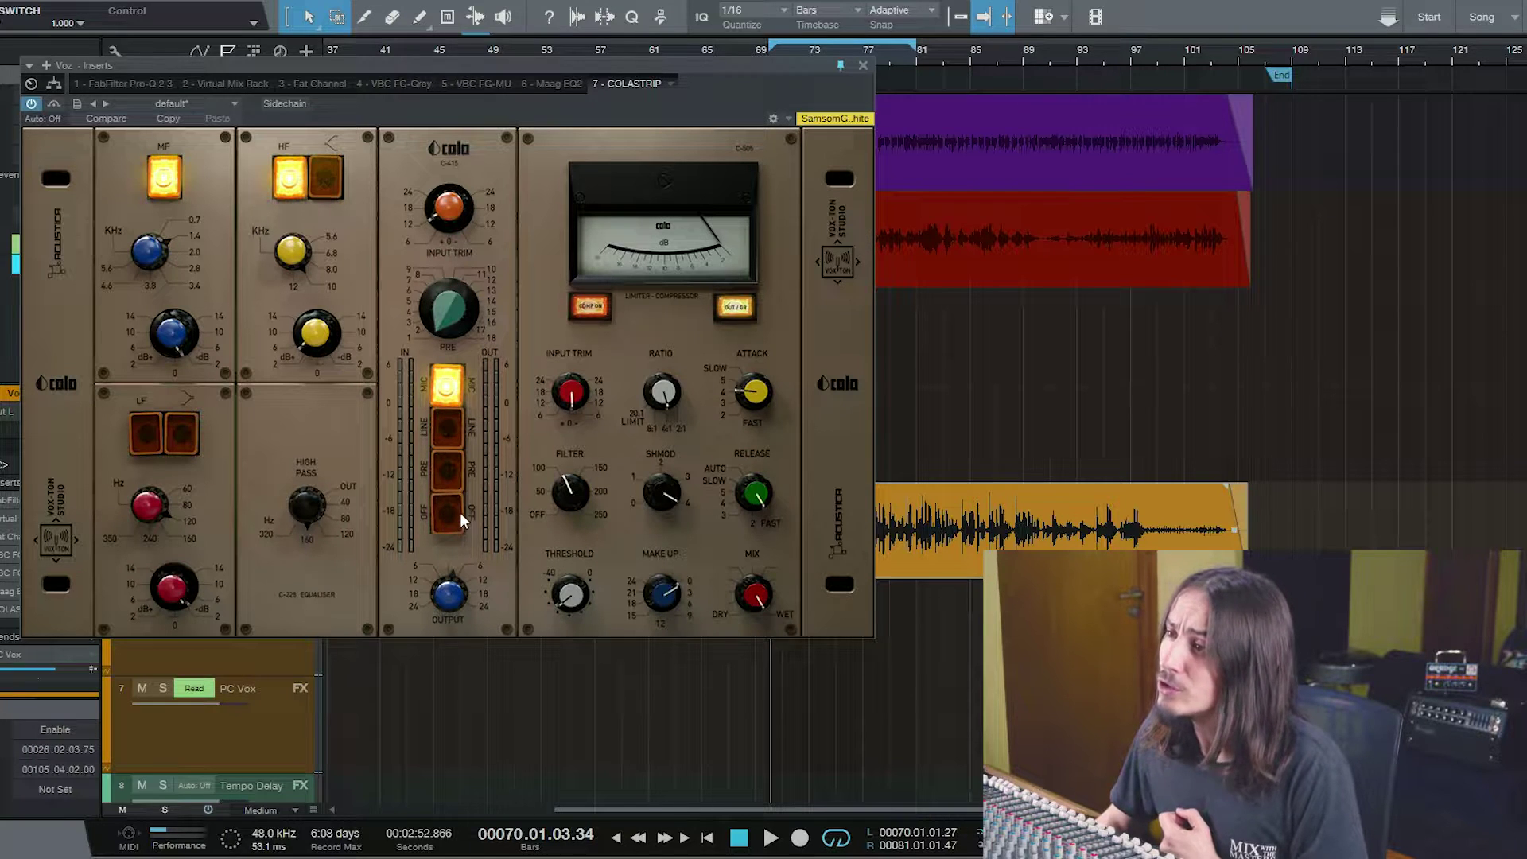
# Switch the preamp to LINE mode and try low and high PRE knob positions, ending low.
pyautogui.click(446, 428)
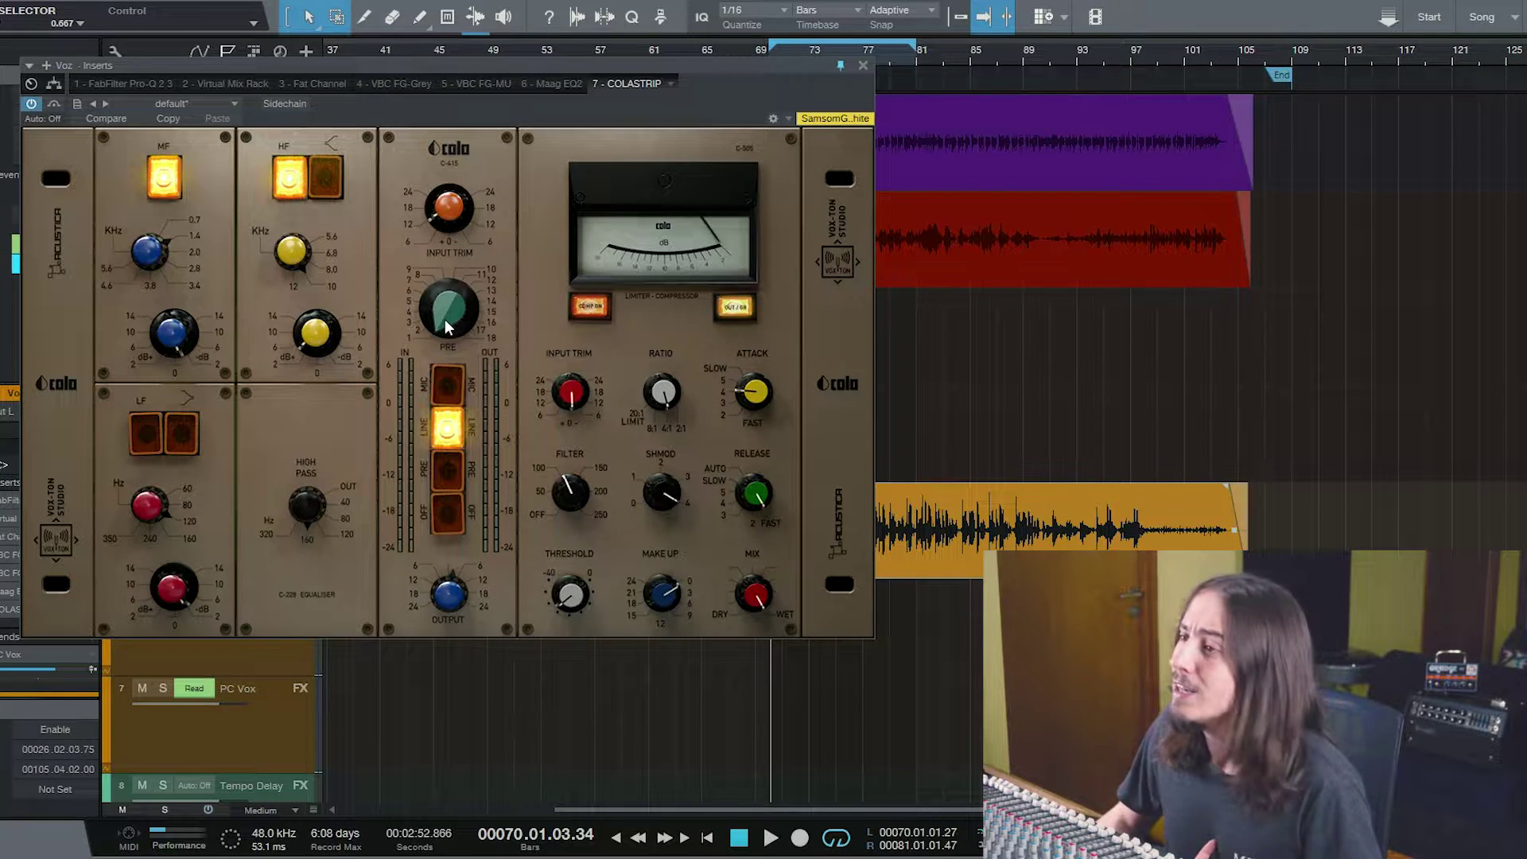
pyautogui.moveTo(445, 326); pyautogui.dragTo(457, 403)
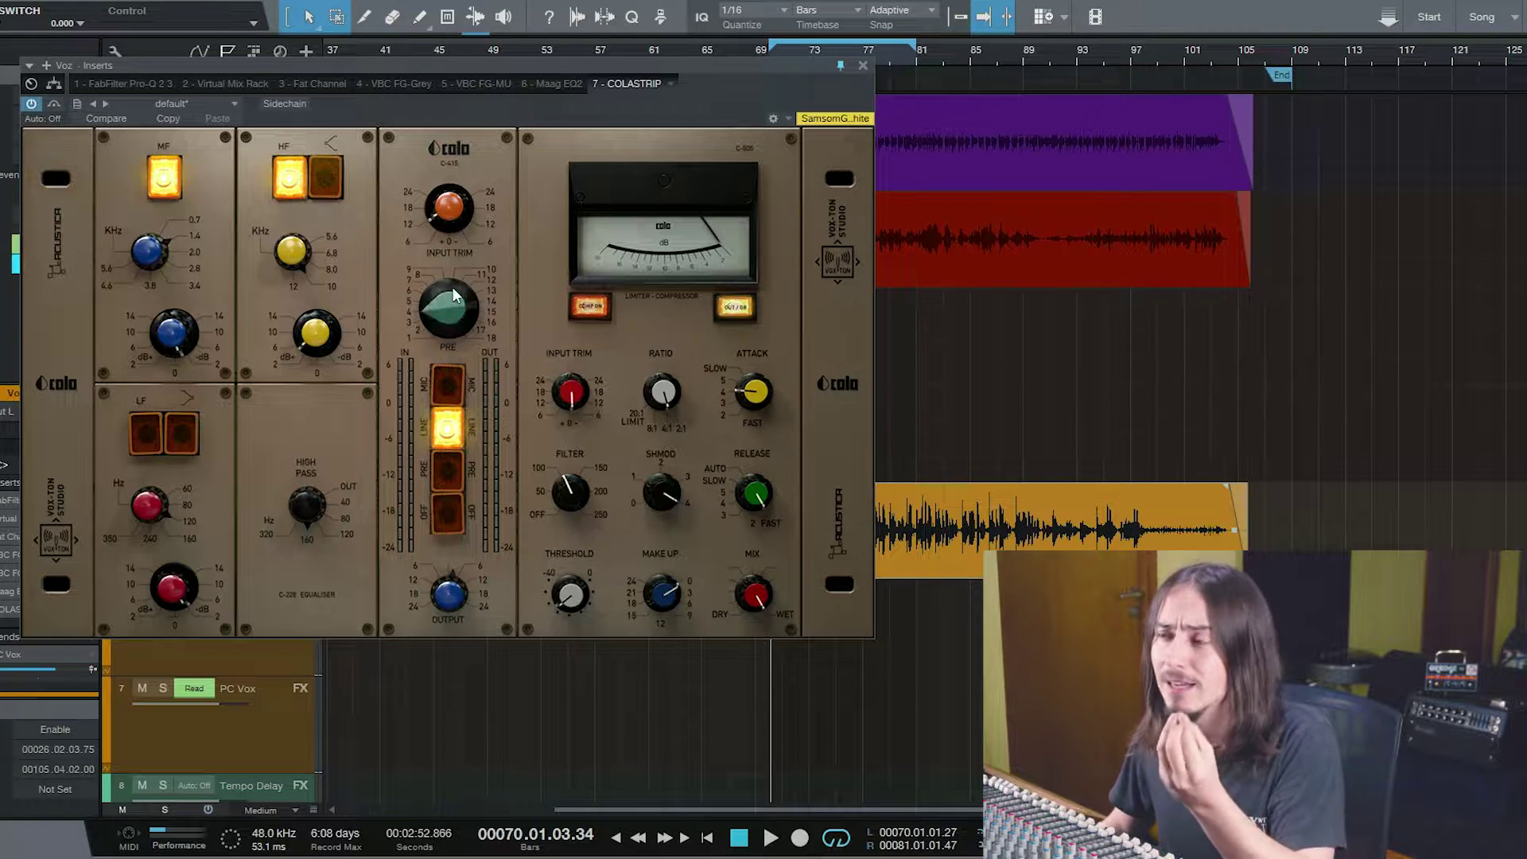
pyautogui.moveTo(443, 321); pyautogui.dragTo(489, 231)
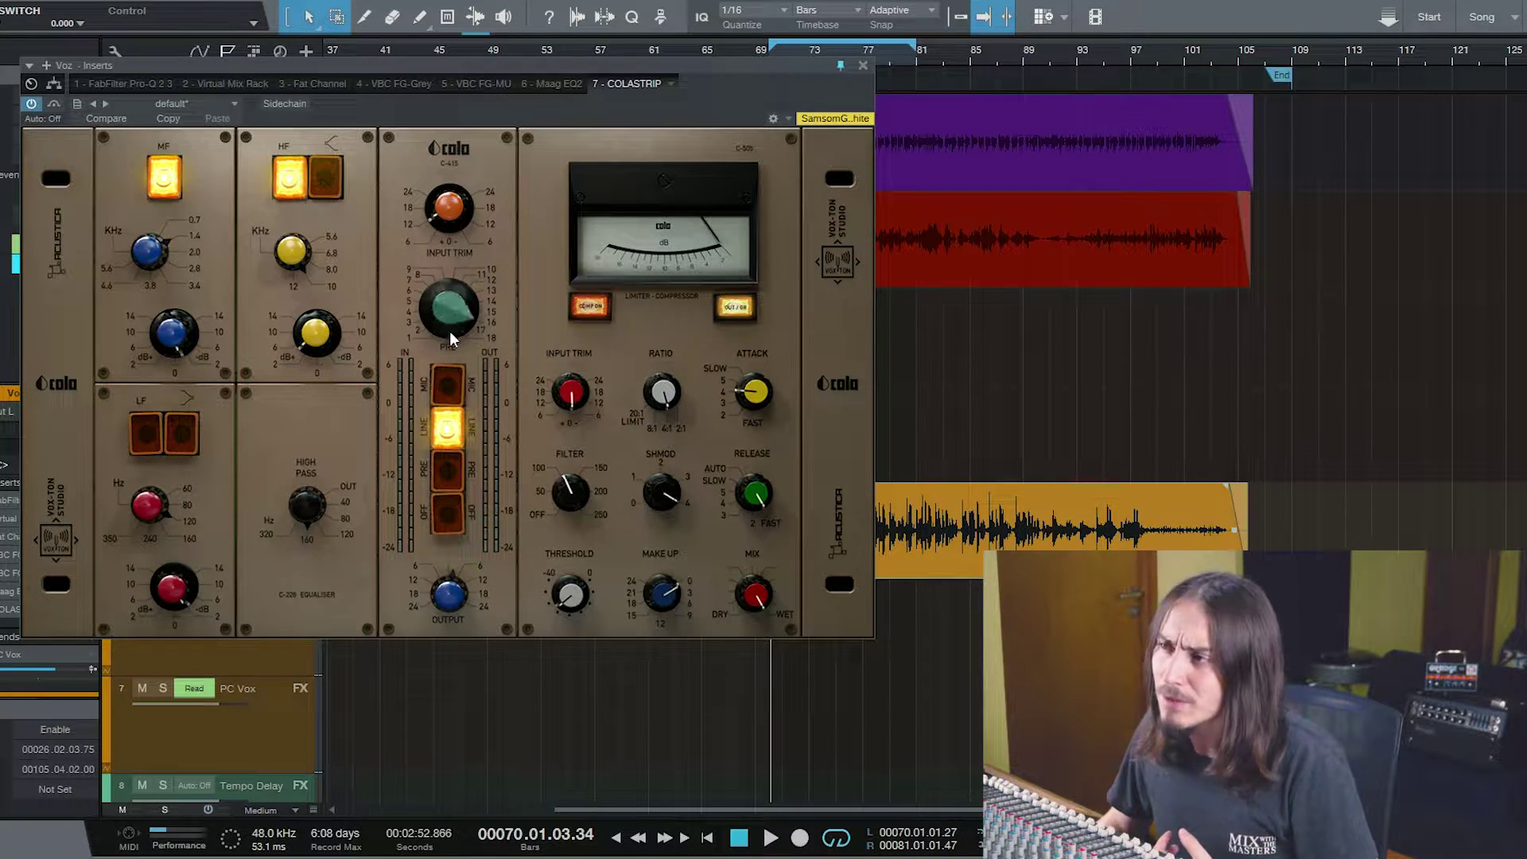
pyautogui.moveTo(460, 303); pyautogui.dragTo(433, 318)
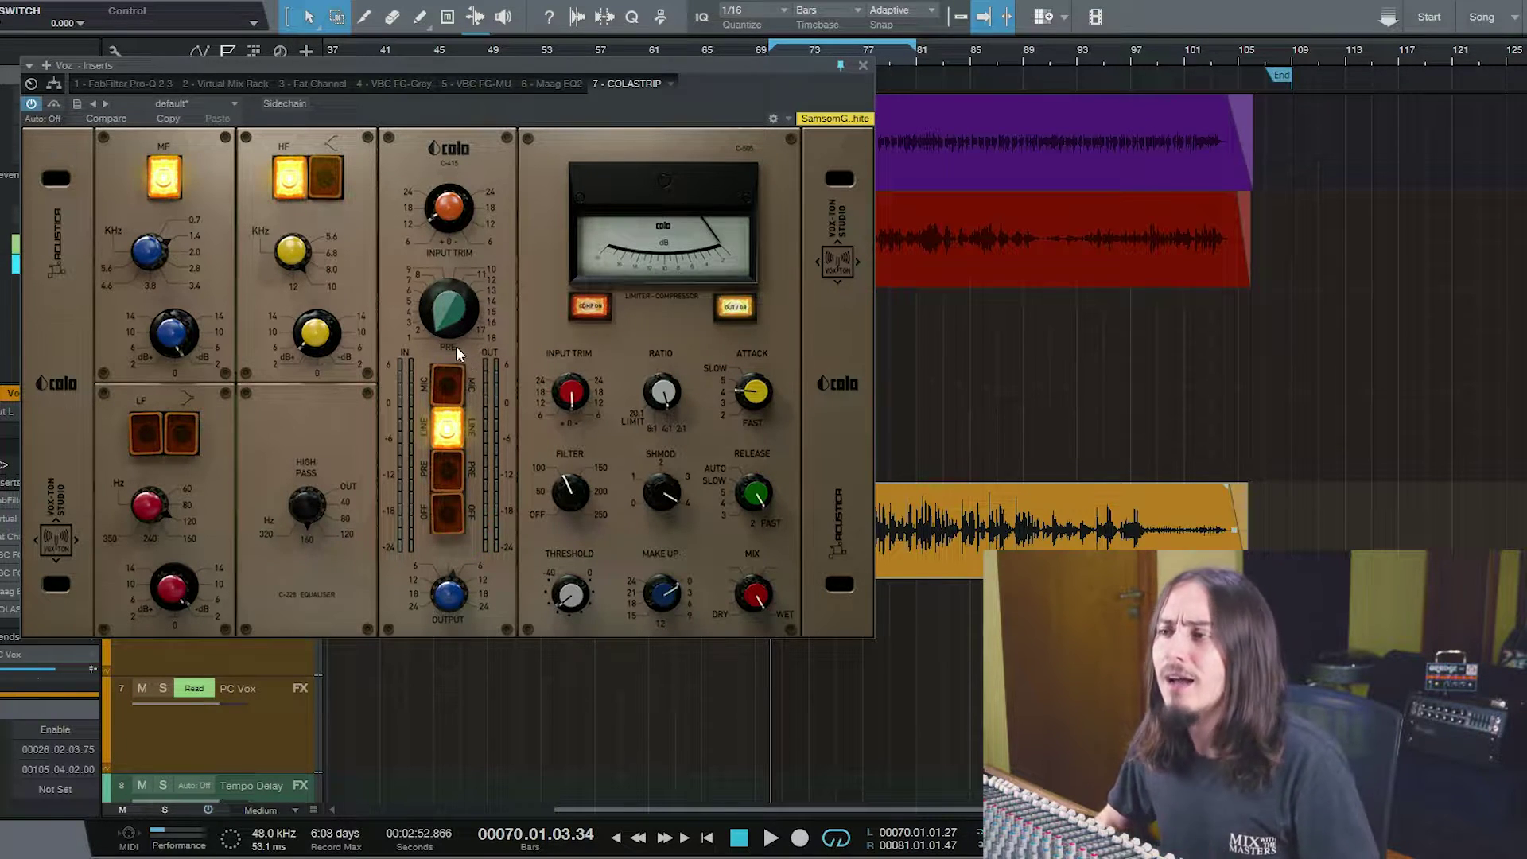
pyautogui.moveTo(455, 315); pyautogui.dragTo(449, 303)
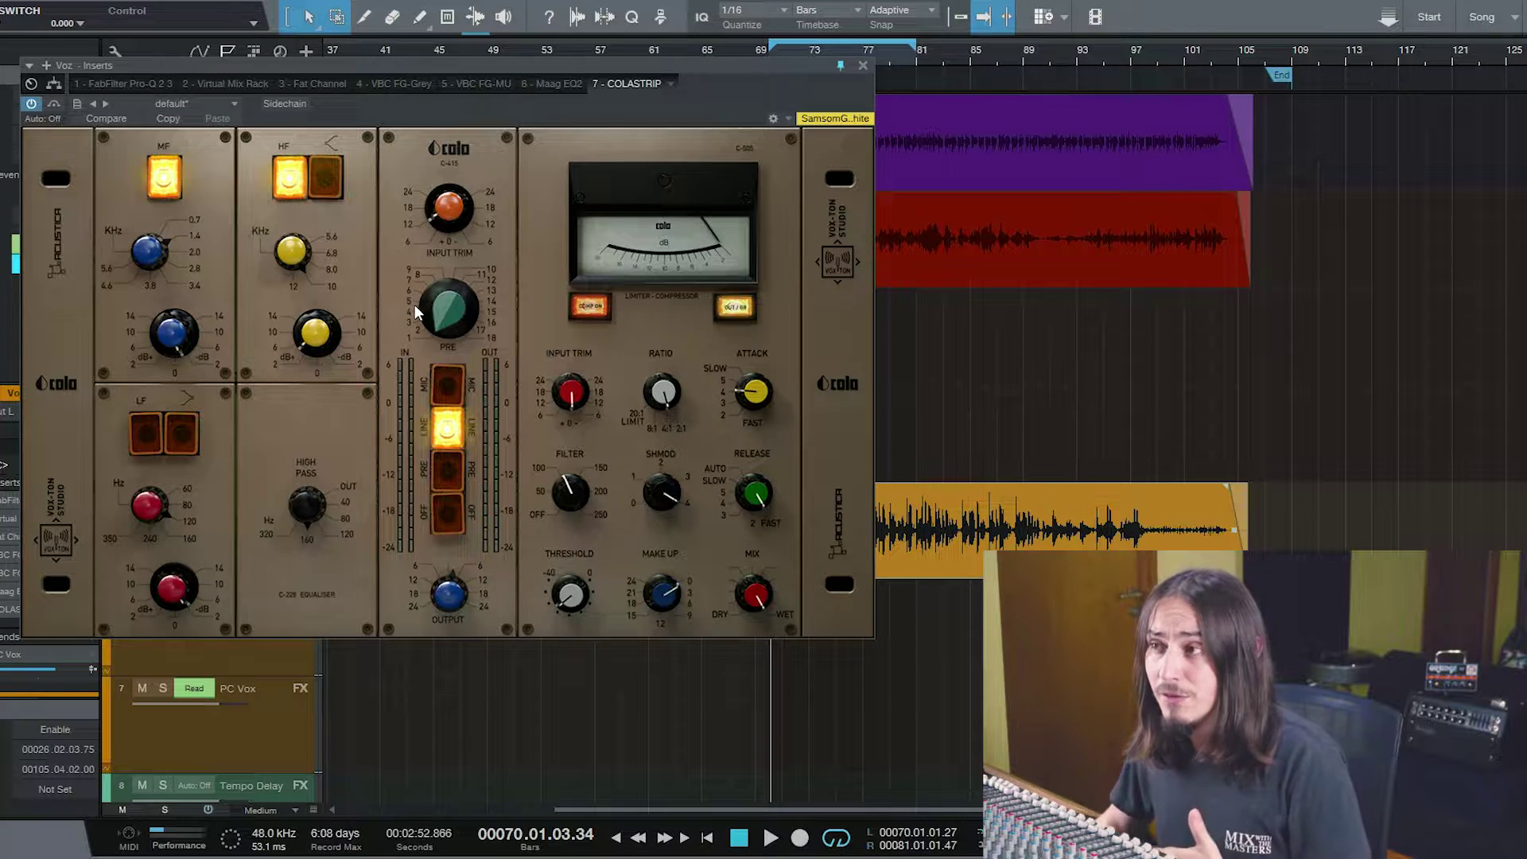
# Switch the preamp to PRE mode and turn the PRE knob up to 5.
pyautogui.click(455, 469)
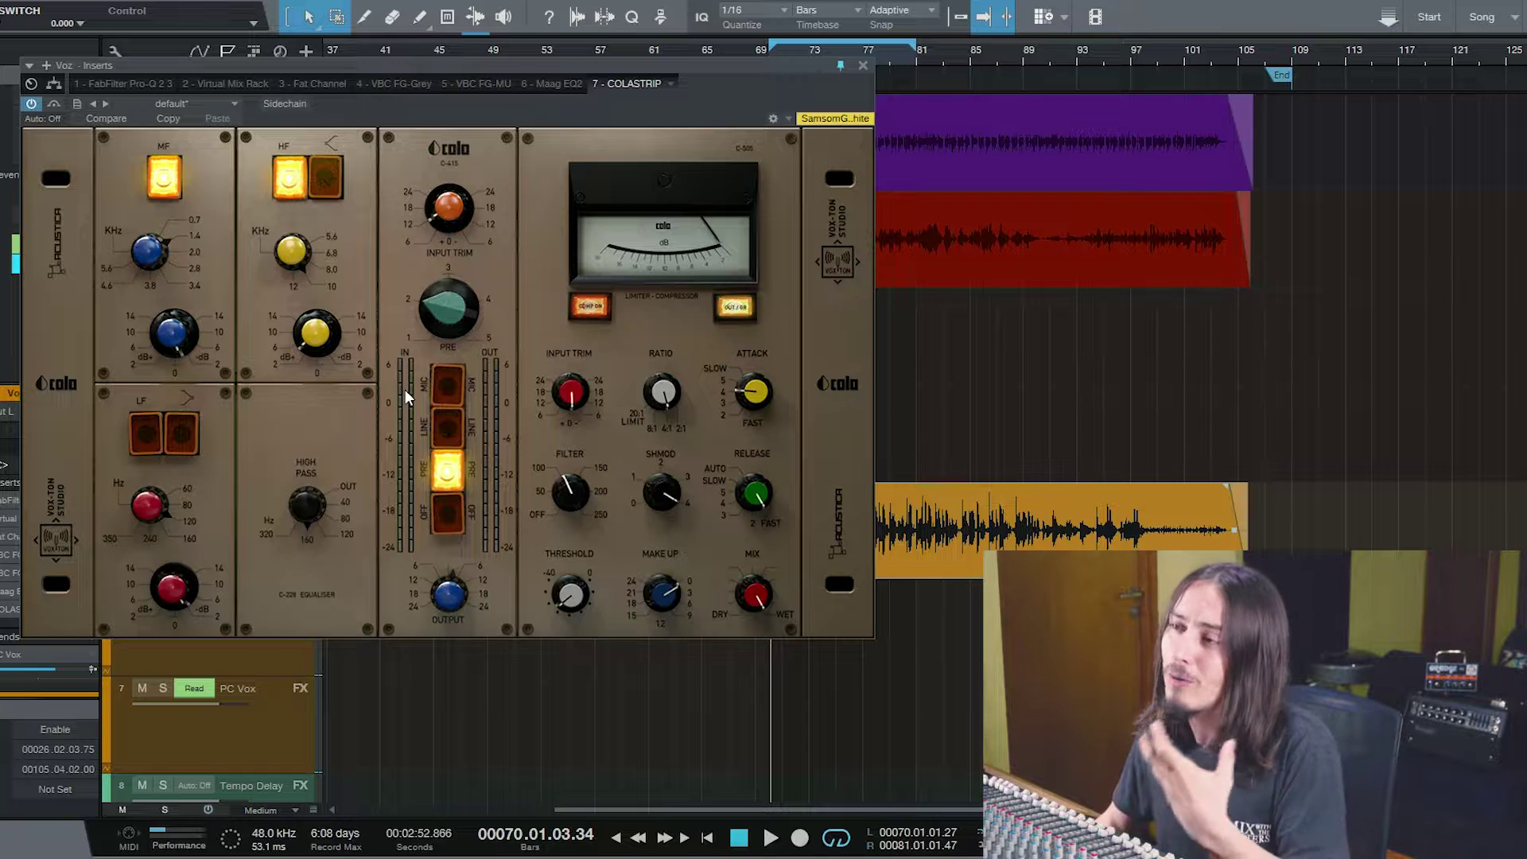
pyautogui.moveTo(438, 312); pyautogui.dragTo(450, 270)
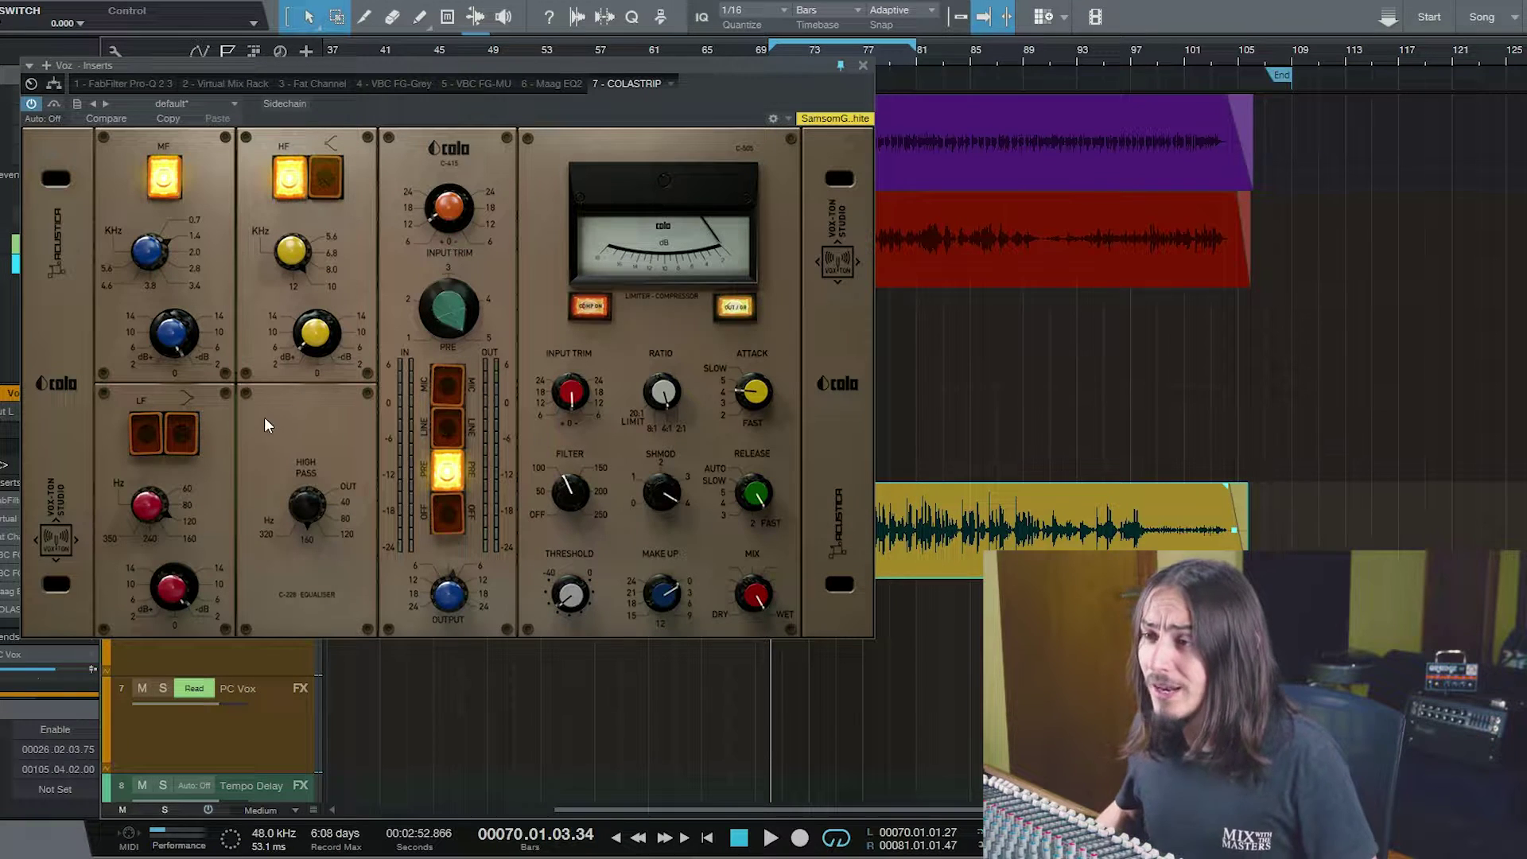
# Try the LF equaliser band by turning it on, toggling its shelf switch, and turning the band off again.
pyautogui.click(150, 436)
pyautogui.click(181, 439)
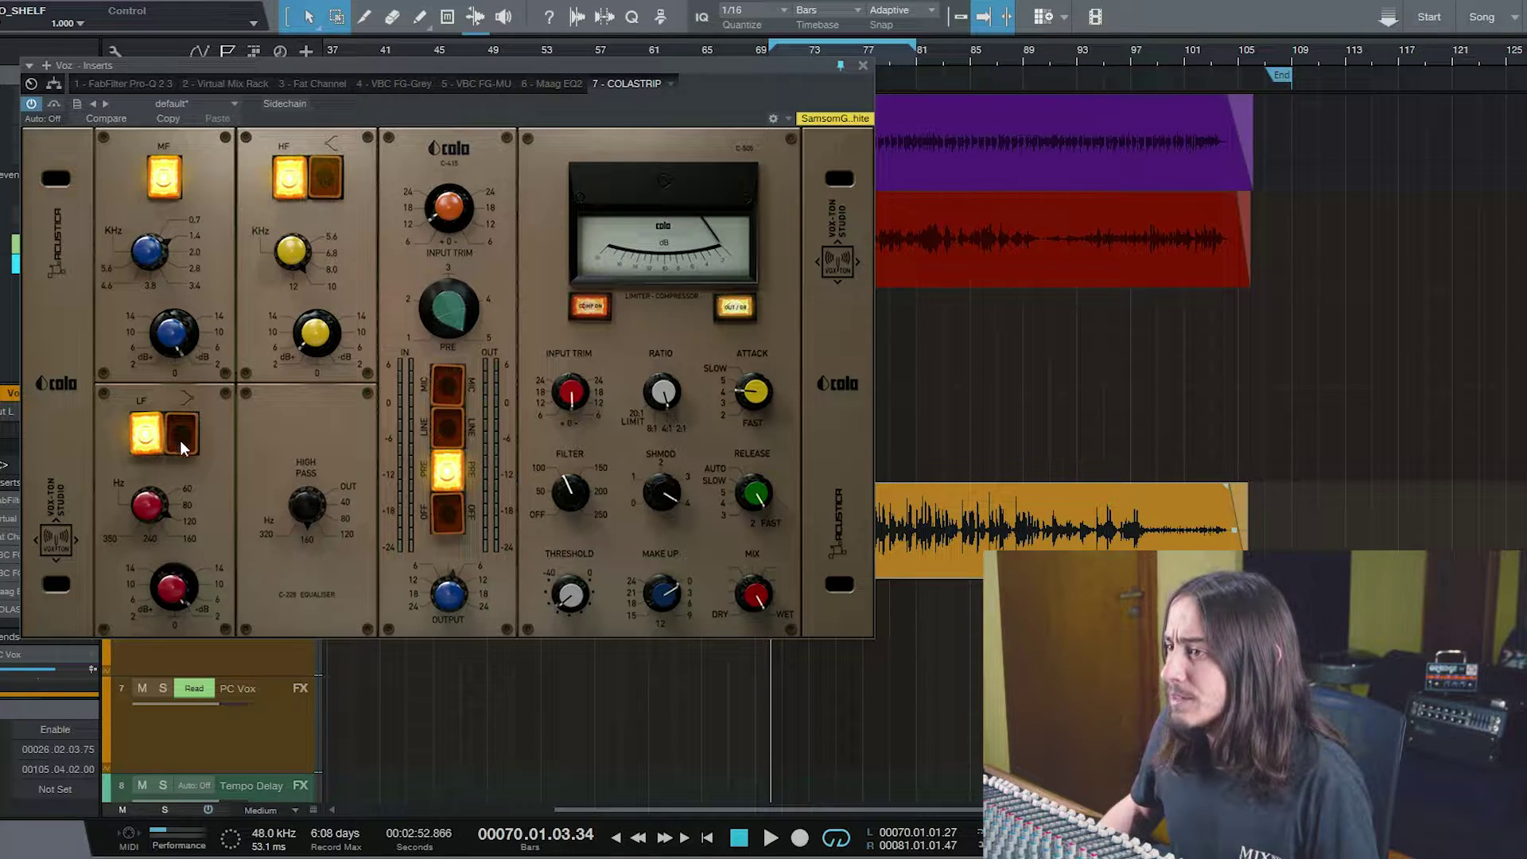
pyautogui.click(188, 442)
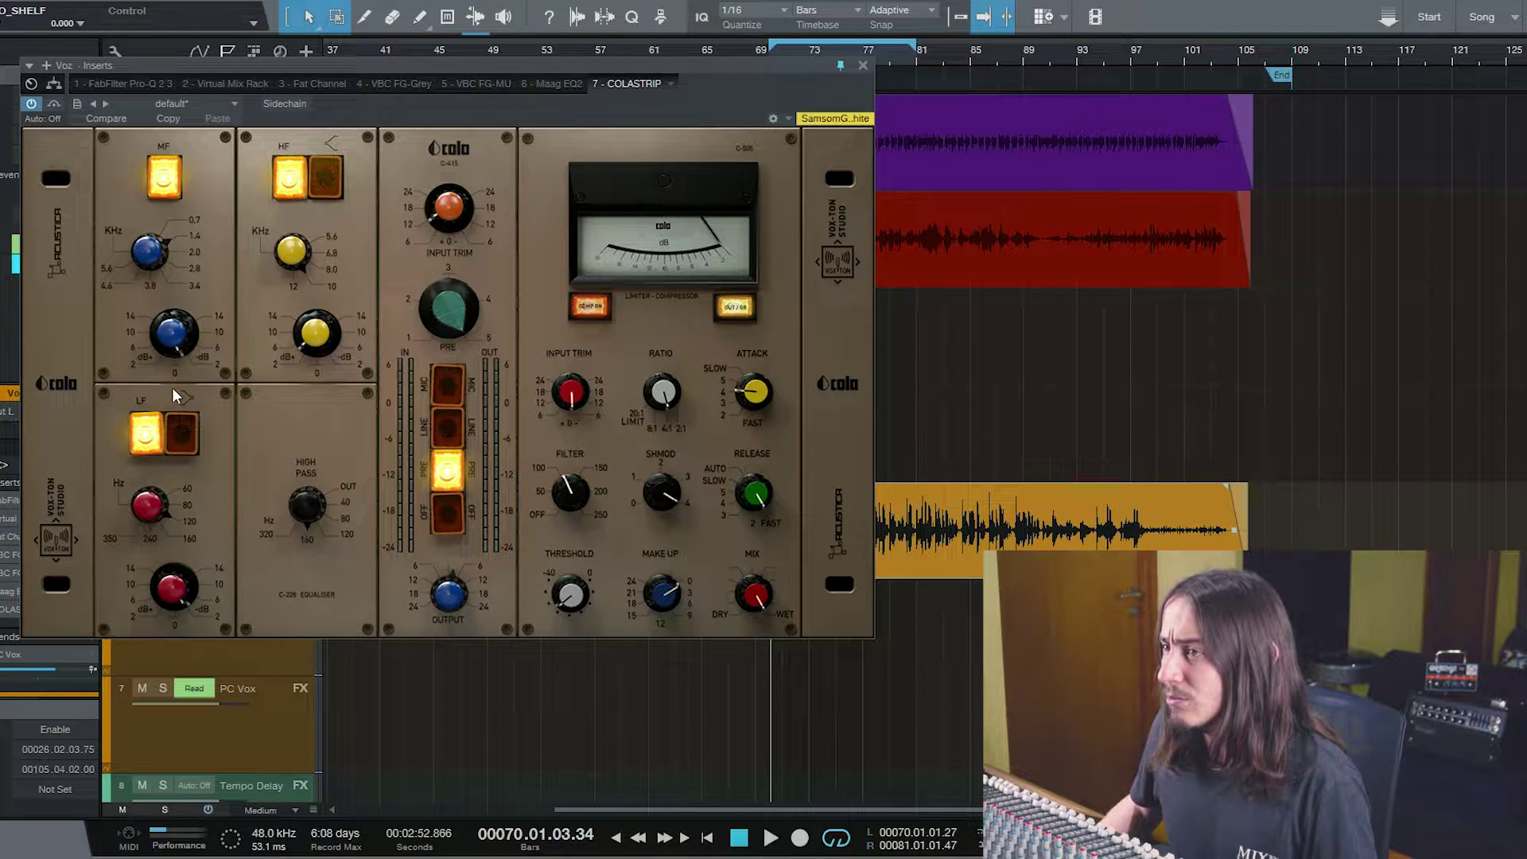
pyautogui.click(150, 427)
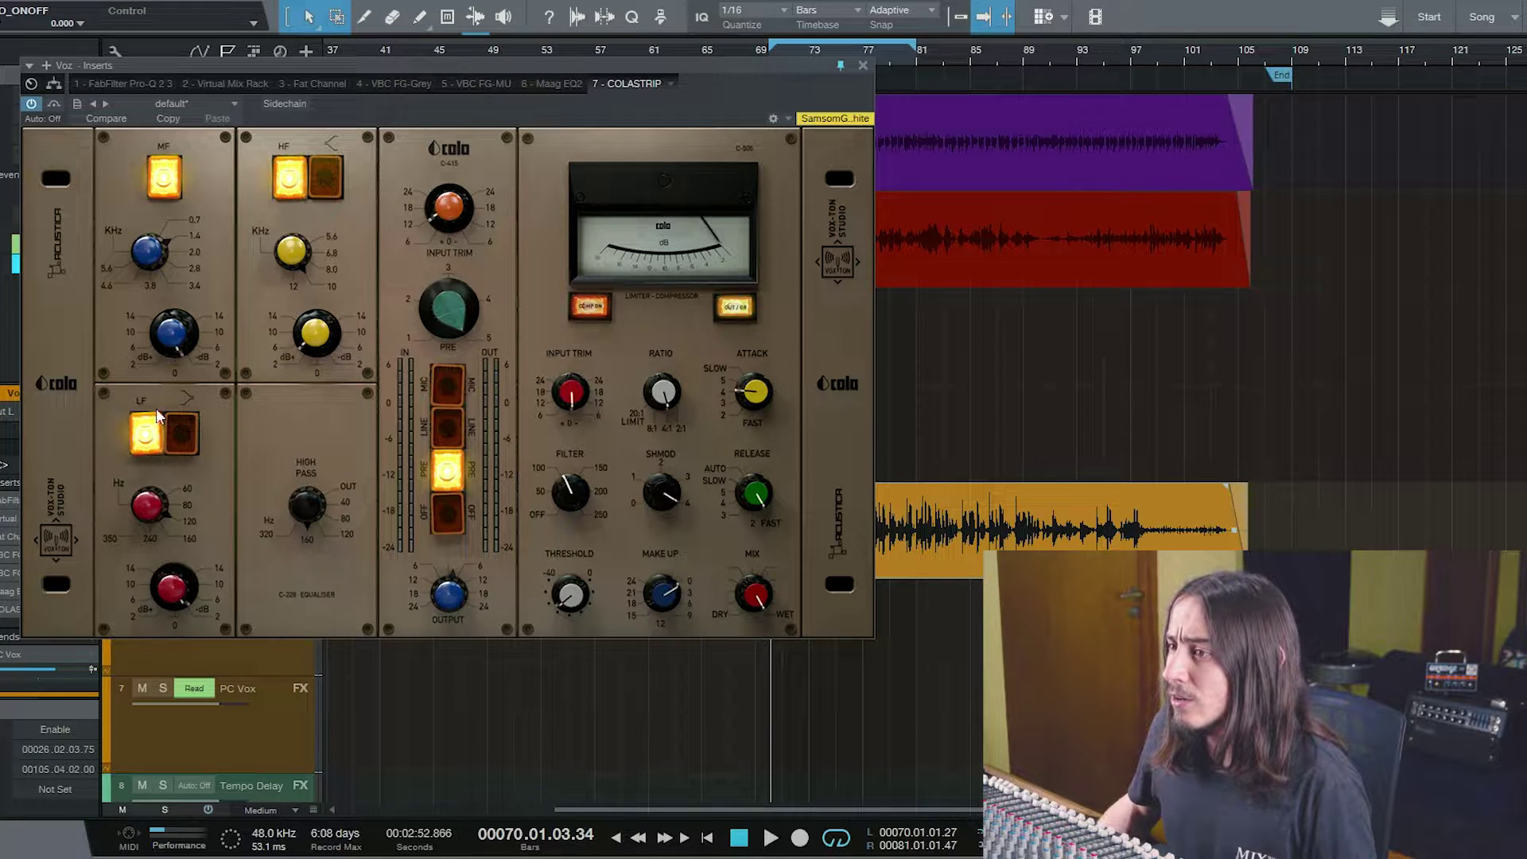
# Toggle the MF equaliser band off and on to demonstrate its switch, leaving the band enabled.
pyautogui.click(168, 185)
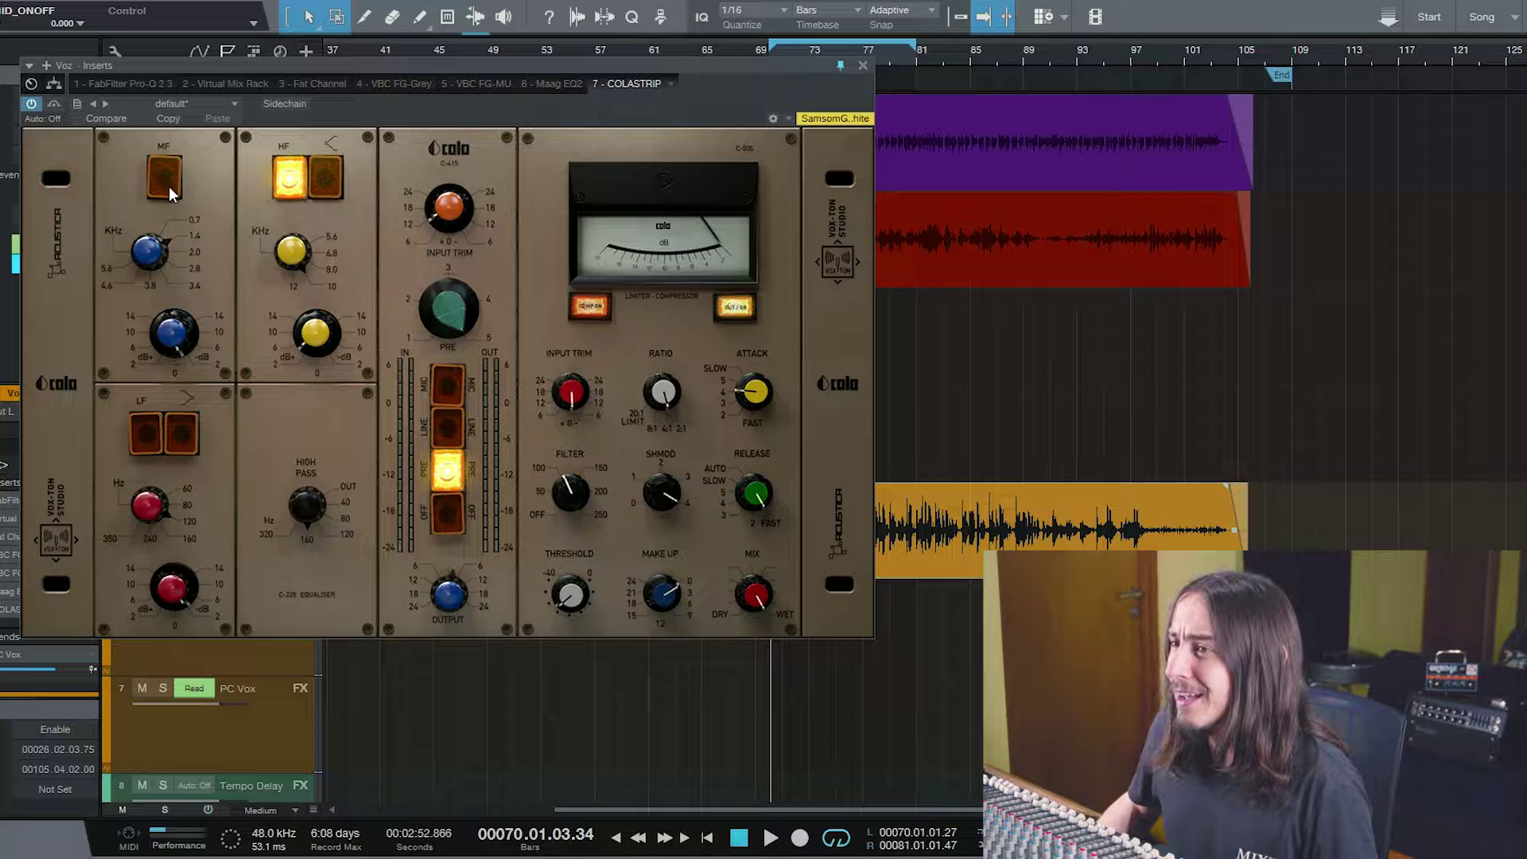
pyautogui.click(169, 186)
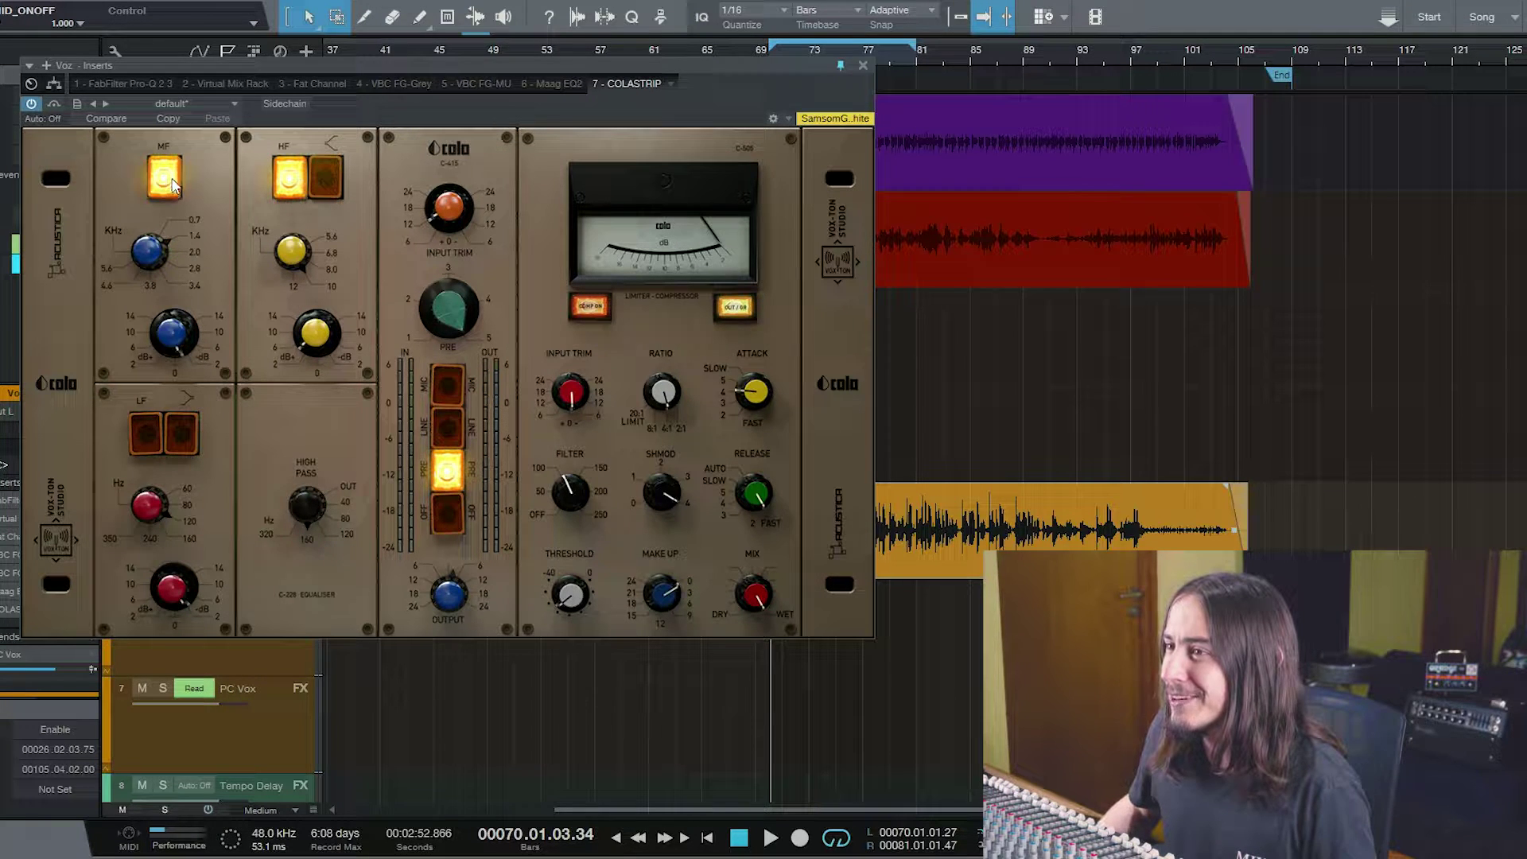
pyautogui.click(178, 193)
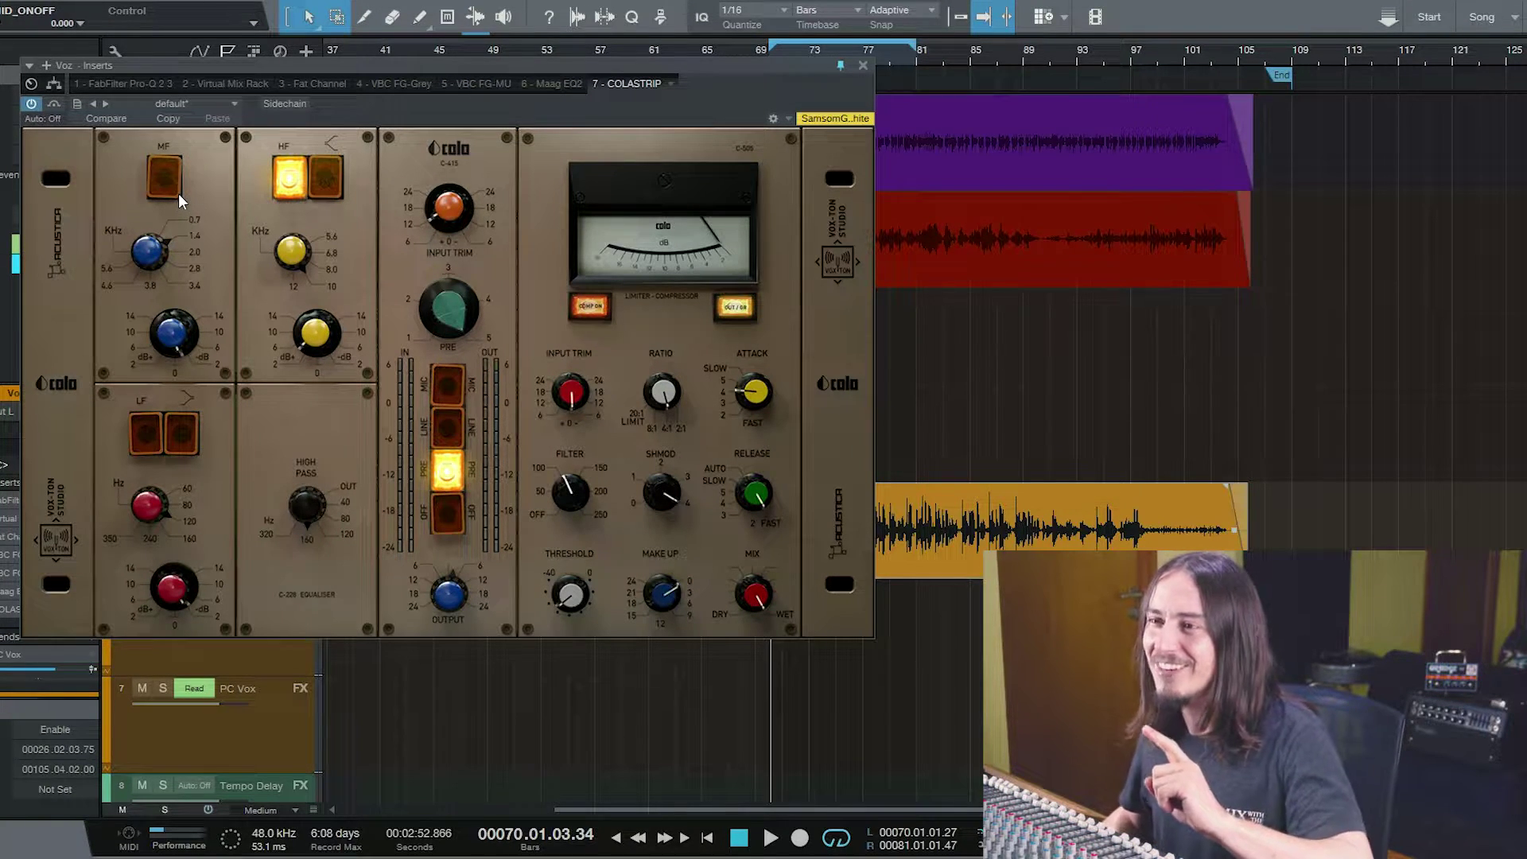
pyautogui.click(170, 185)
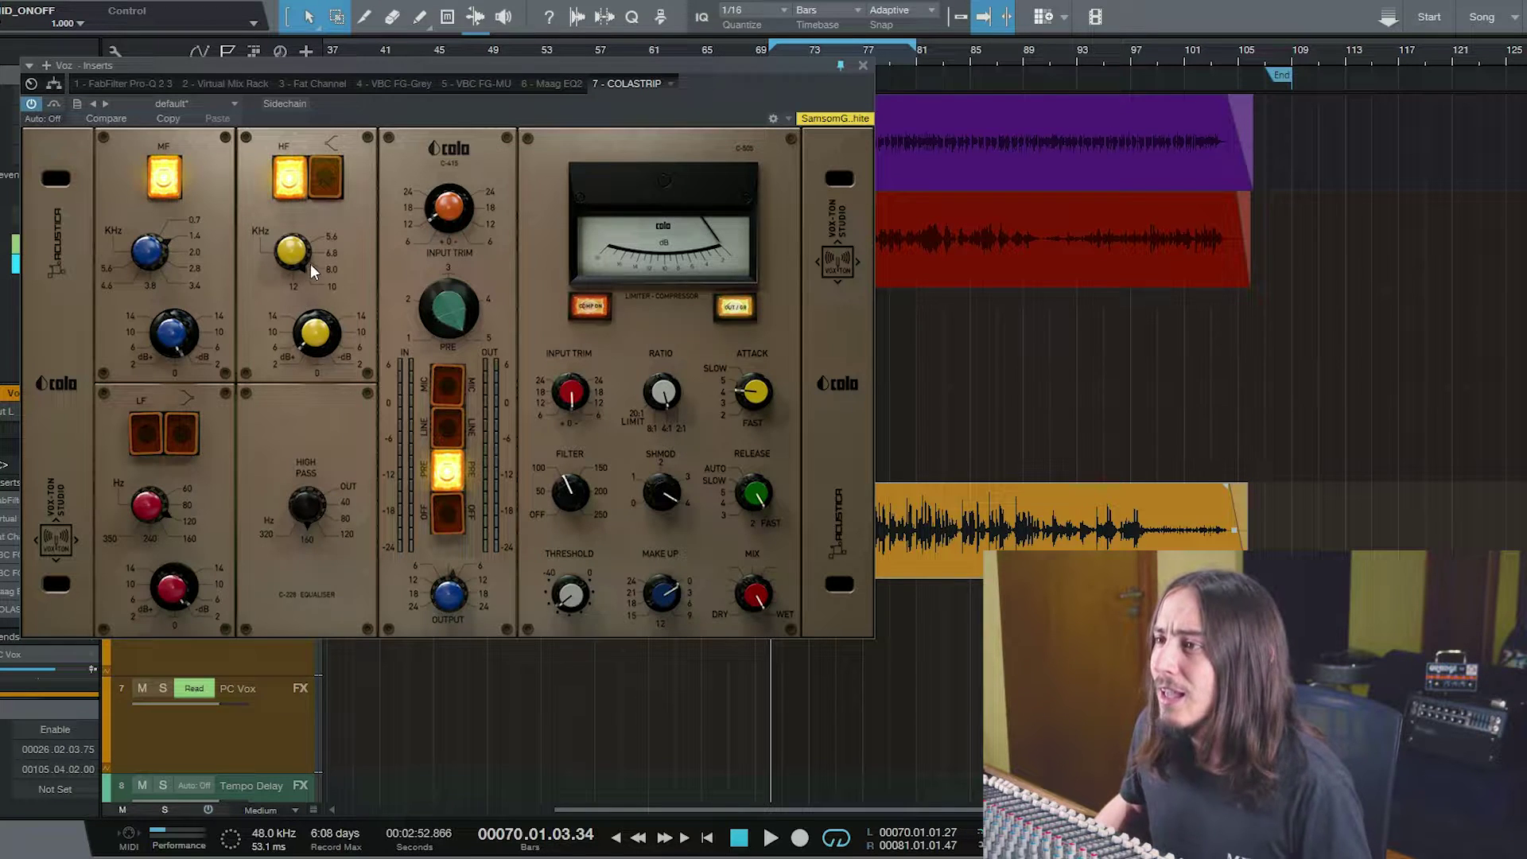
# Enable the shelf on the HF equaliser band and turn the PRE knob down to its low end.
pyautogui.click(323, 178)
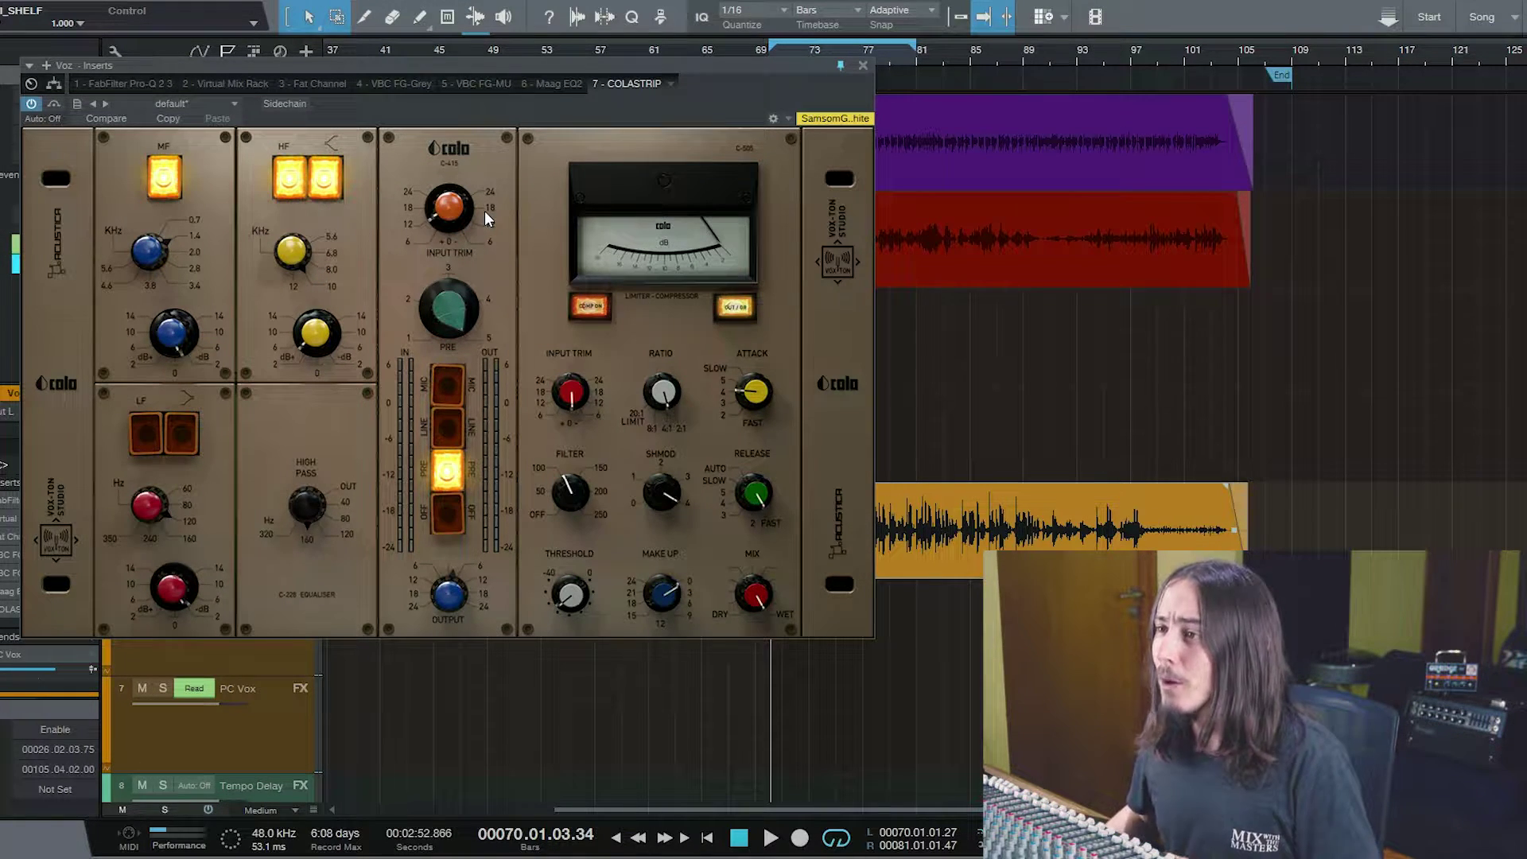
pyautogui.click(331, 184)
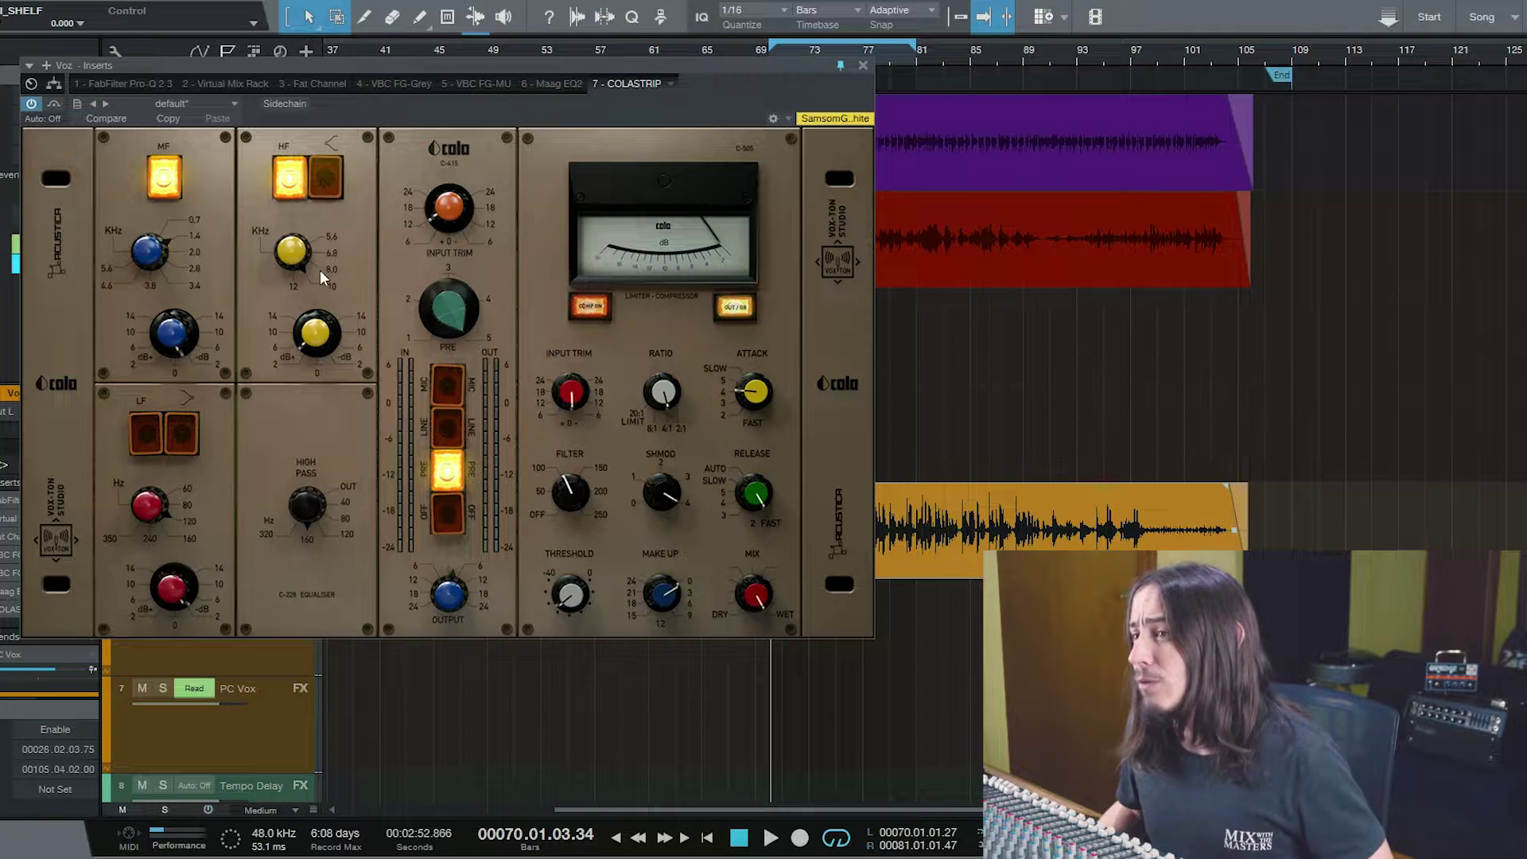
pyautogui.click(326, 182)
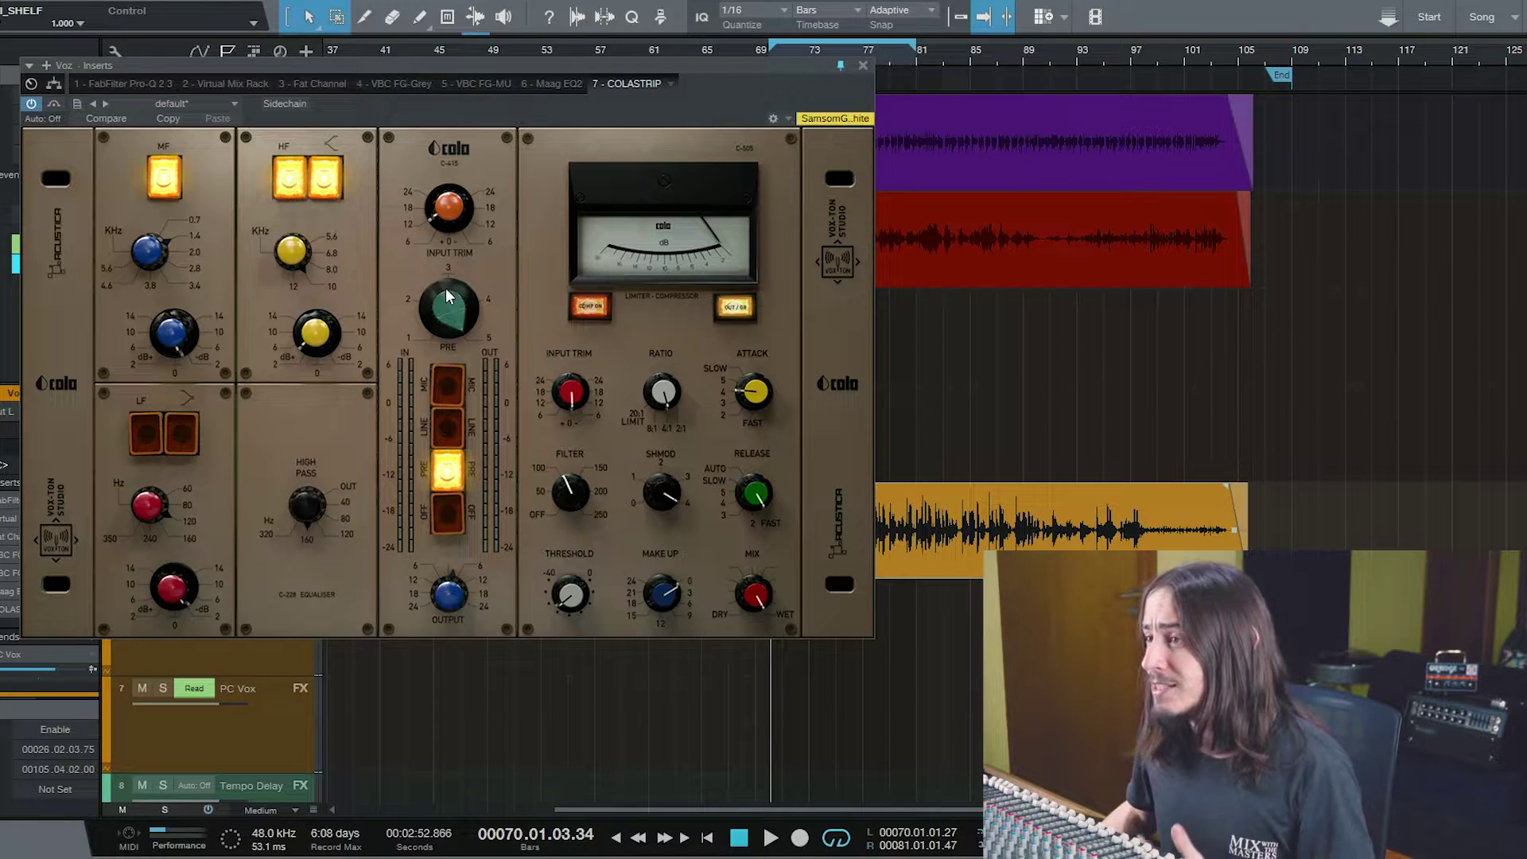
pyautogui.moveTo(444, 308); pyautogui.dragTo(436, 326)
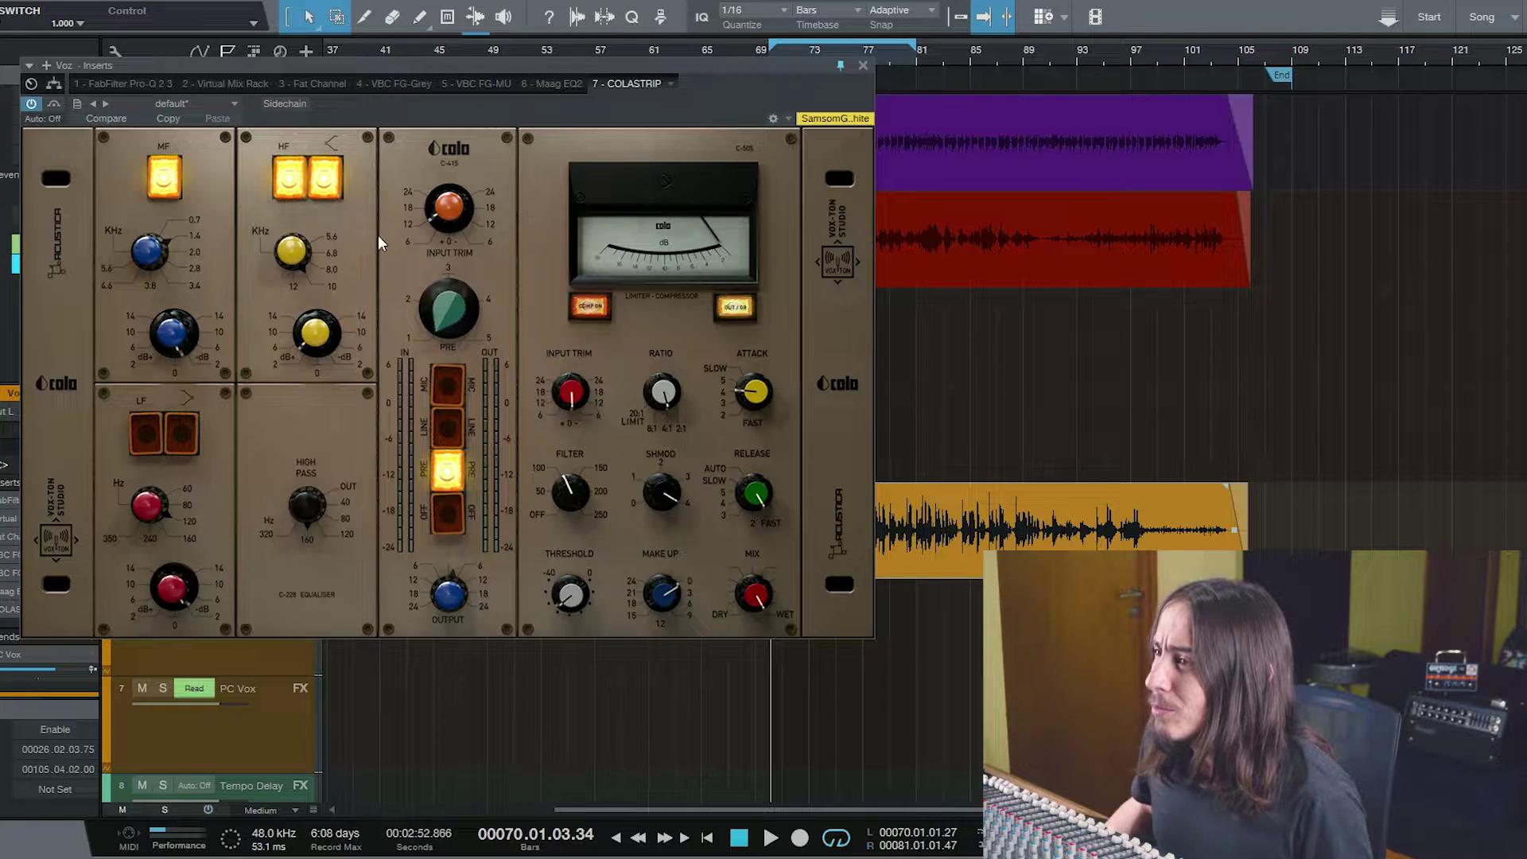
pyautogui.moveTo(445, 307); pyautogui.dragTo(440, 487)
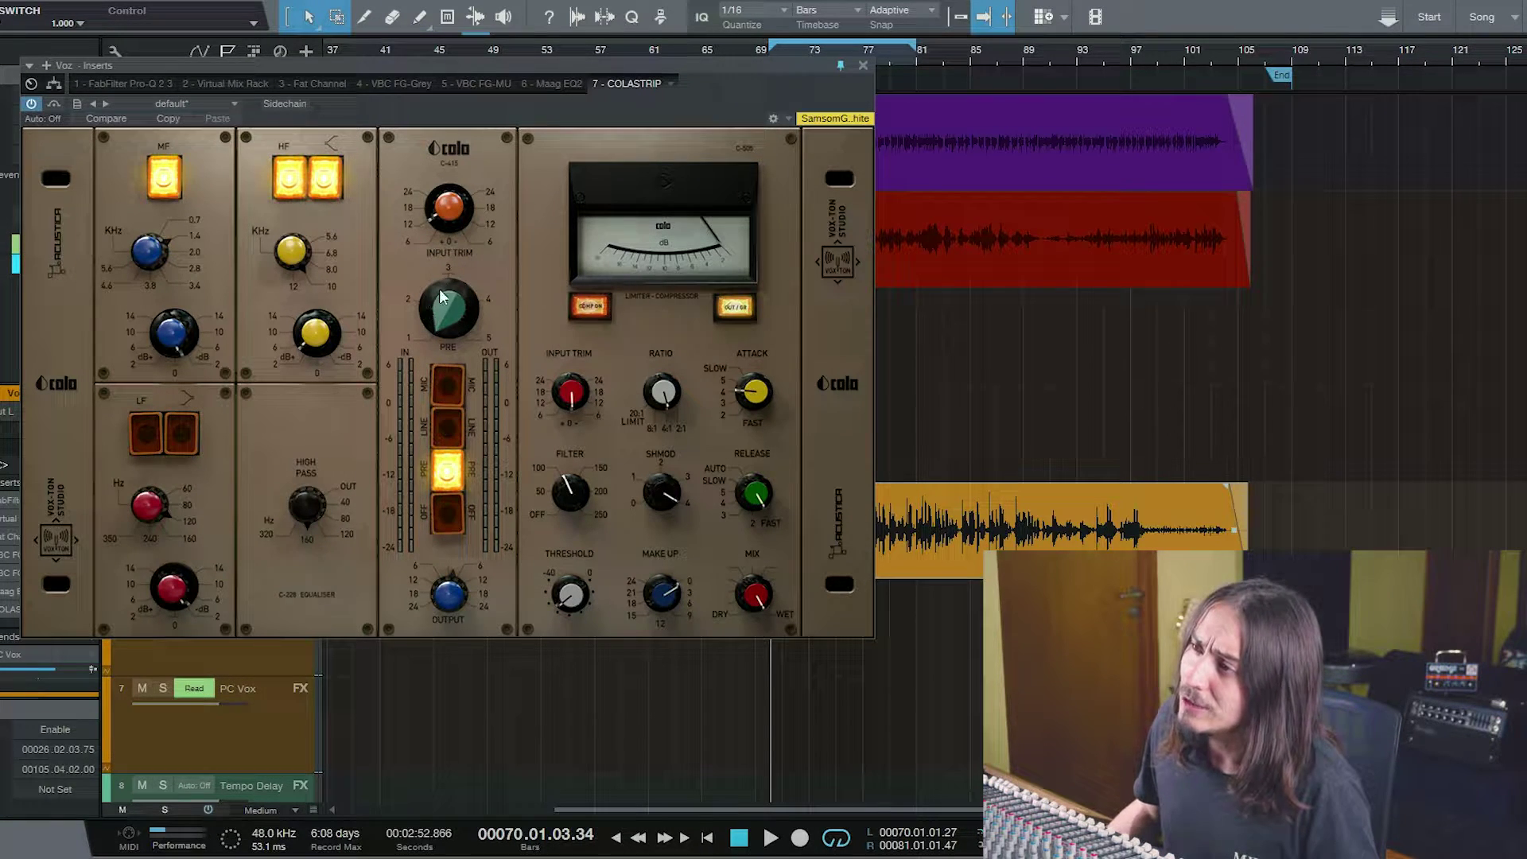
# Start playback of the song and reposition the Colastrip plug-in window over the arrangement.
pyautogui.moveTo(725, 105); pyautogui.dragTo(676, 97)
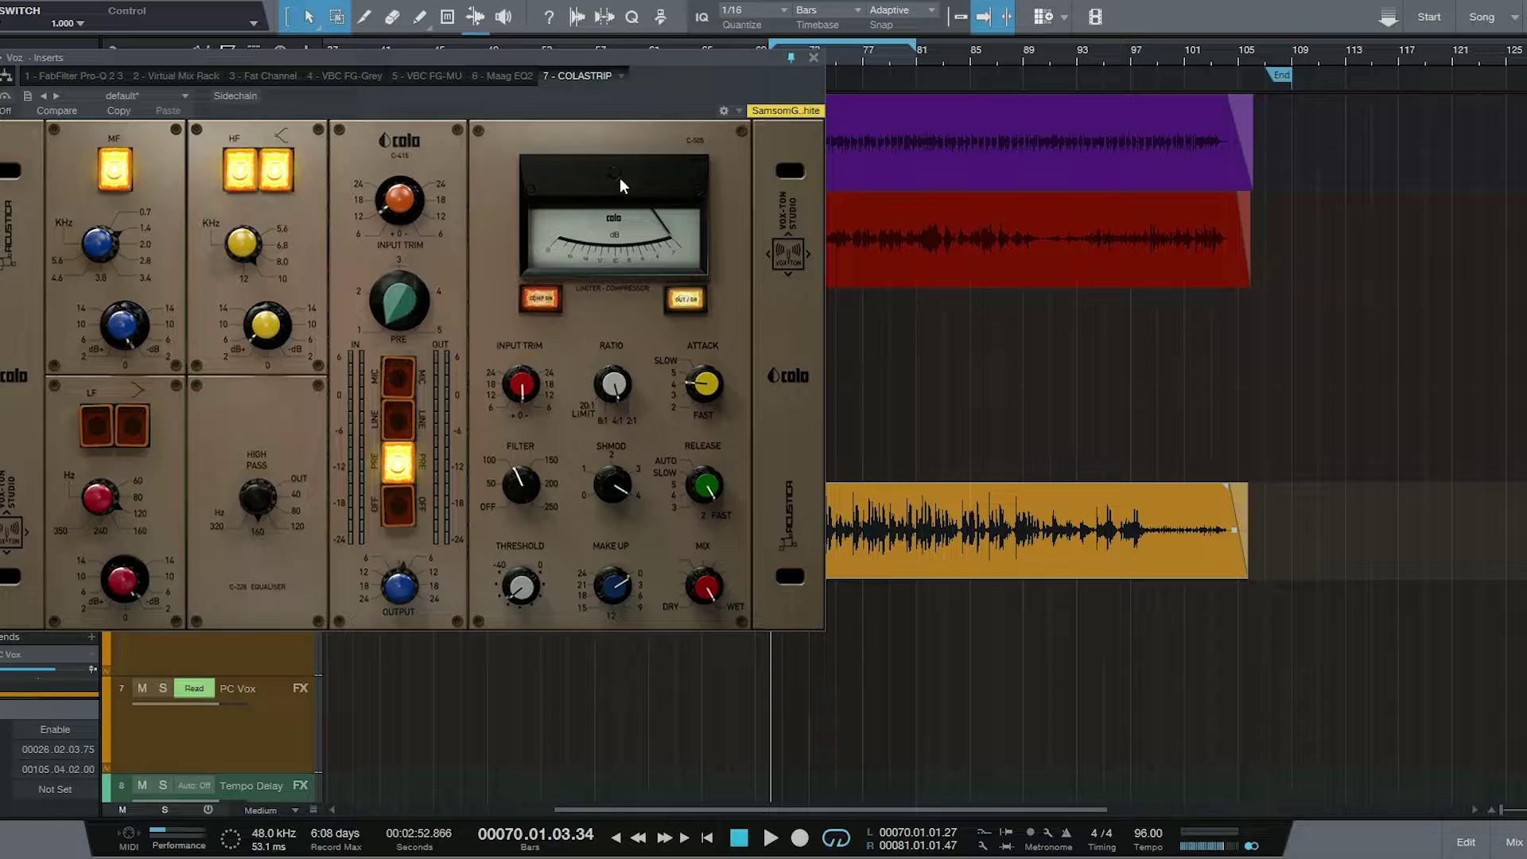
pyautogui.press('space')
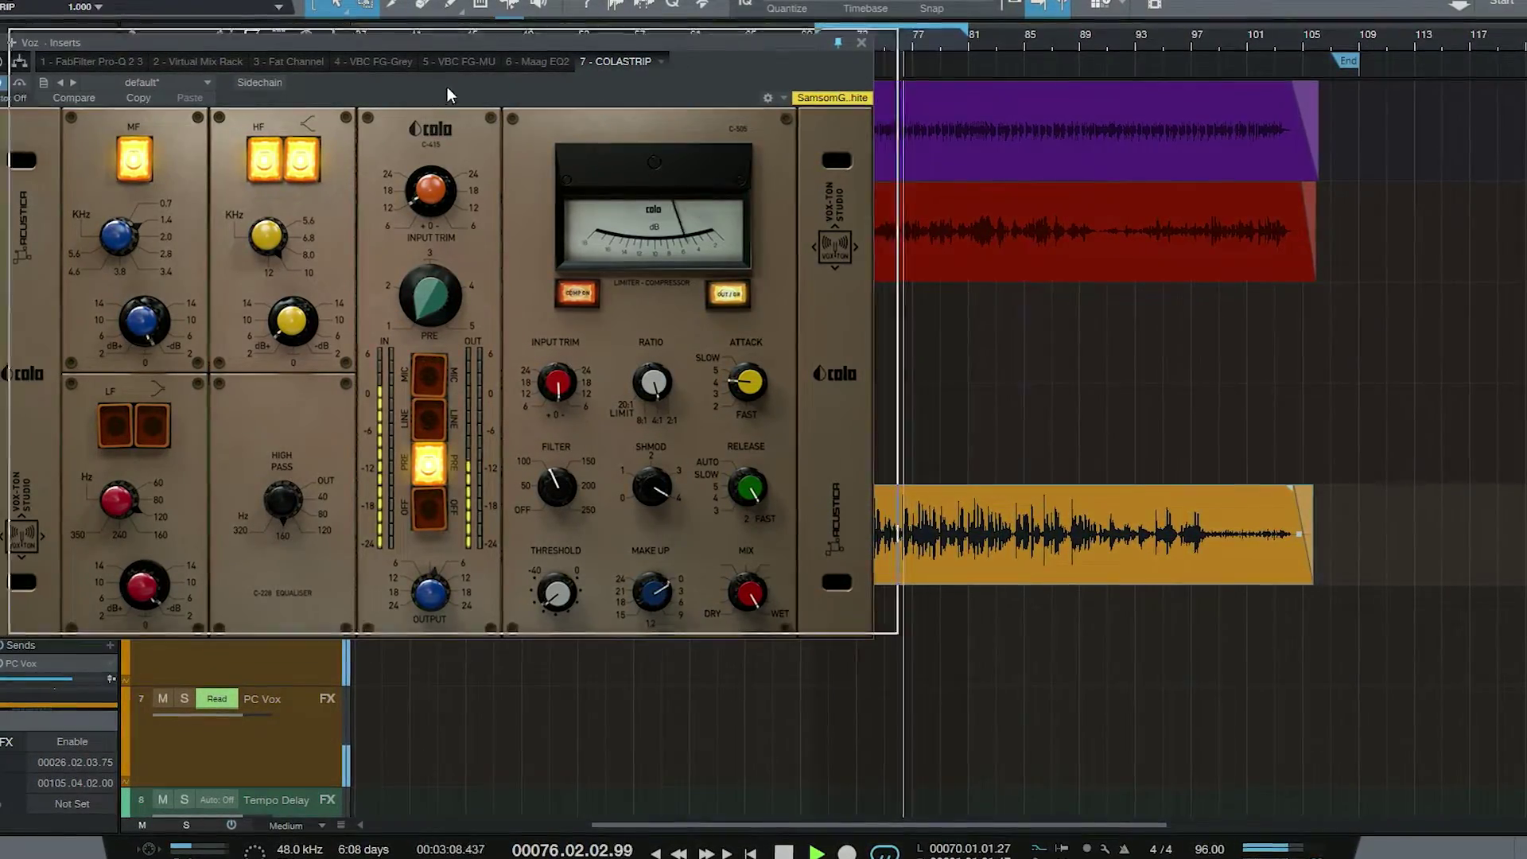
pyautogui.moveTo(459, 42); pyautogui.dragTo(496, 10)
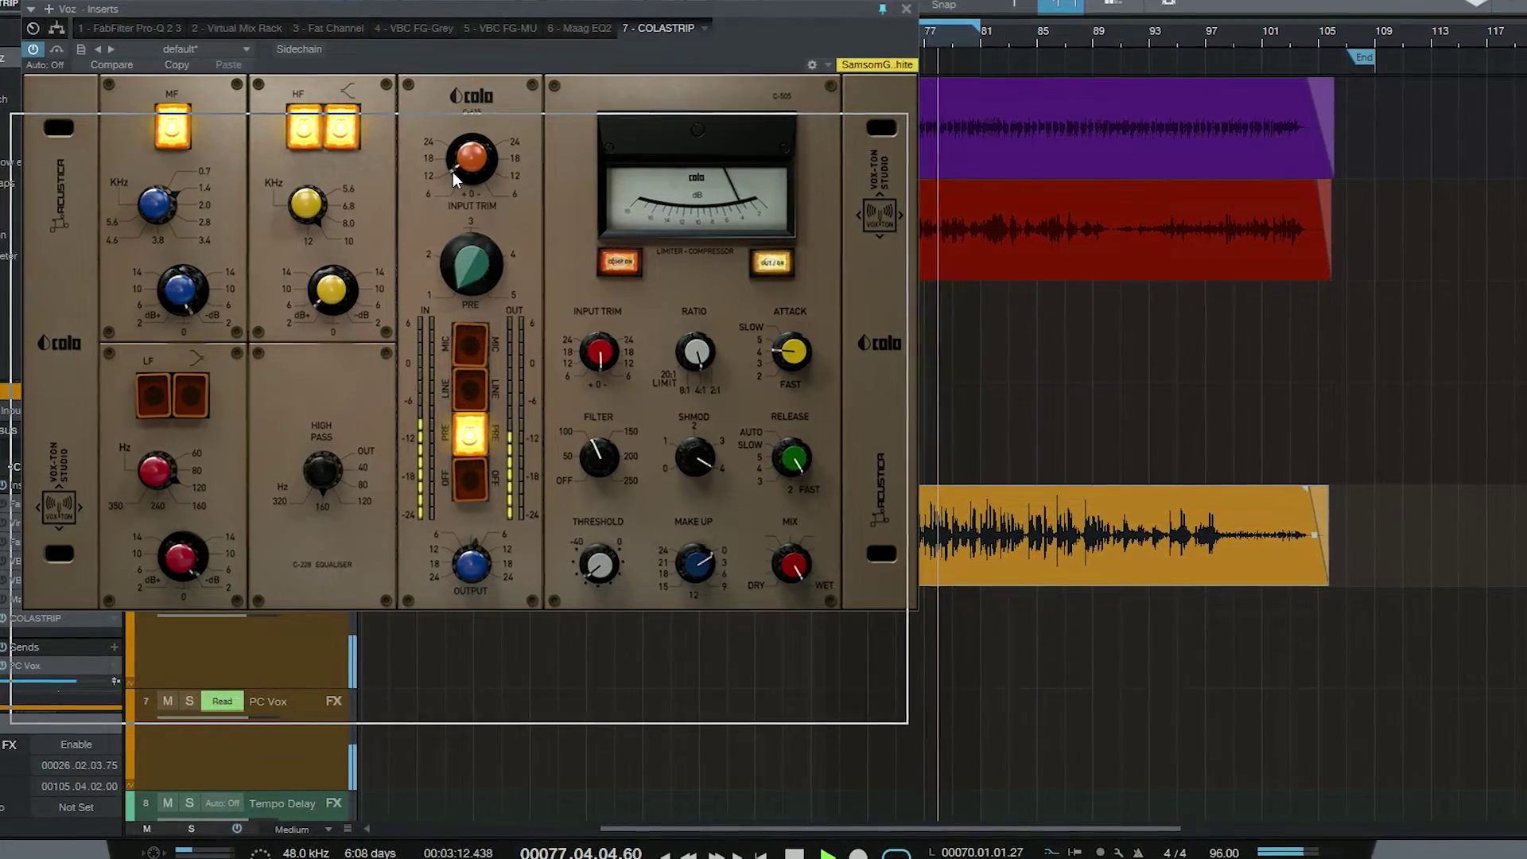
# Audition the PRE knob on the vocal during playback by raising it gradually from 1 through 2 and 3 to 4.
pyautogui.moveTo(455, 170); pyautogui.dragTo(458, 170)
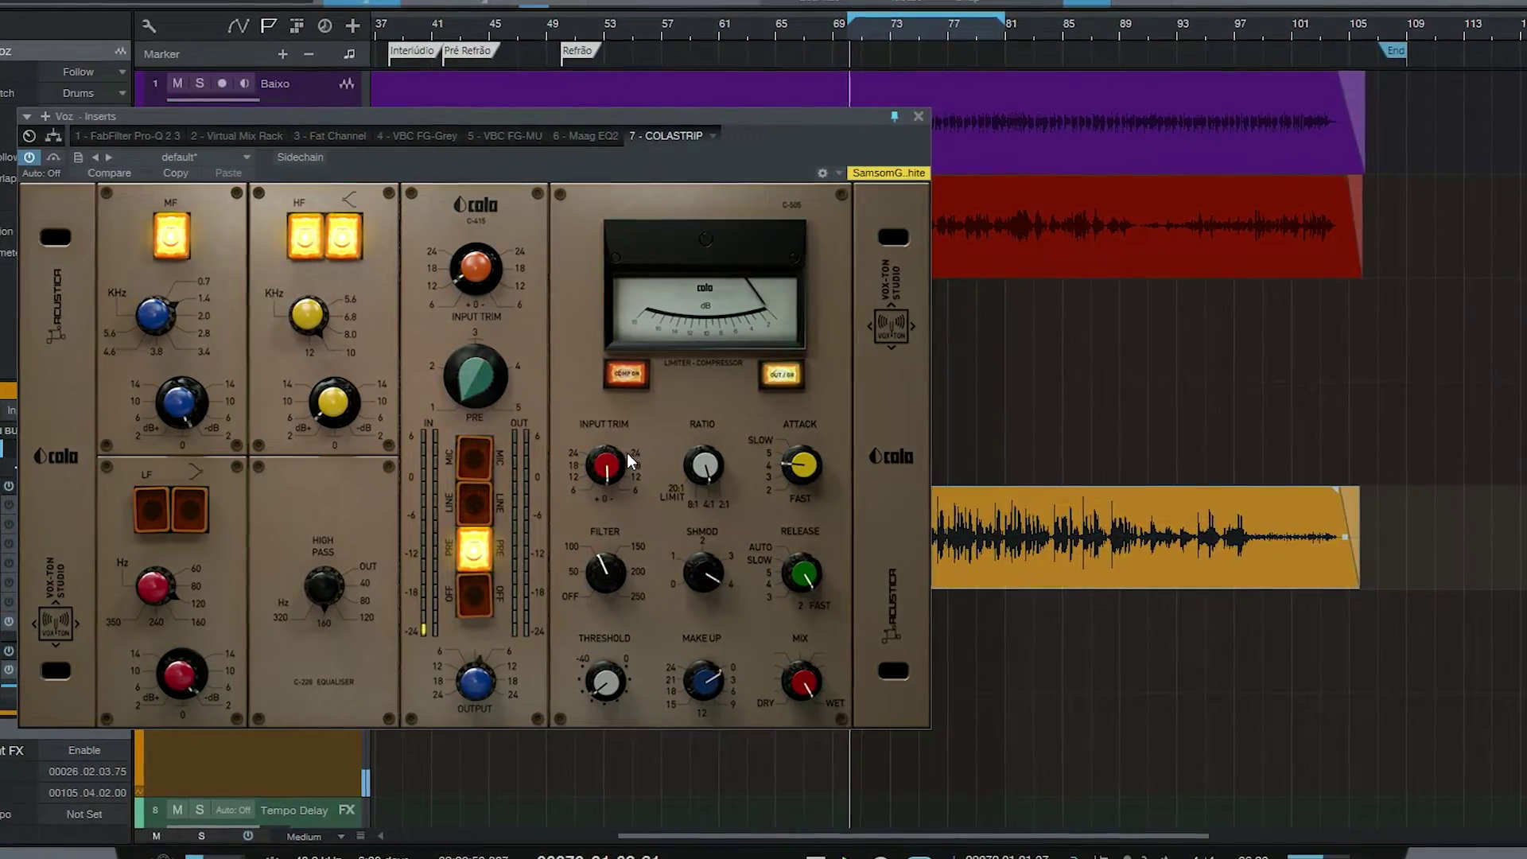
pyautogui.moveTo(465, 379); pyautogui.dragTo(470, 333)
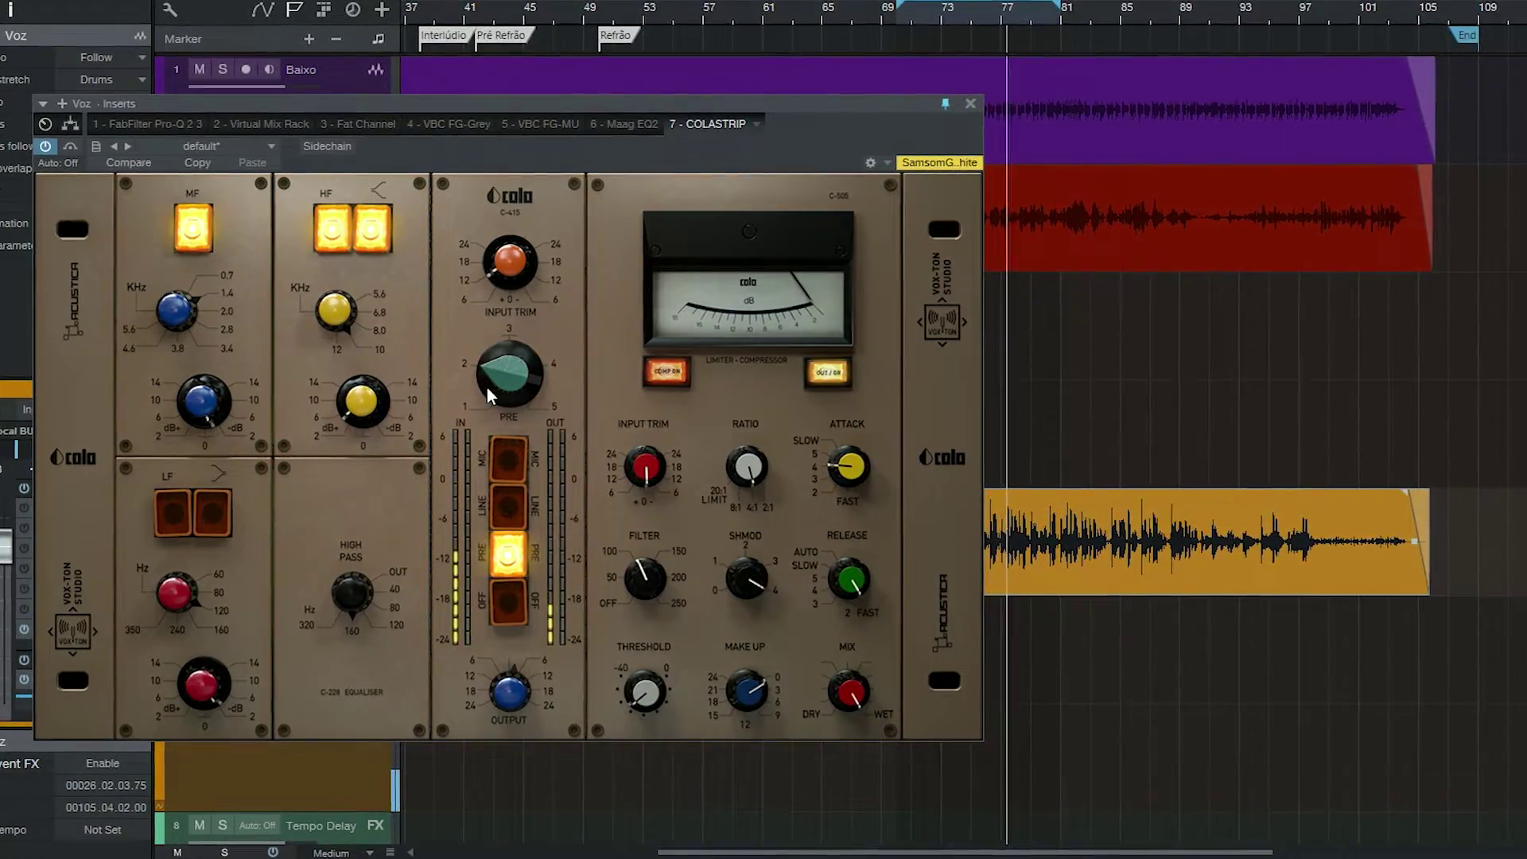
pyautogui.moveTo(489, 385)
pyautogui.mouseDown()
pyautogui.moveTo(494, 340)
pyautogui.moveTo(522, 441)
pyautogui.moveTo(513, 396)
pyautogui.mouseUp()
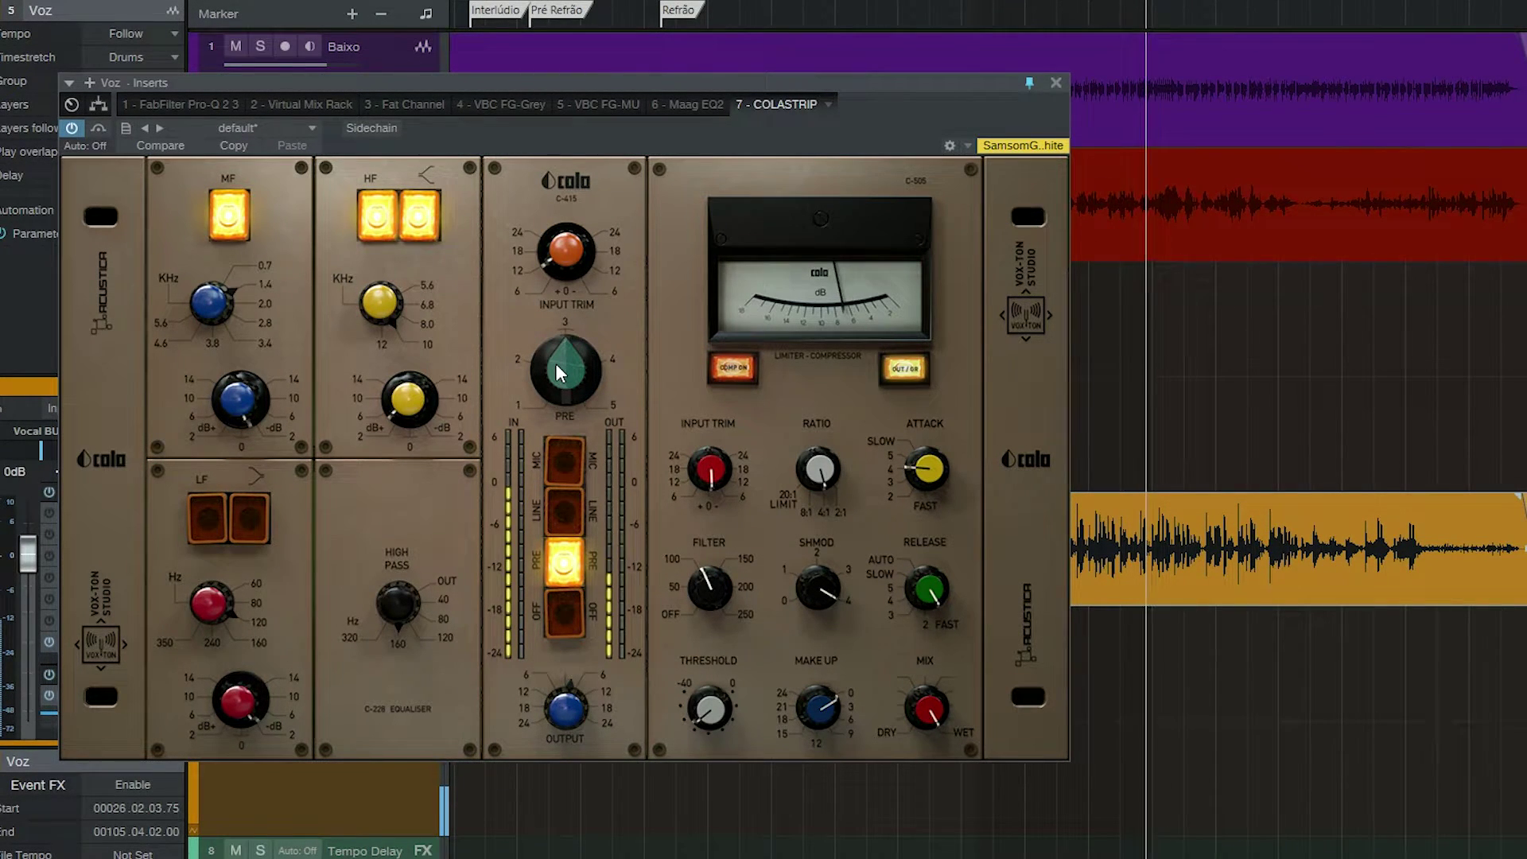
pyautogui.moveTo(555, 362); pyautogui.dragTo(593, 359)
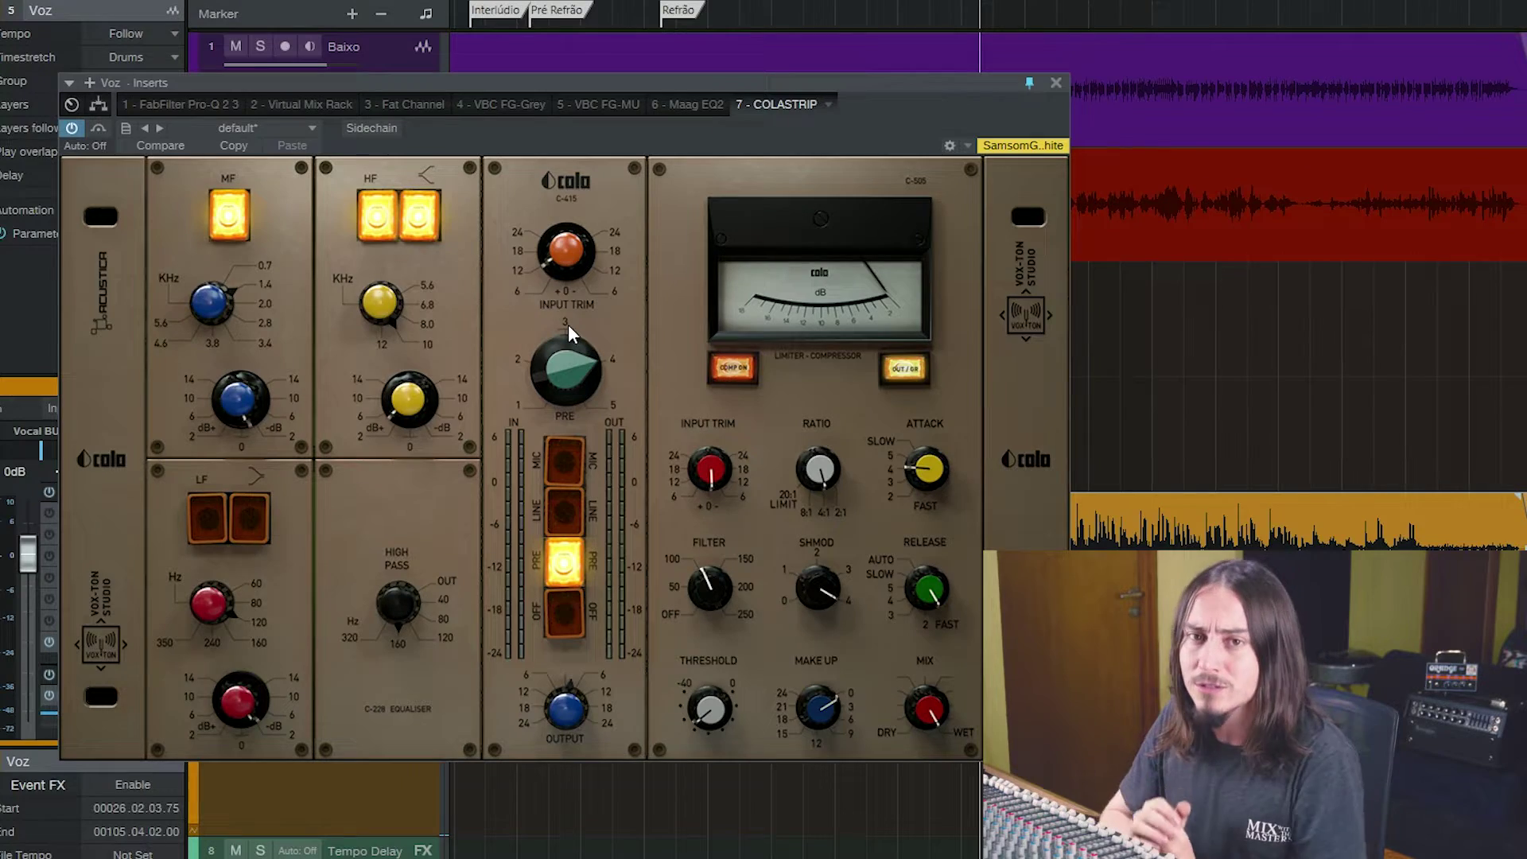
# Resume playback, alternate the PRE knob between 4 and 5 to compare the settings, and turn it back down to its low end.
pyautogui.press('space')
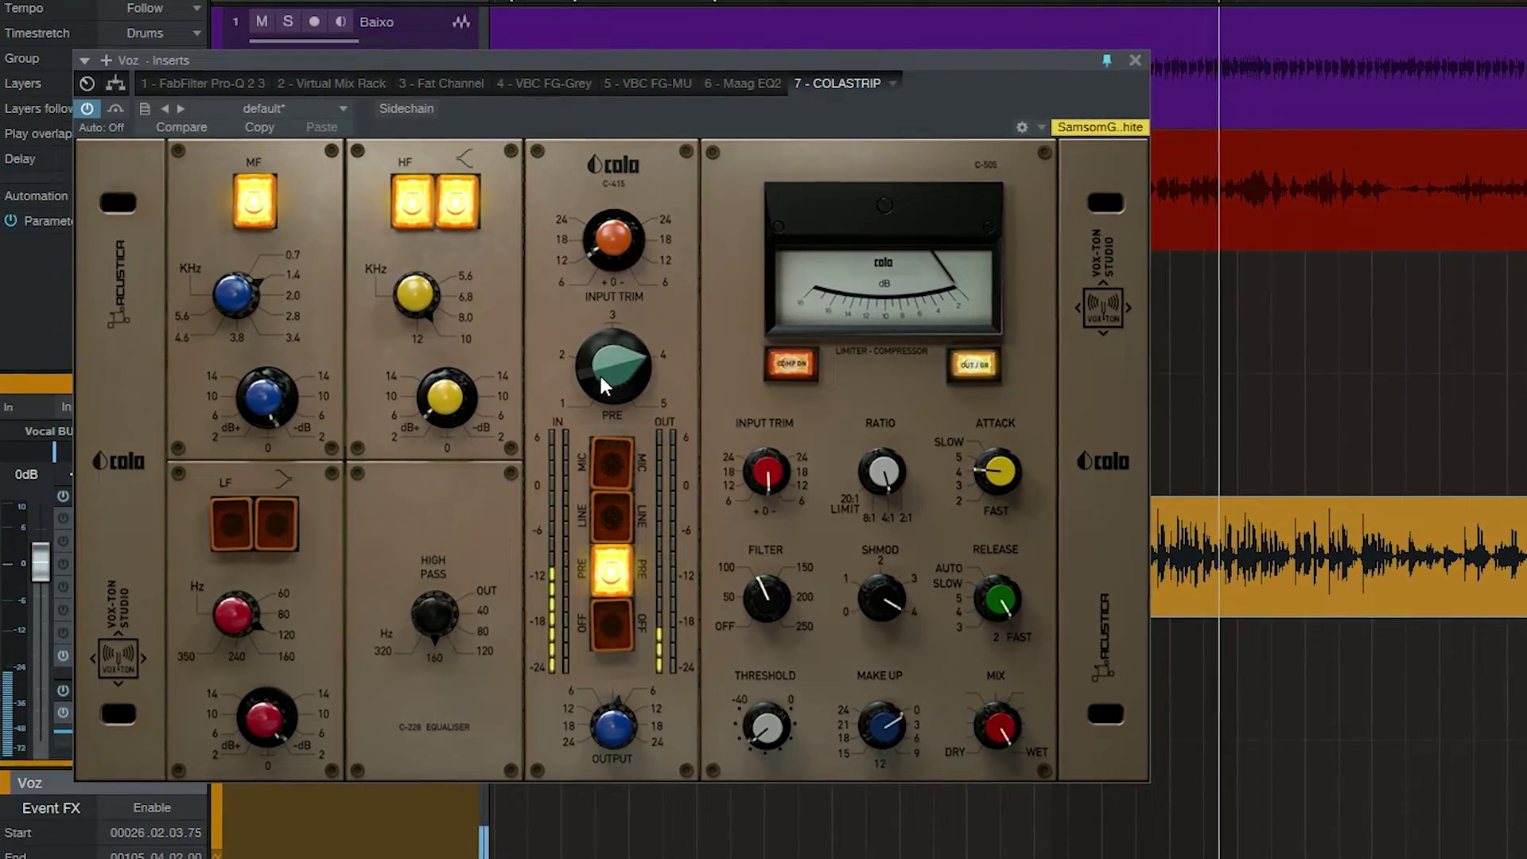
pyautogui.moveTo(601, 376); pyautogui.dragTo(659, 400)
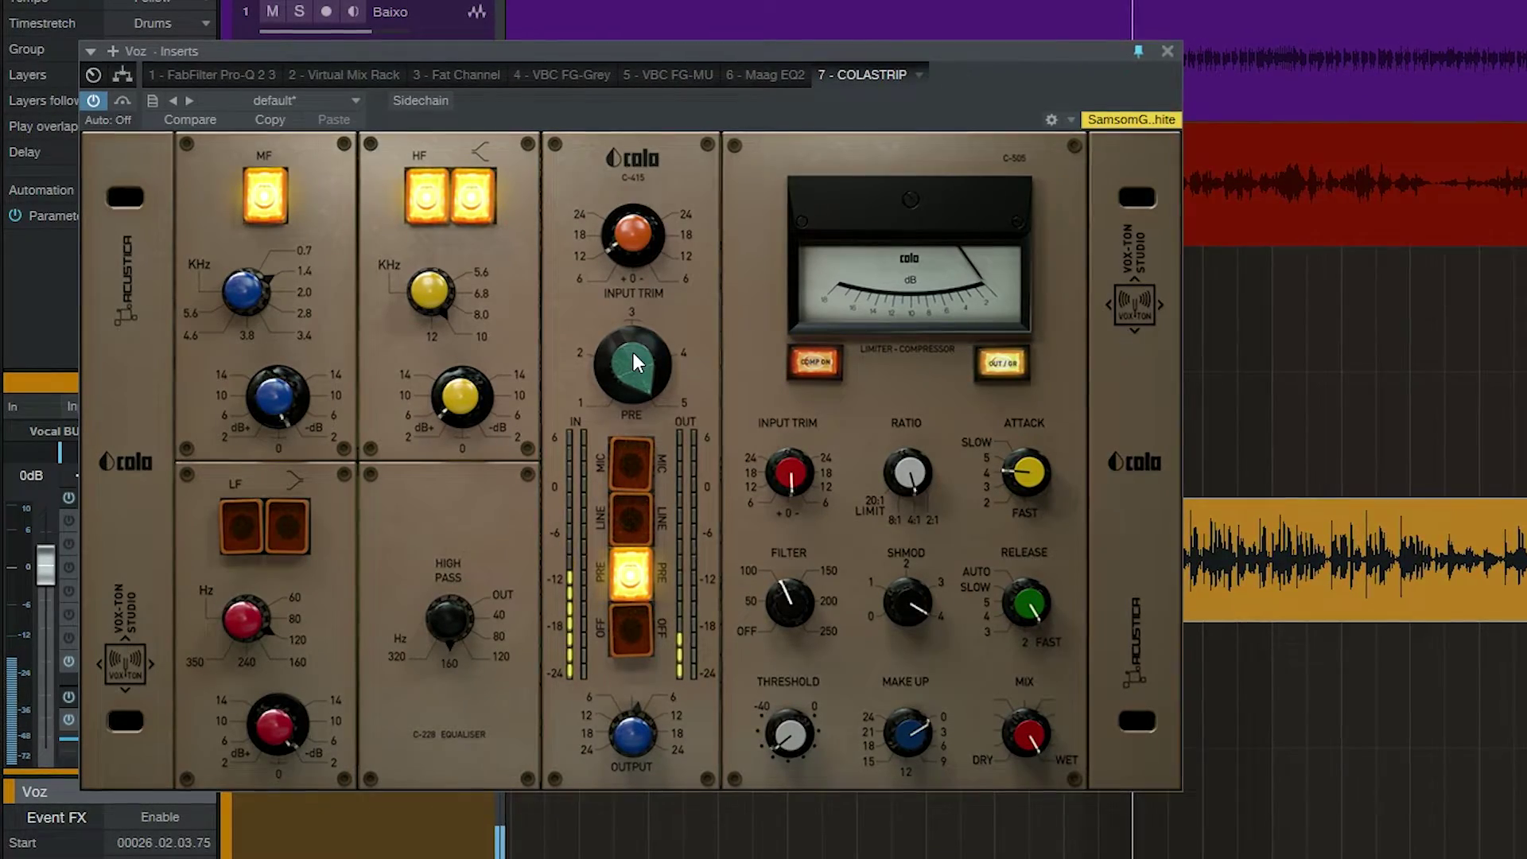
pyautogui.moveTo(634, 354)
pyautogui.mouseDown()
pyautogui.moveTo(625, 421)
pyautogui.moveTo(640, 380)
pyautogui.mouseUp()
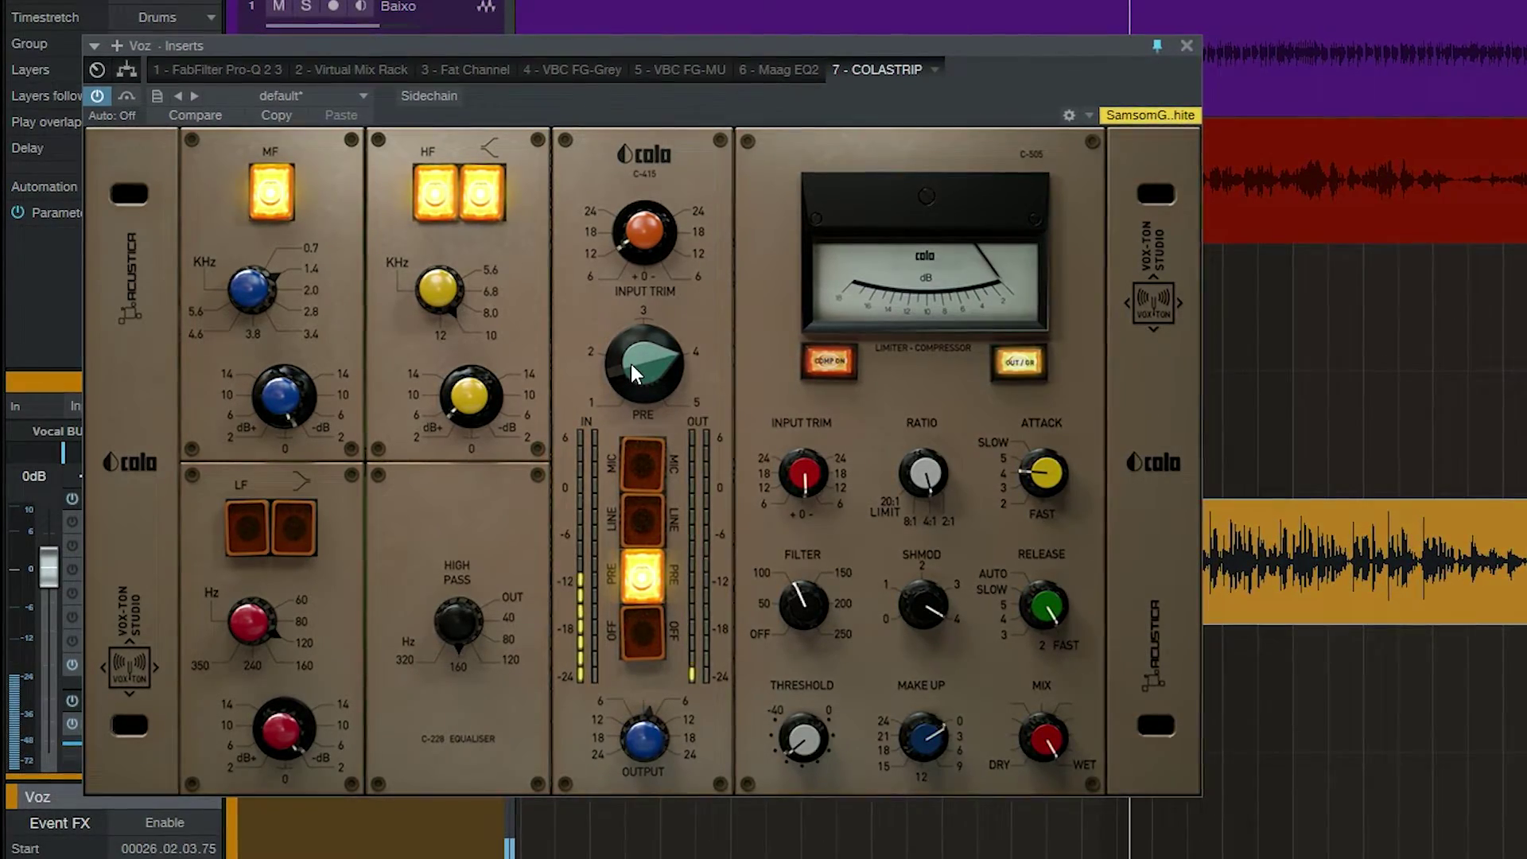
pyautogui.moveTo(633, 364); pyautogui.dragTo(642, 319)
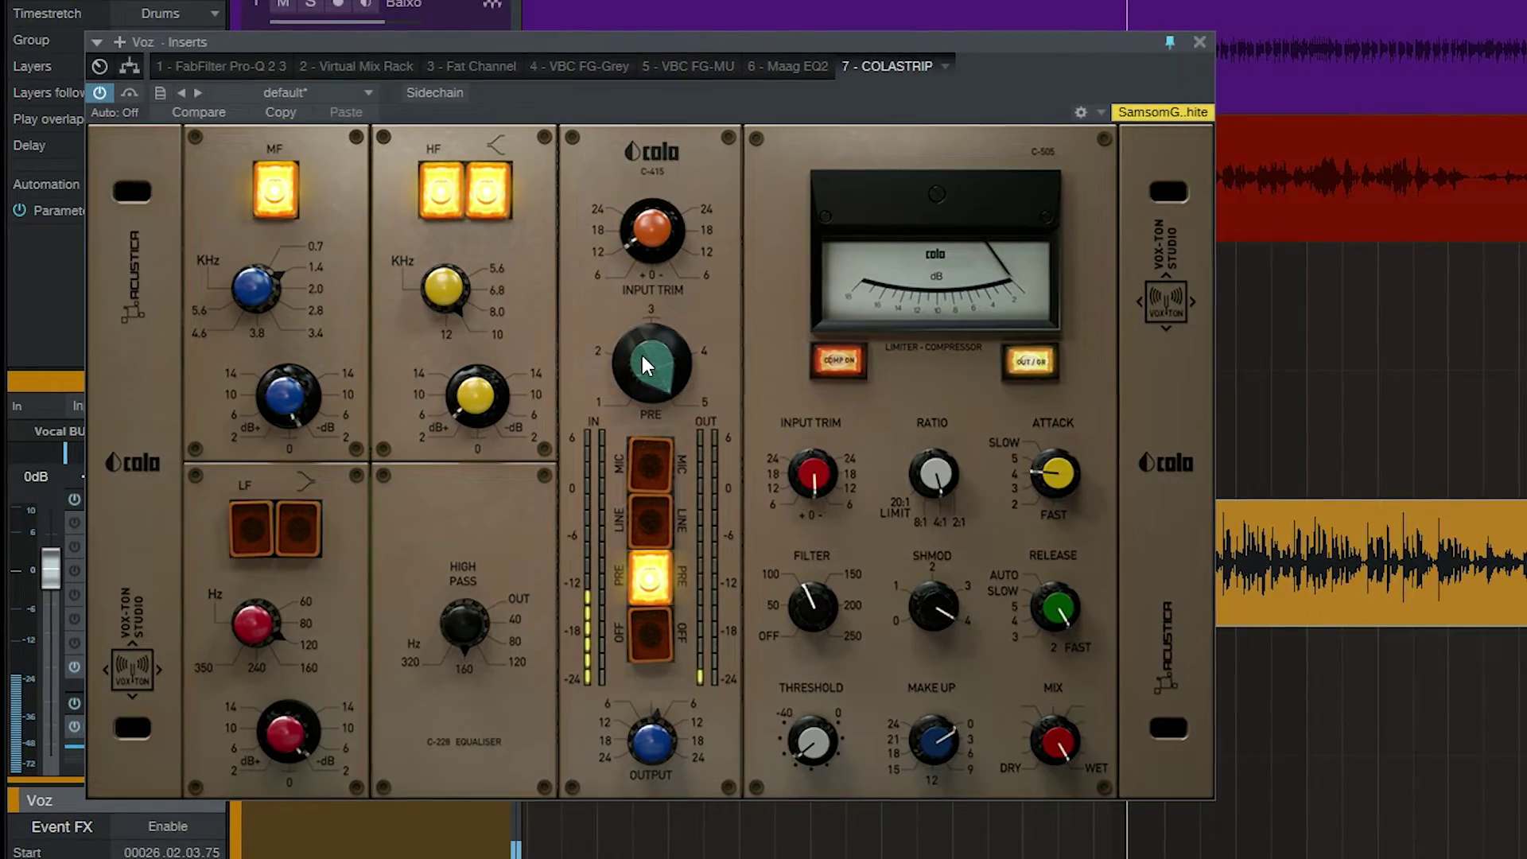
pyautogui.moveTo(642, 354); pyautogui.dragTo(765, 522)
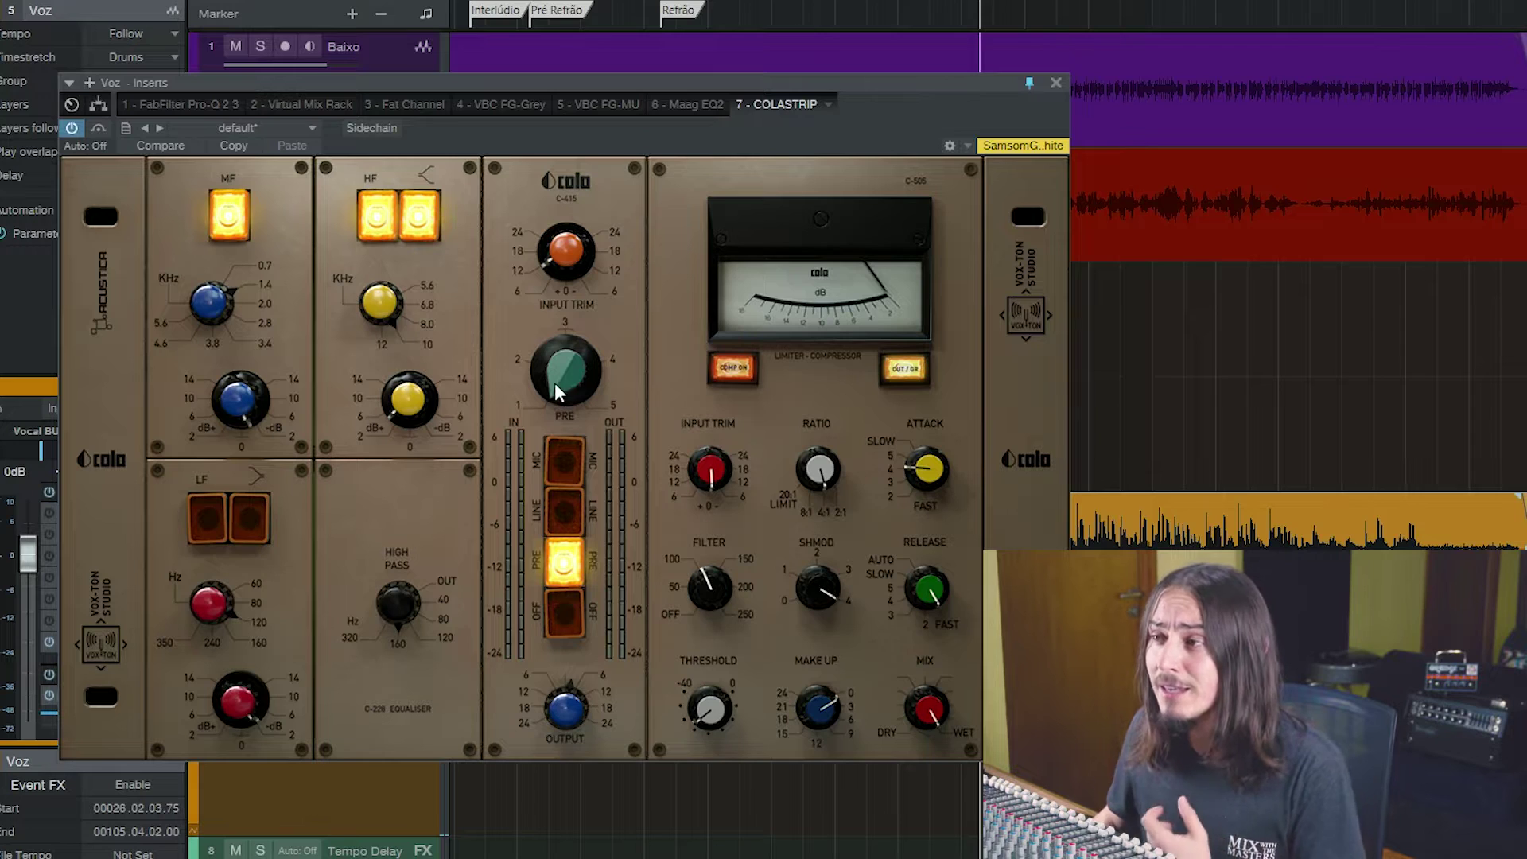
# Compare the PRE knob at 1 and at 4 by replaying the vocal passage with each setting.
pyautogui.moveTo(569, 375); pyautogui.dragTo(589, 240)
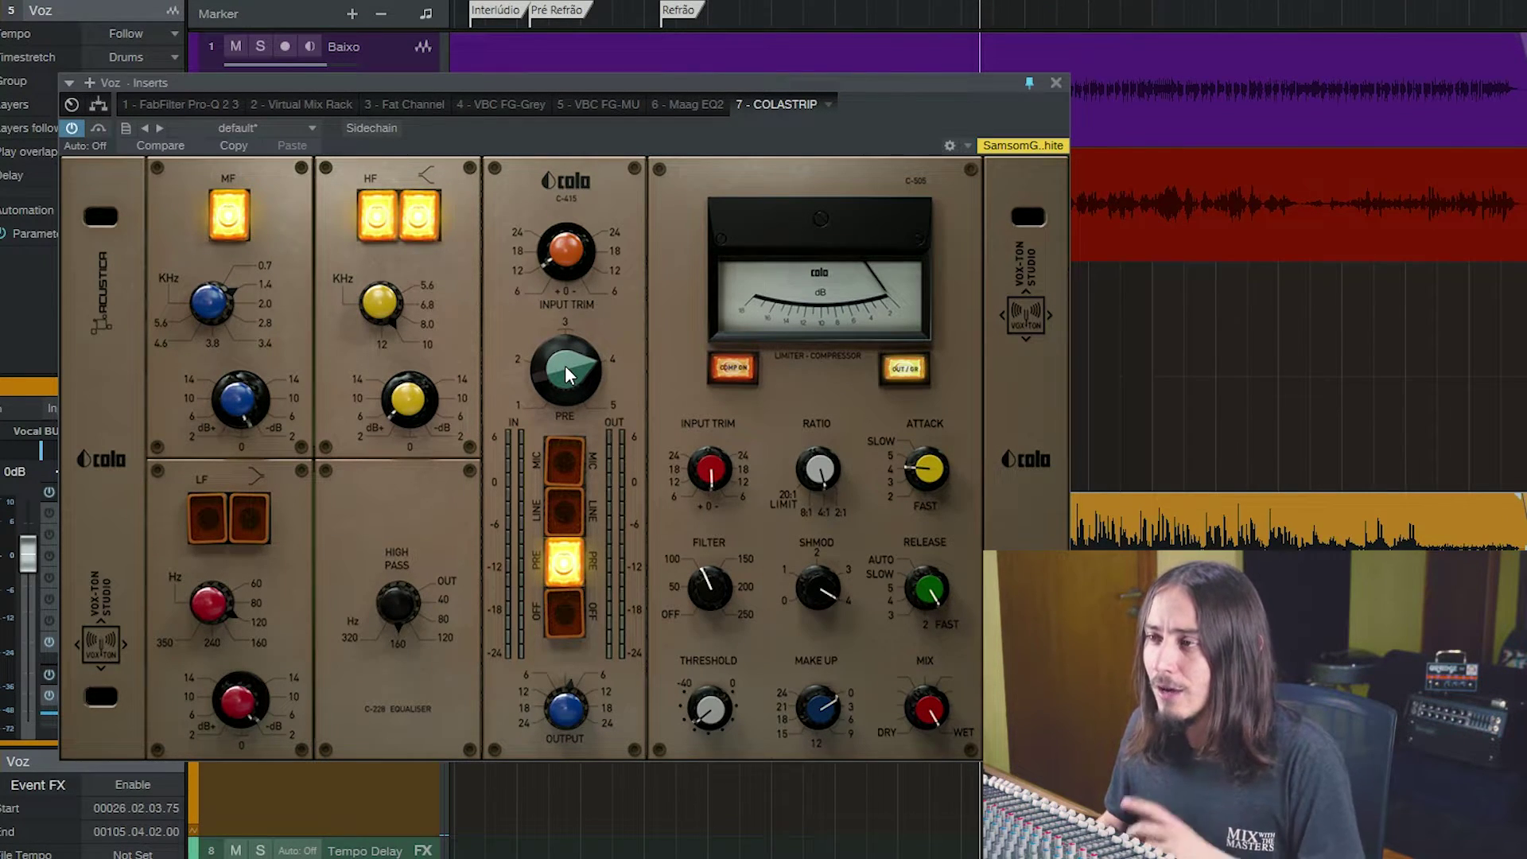
pyautogui.moveTo(569, 367); pyautogui.dragTo(559, 379)
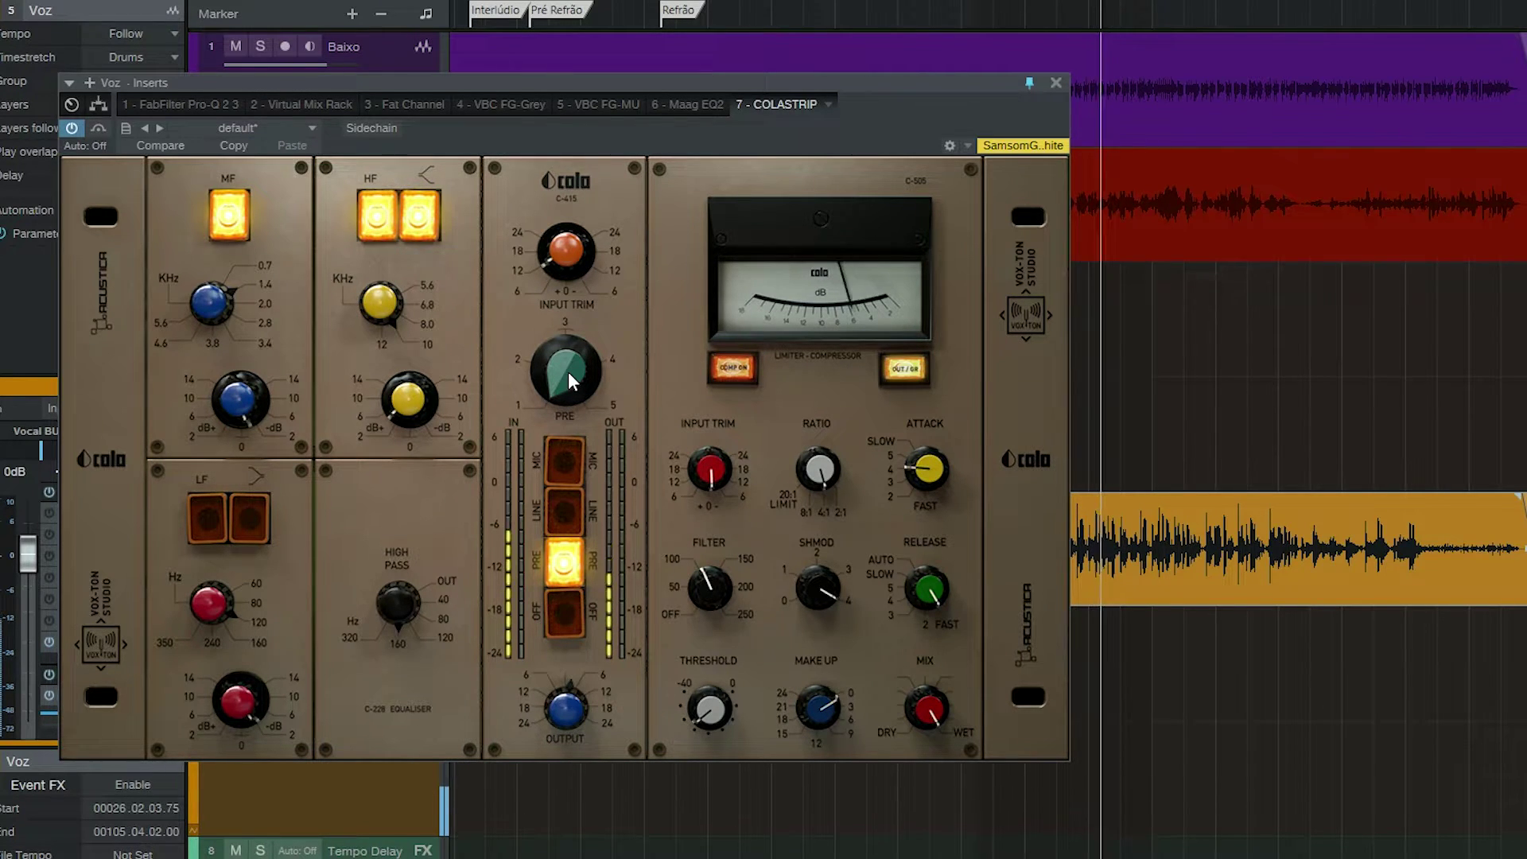
pyautogui.press('space')
pyautogui.moveTo(568, 370); pyautogui.dragTo(595, 332)
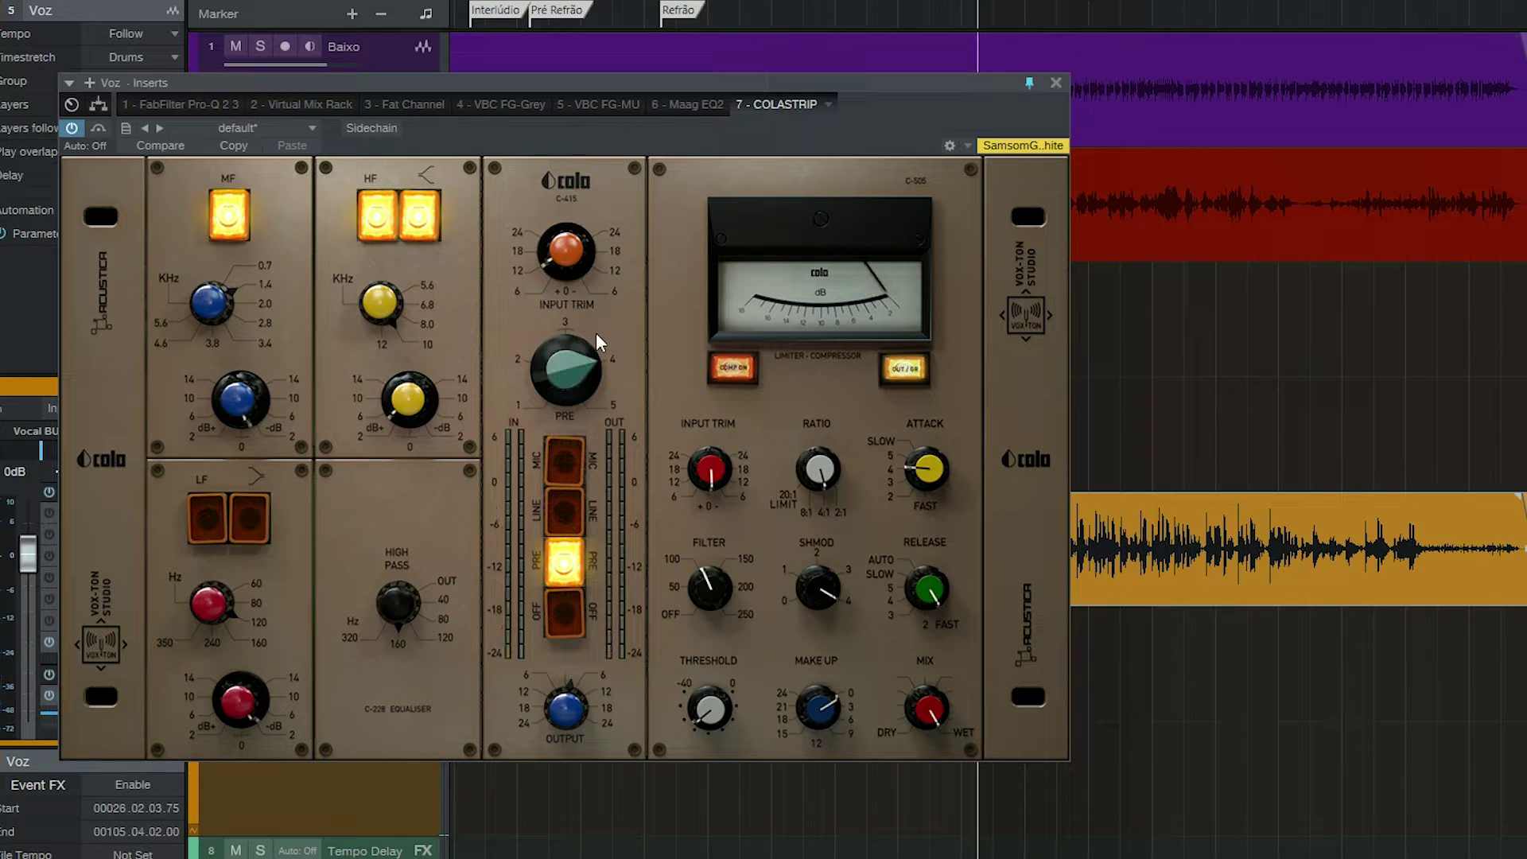
pyautogui.press('space')
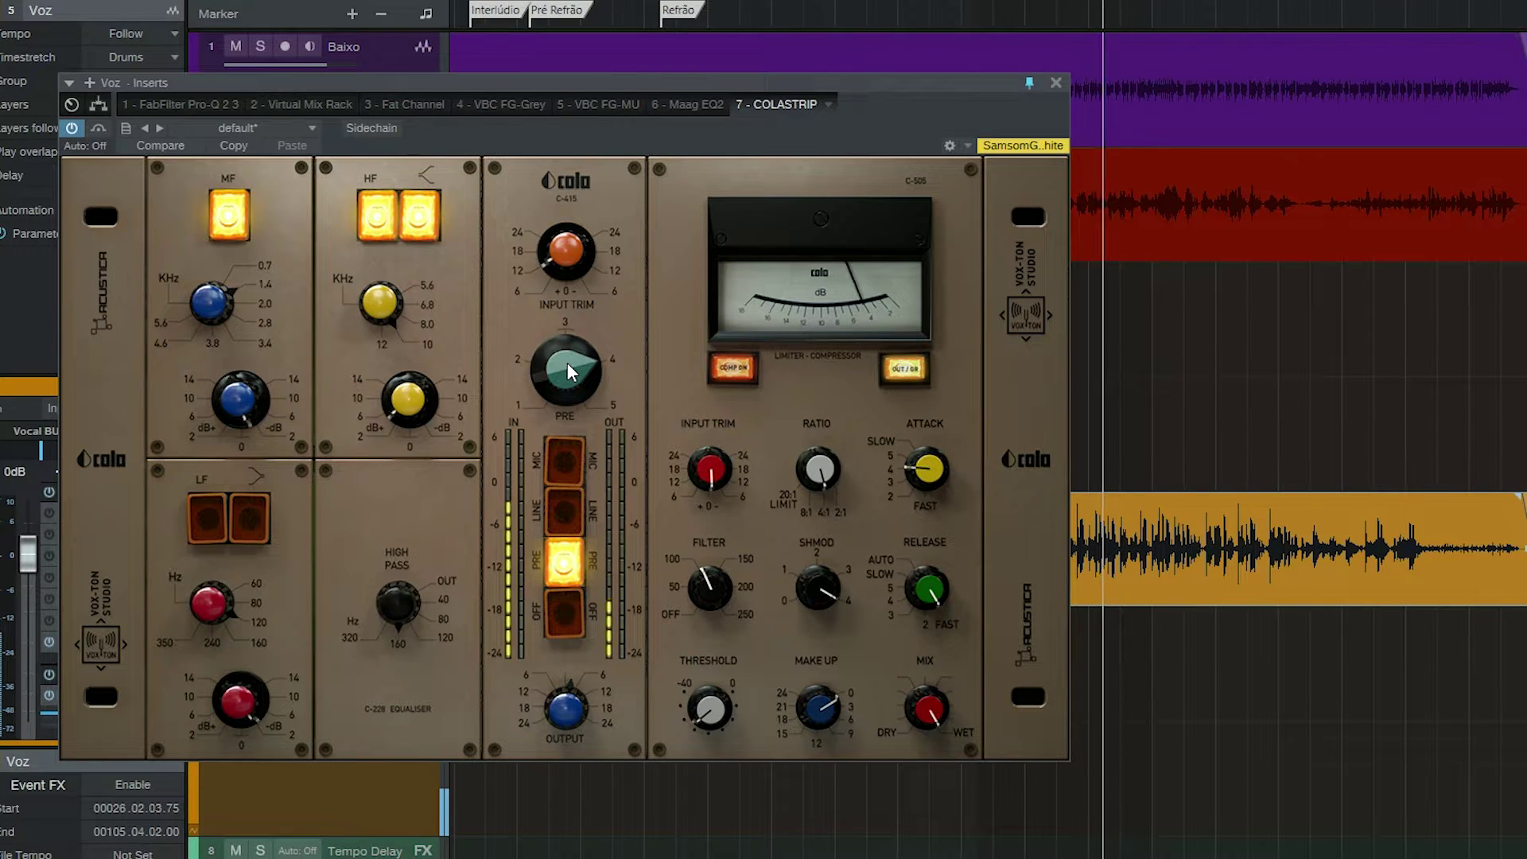
pyautogui.press('space')
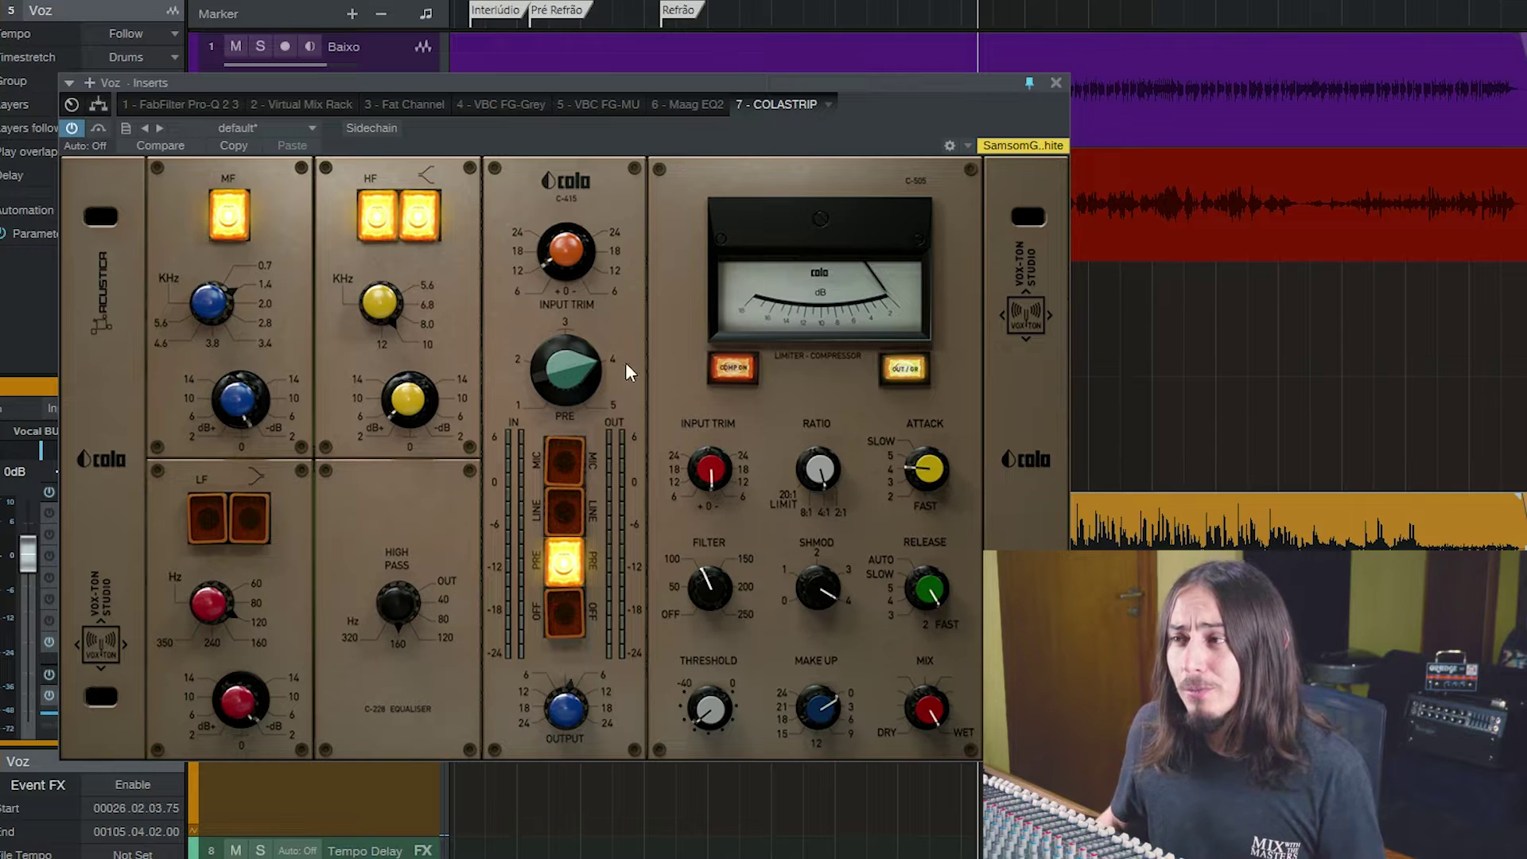
# Switch off the HF equaliser band and its shelf, and audition the song with the PRE knob raised from 1 to 4.
pyautogui.click(384, 219)
pyautogui.click(384, 222)
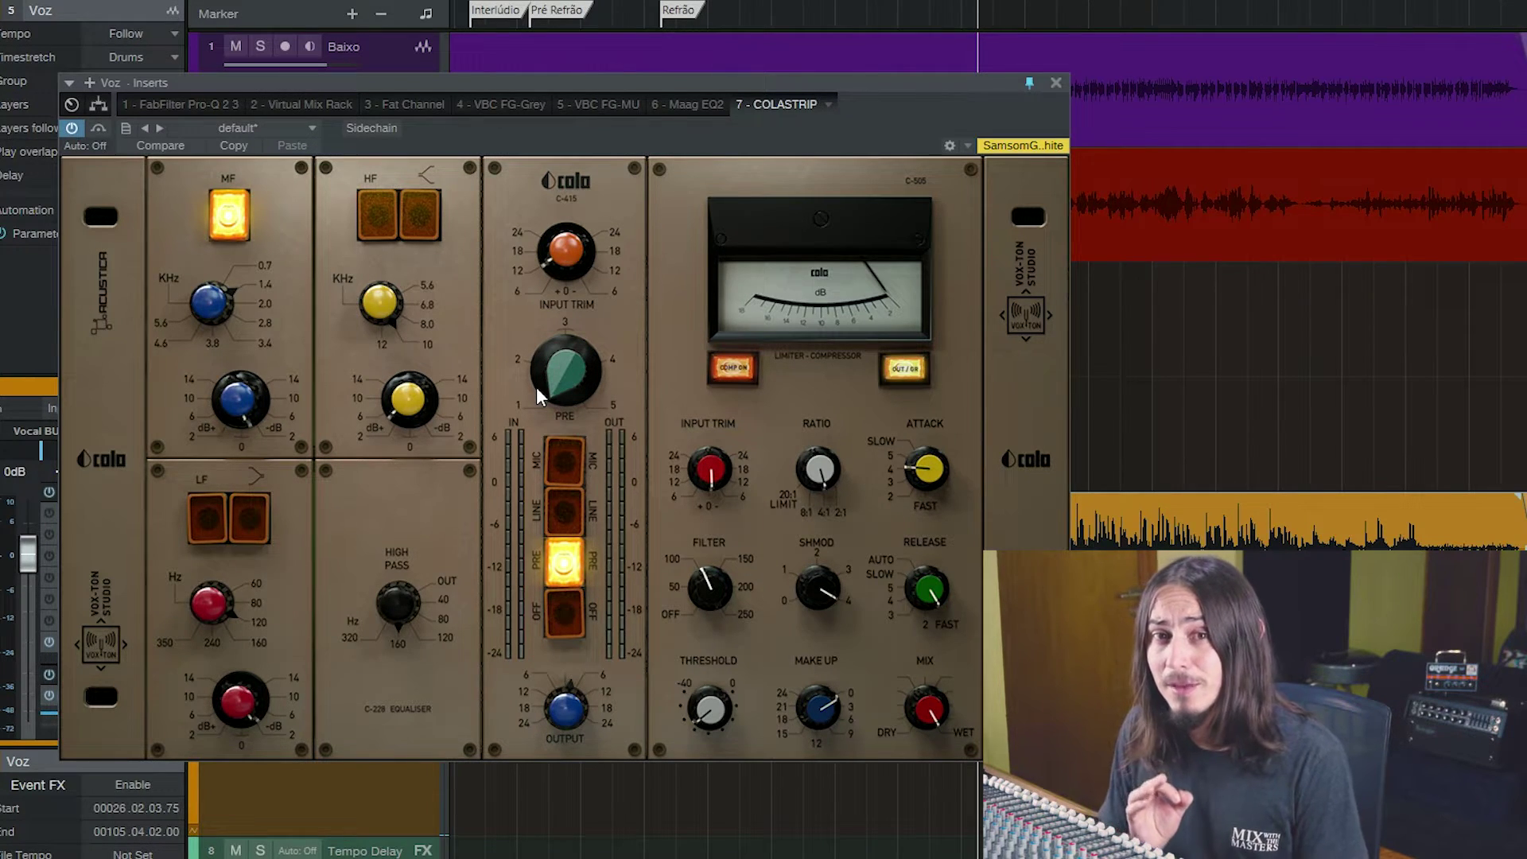
pyautogui.press('space')
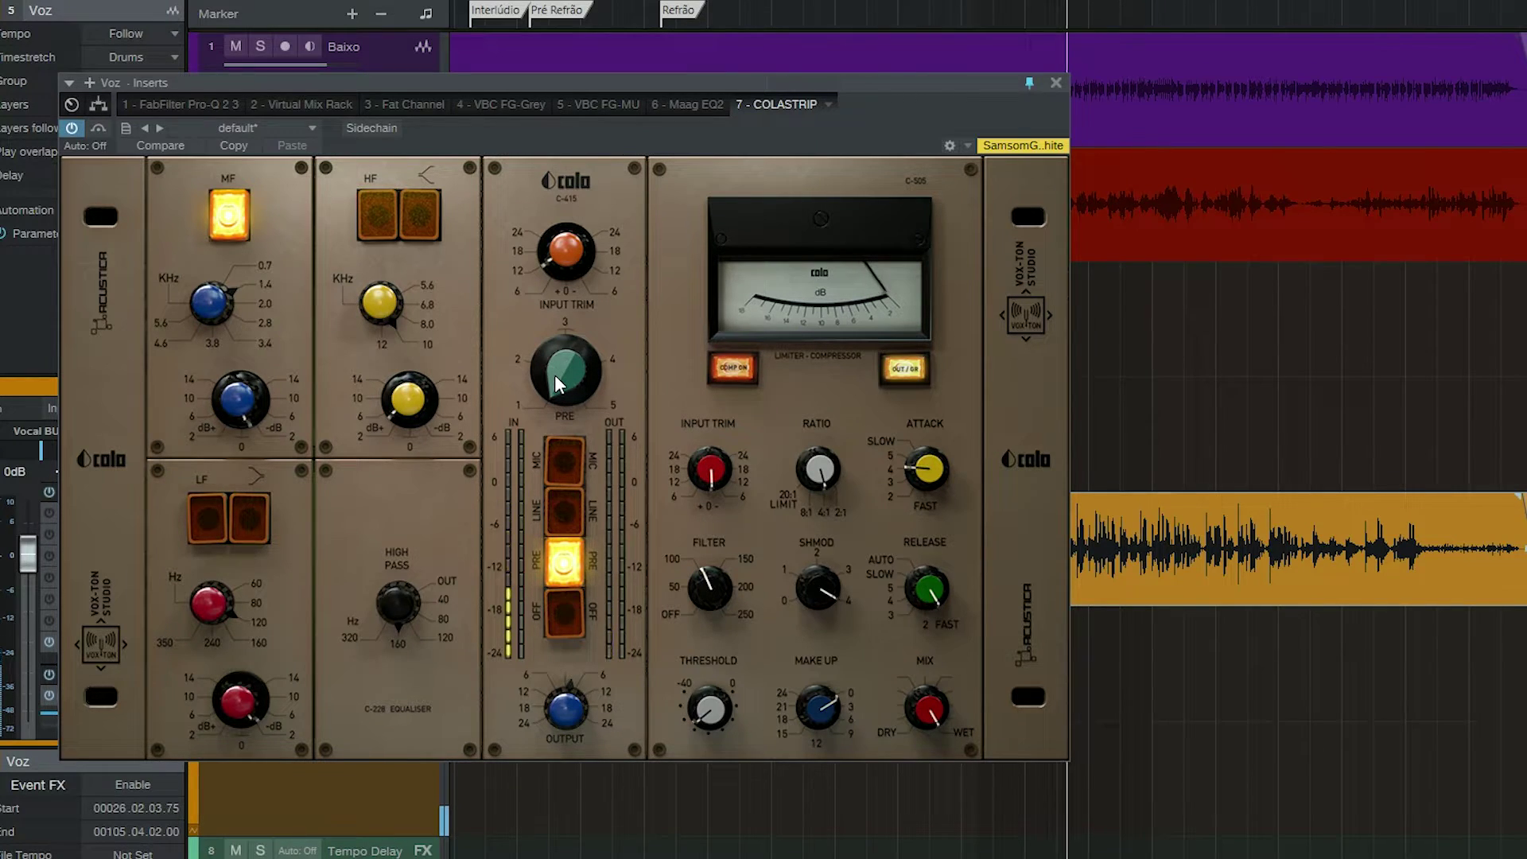
pyautogui.moveTo(785, 132); pyautogui.dragTo(911, 200)
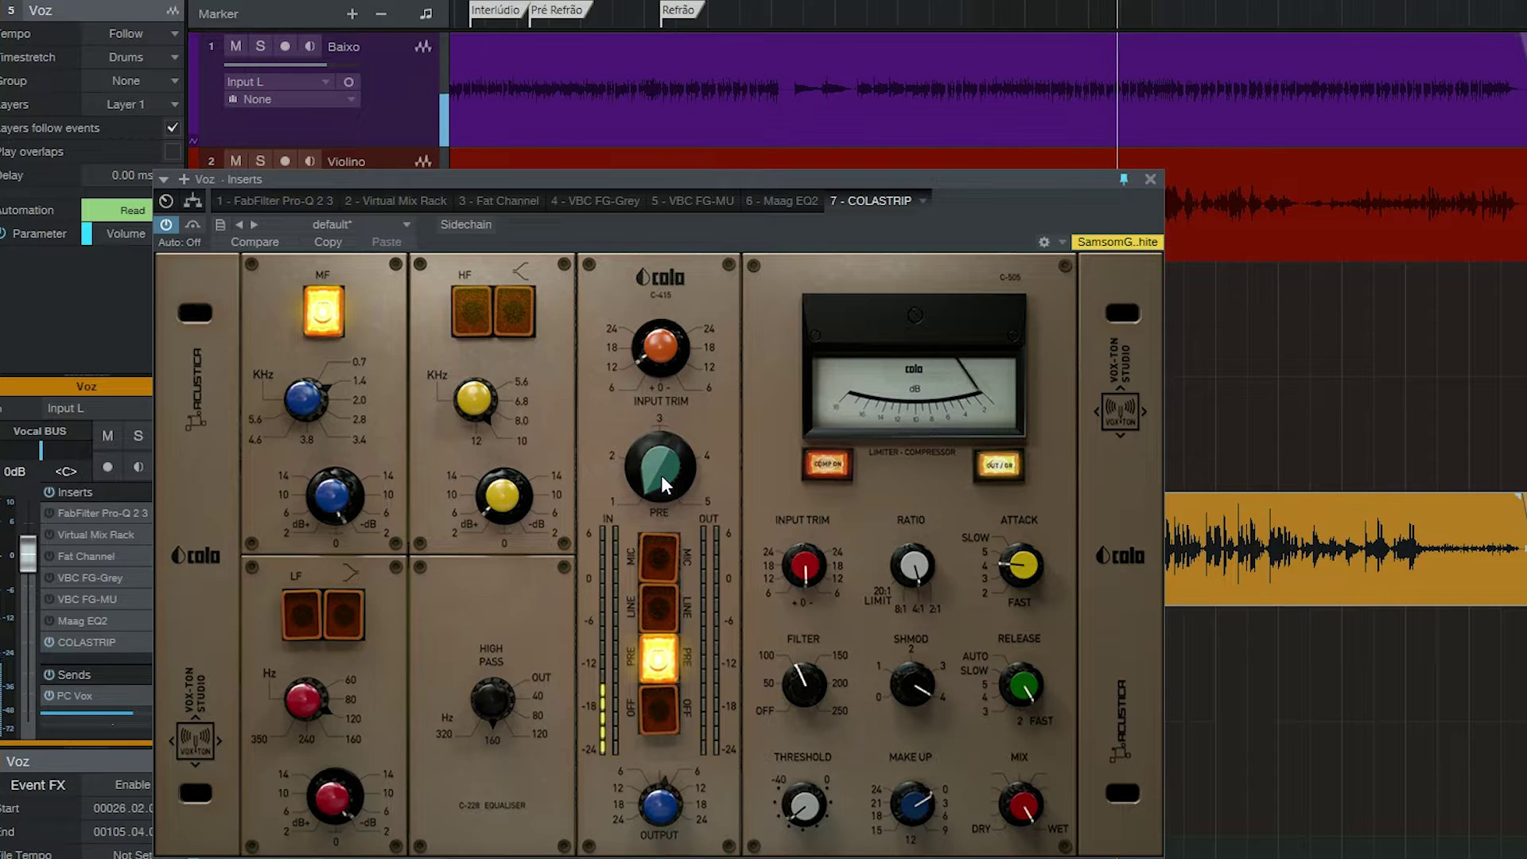
pyautogui.scroll(-3, 661, 474)
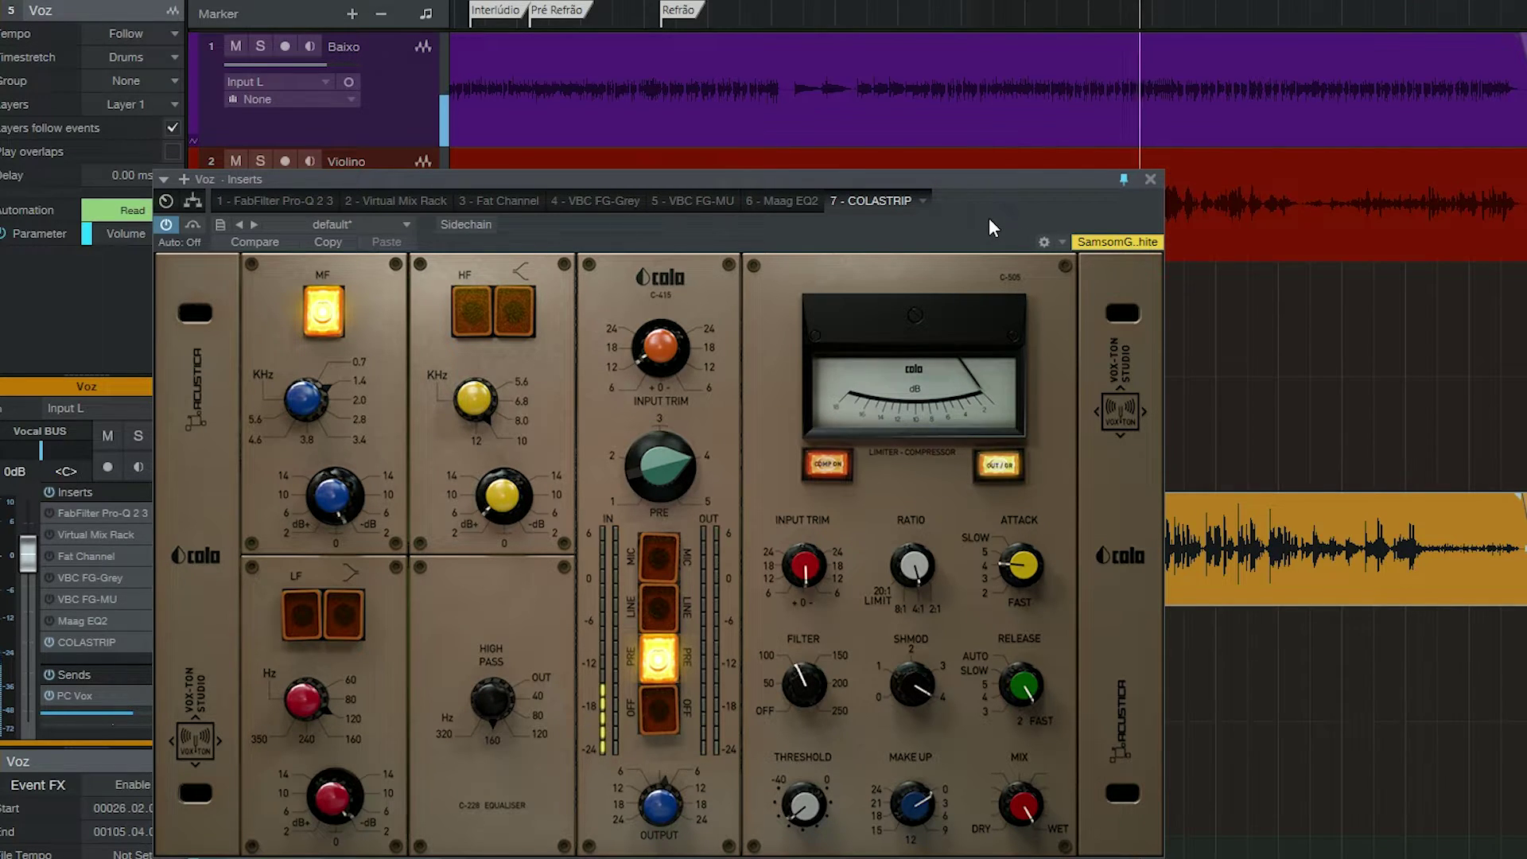
pyautogui.press('space')
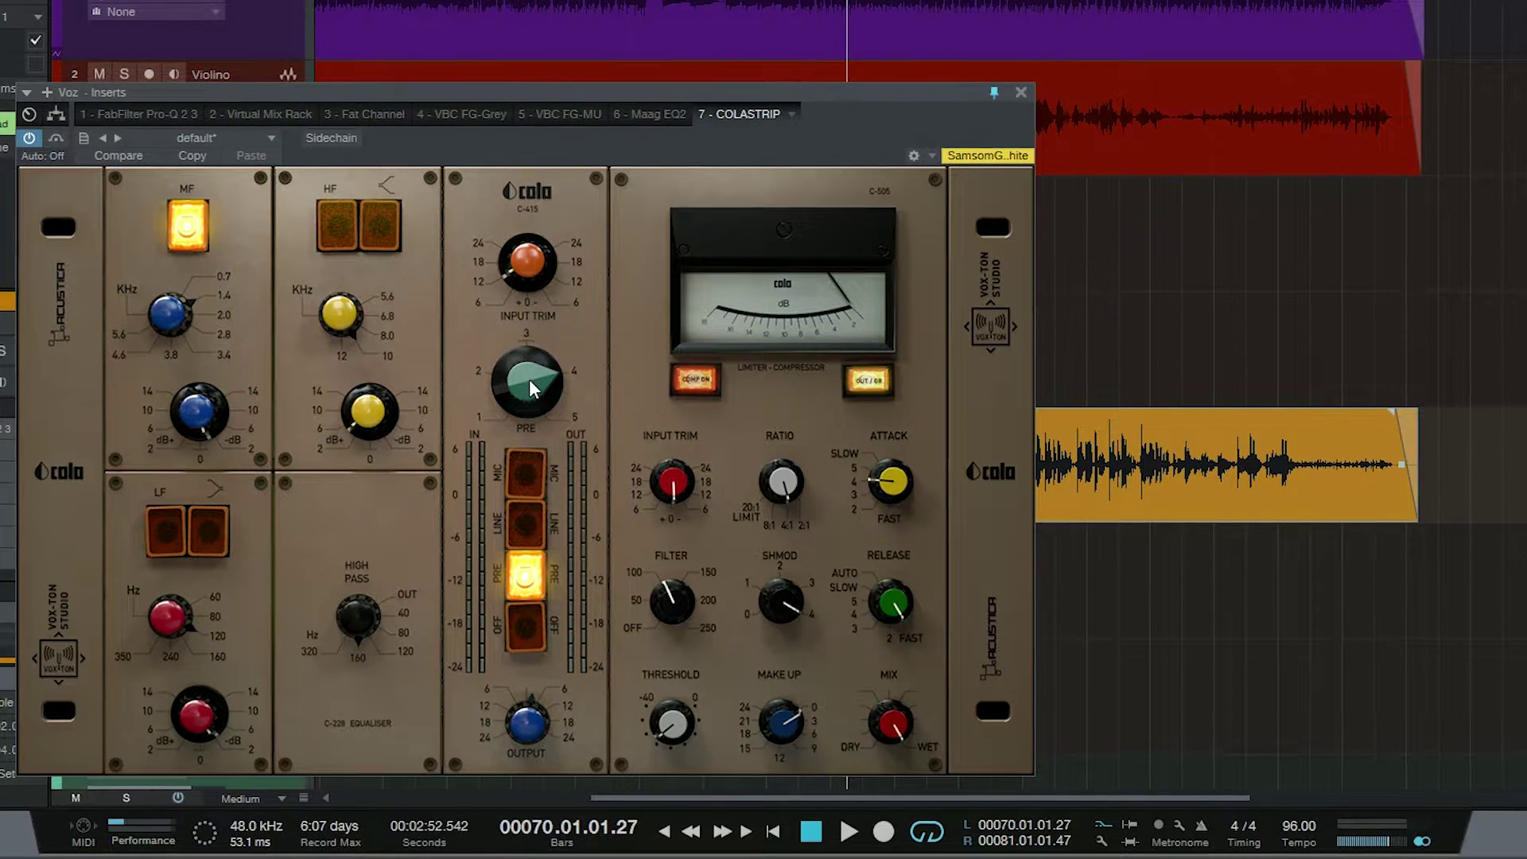
# Return the PRE knob to 1 and switch off the MF equaliser band.
pyautogui.click(532, 403)
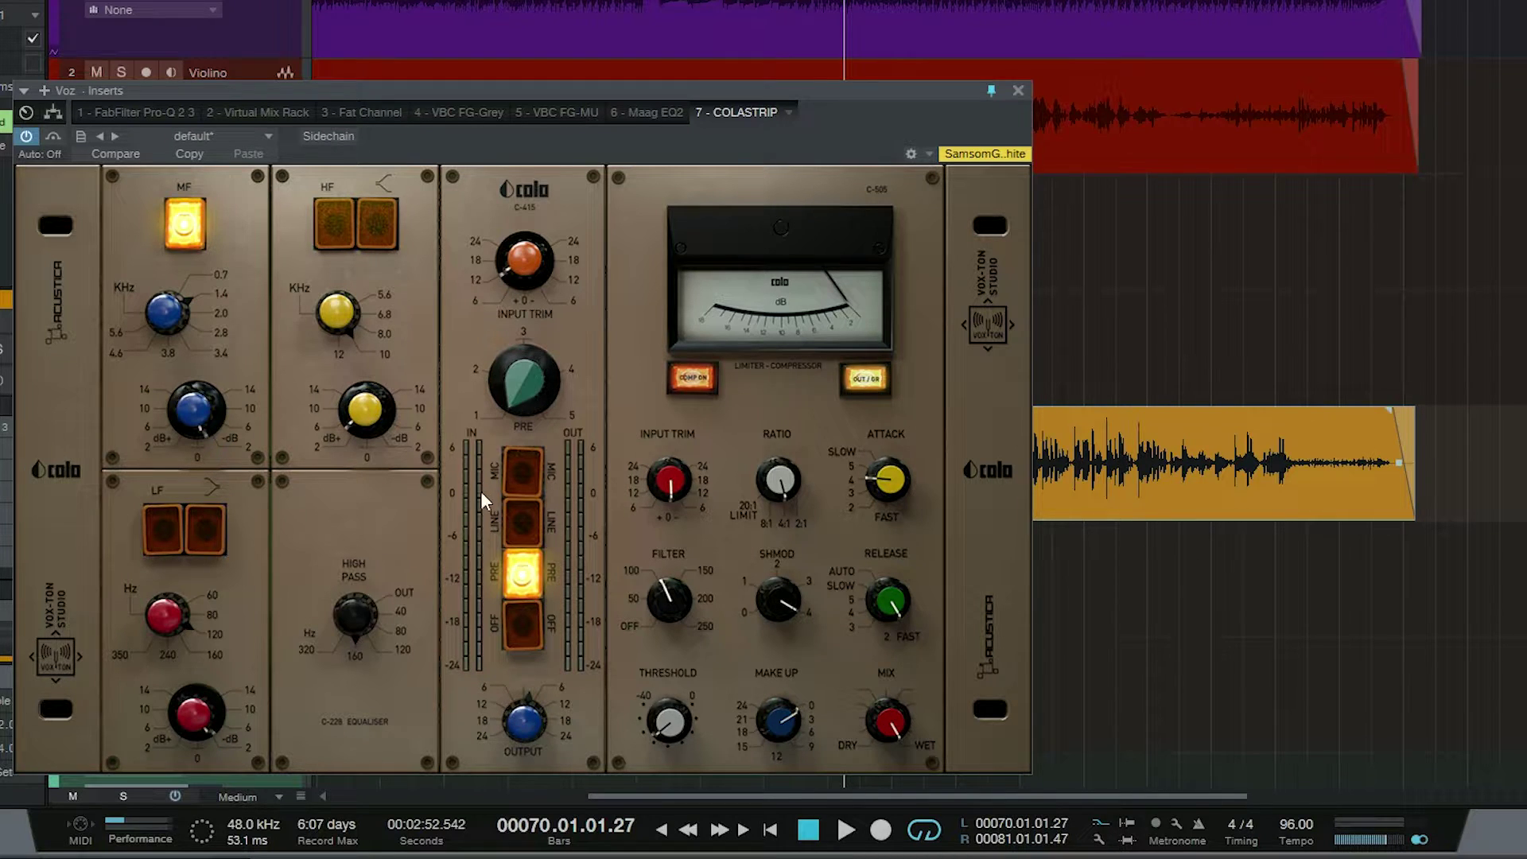
pyautogui.moveTo(536, 383); pyautogui.dragTo(543, 283)
pyautogui.moveTo(533, 394); pyautogui.dragTo(606, 211)
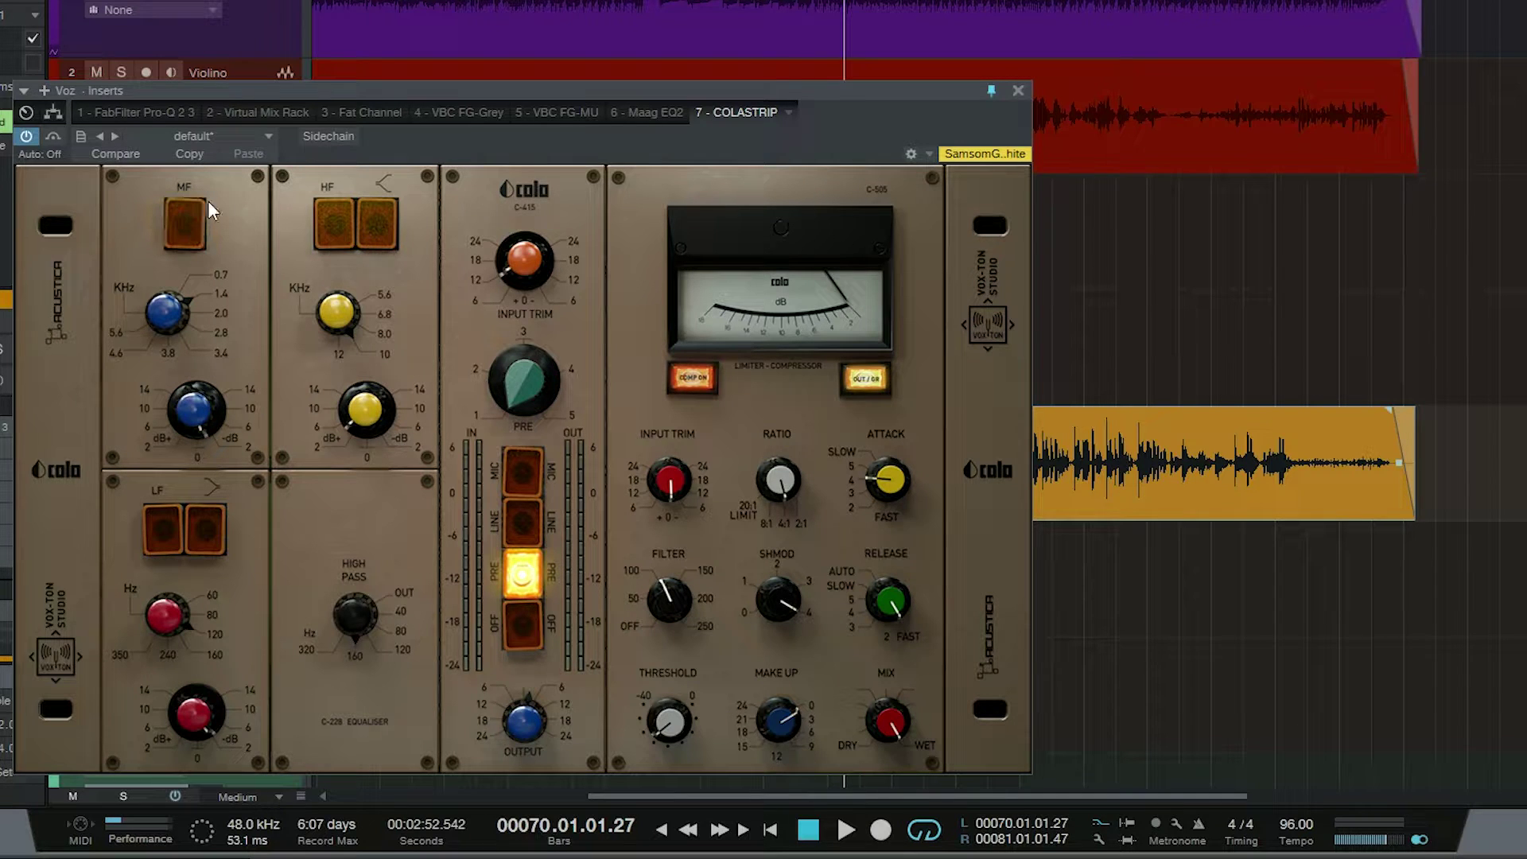
# Play the song with the Voz track soloed, moving the Colastrip window to reach the track controls.
pyautogui.moveTo(518, 136); pyautogui.dragTo(590, 102)
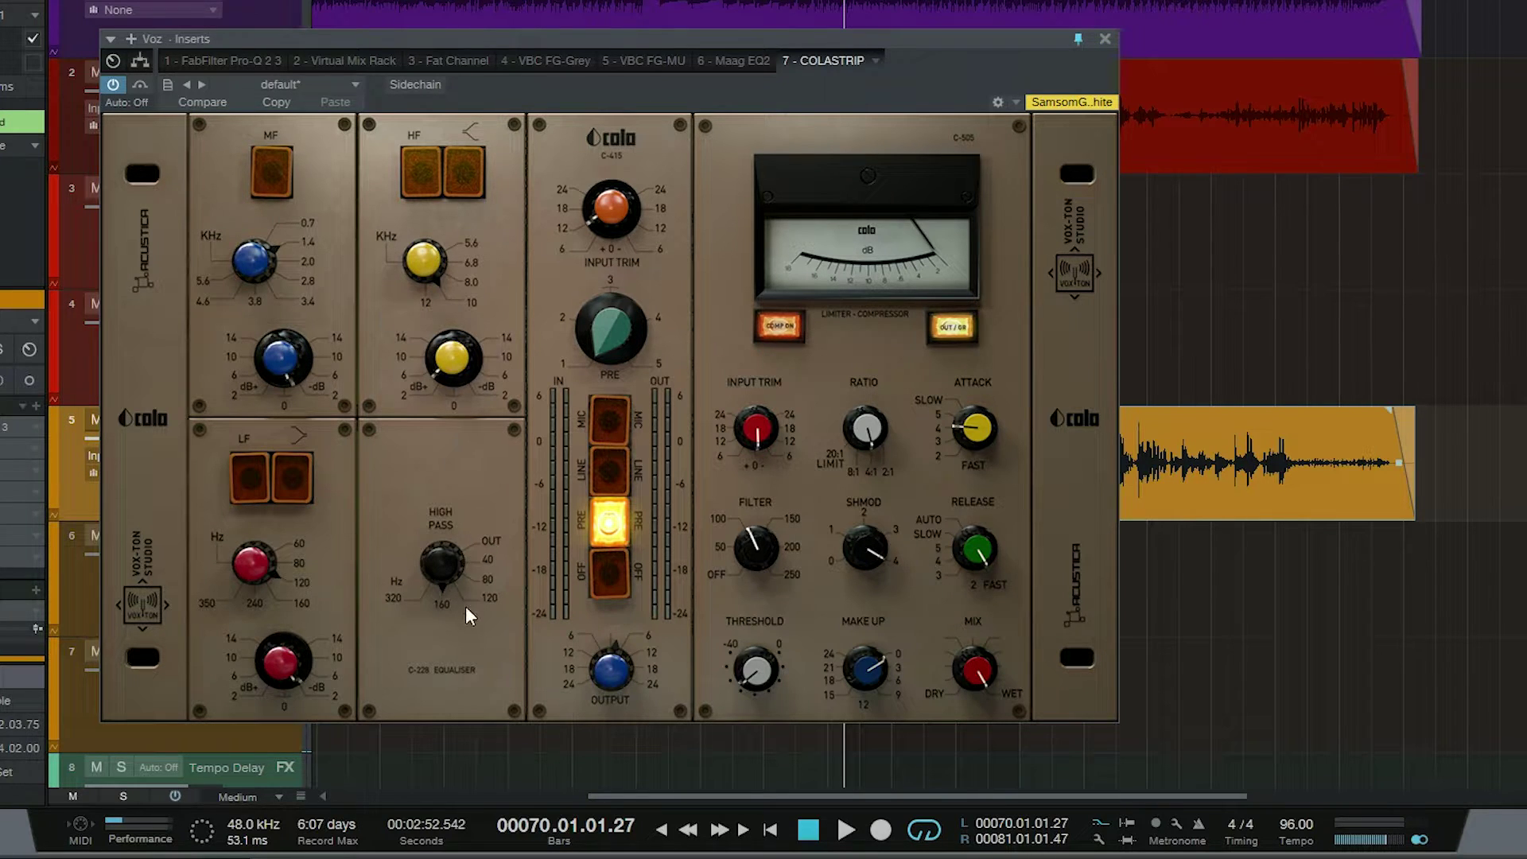
pyautogui.moveTo(997, 90); pyautogui.dragTo(905, 153)
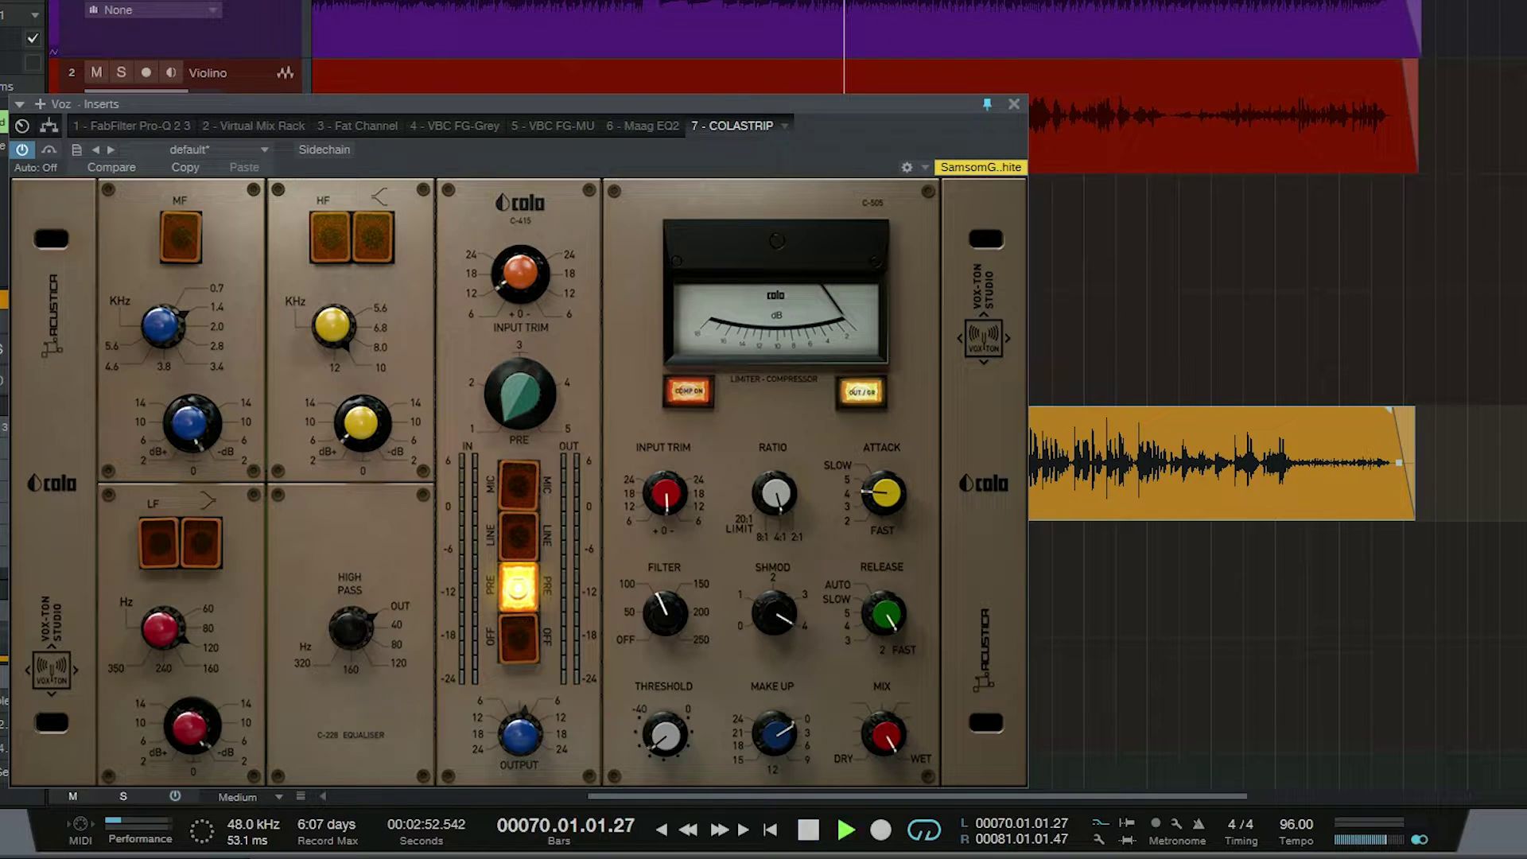
pyautogui.moveTo(557, 103); pyautogui.dragTo(778, 0)
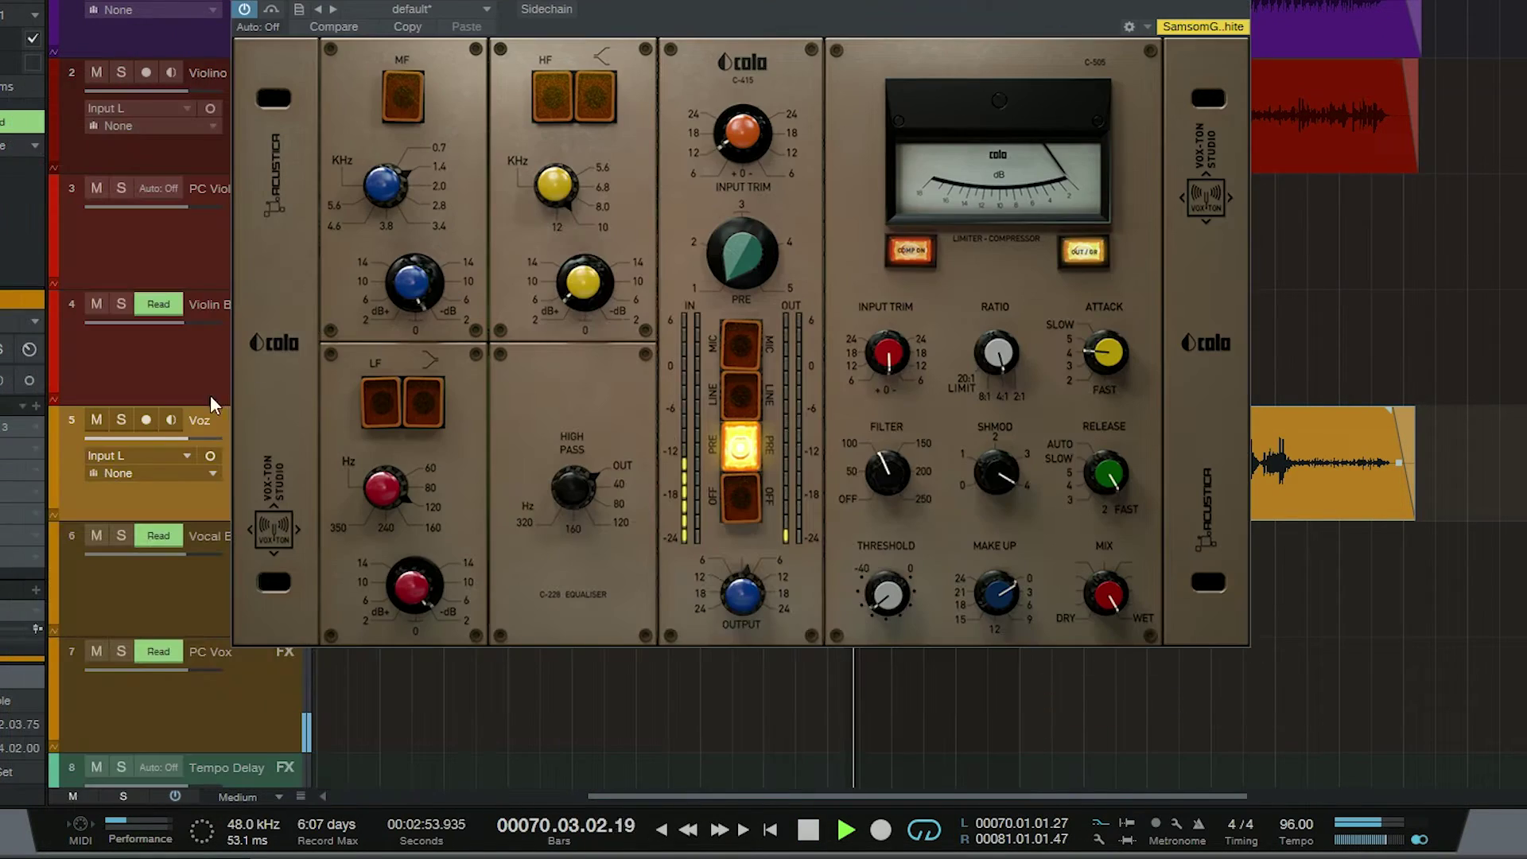
pyautogui.click(125, 419)
pyautogui.moveTo(991, 14); pyautogui.dragTo(933, 56)
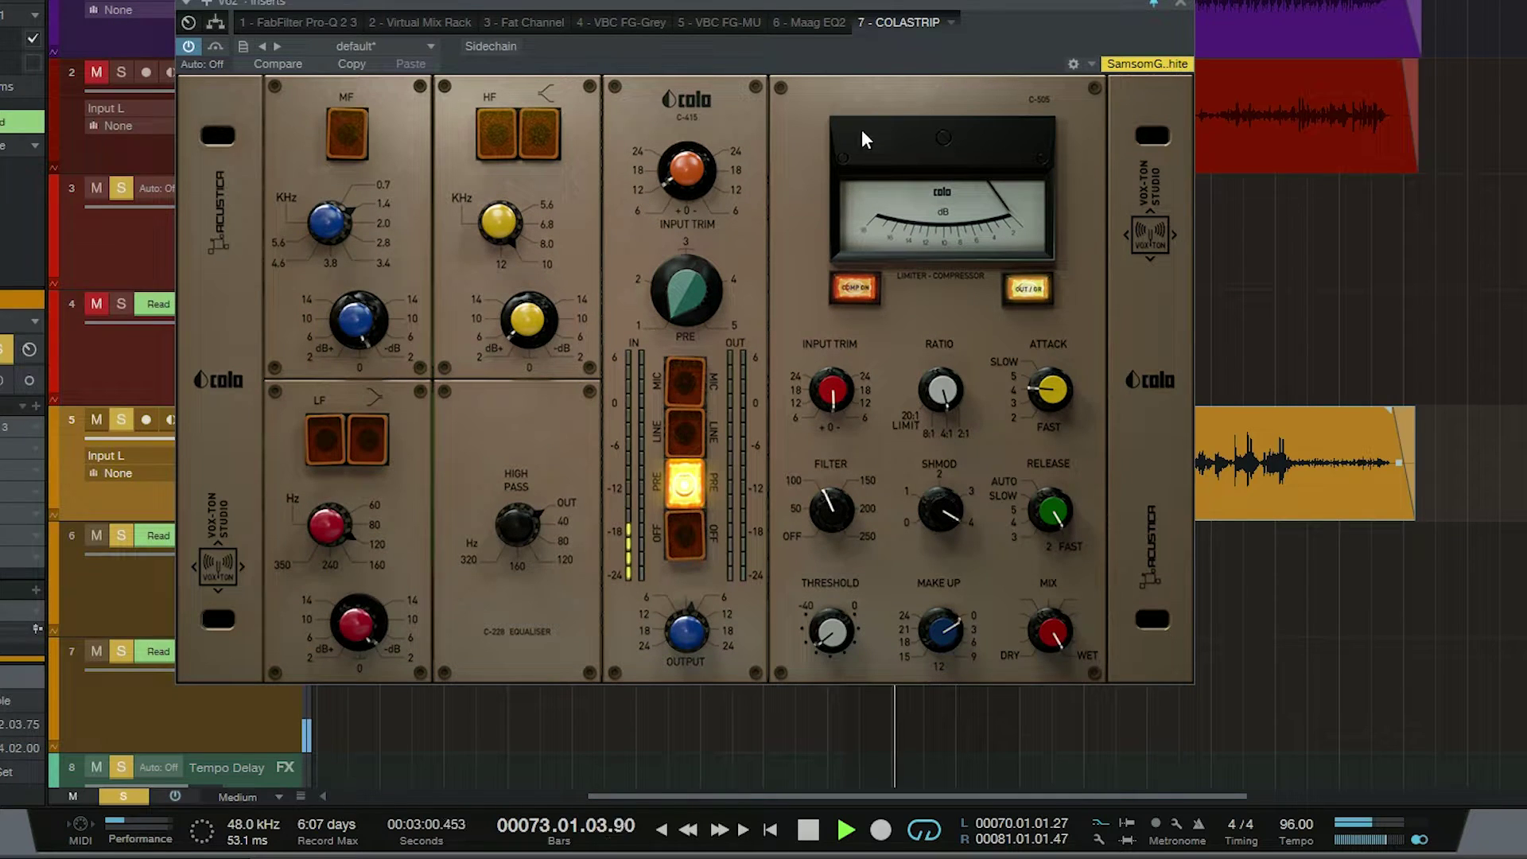
# Compare the soloed vocal with and without Colastrip by deactivating the plug-in and activating it again.
pyautogui.moveTo(523, 531); pyautogui.dragTo(524, 481)
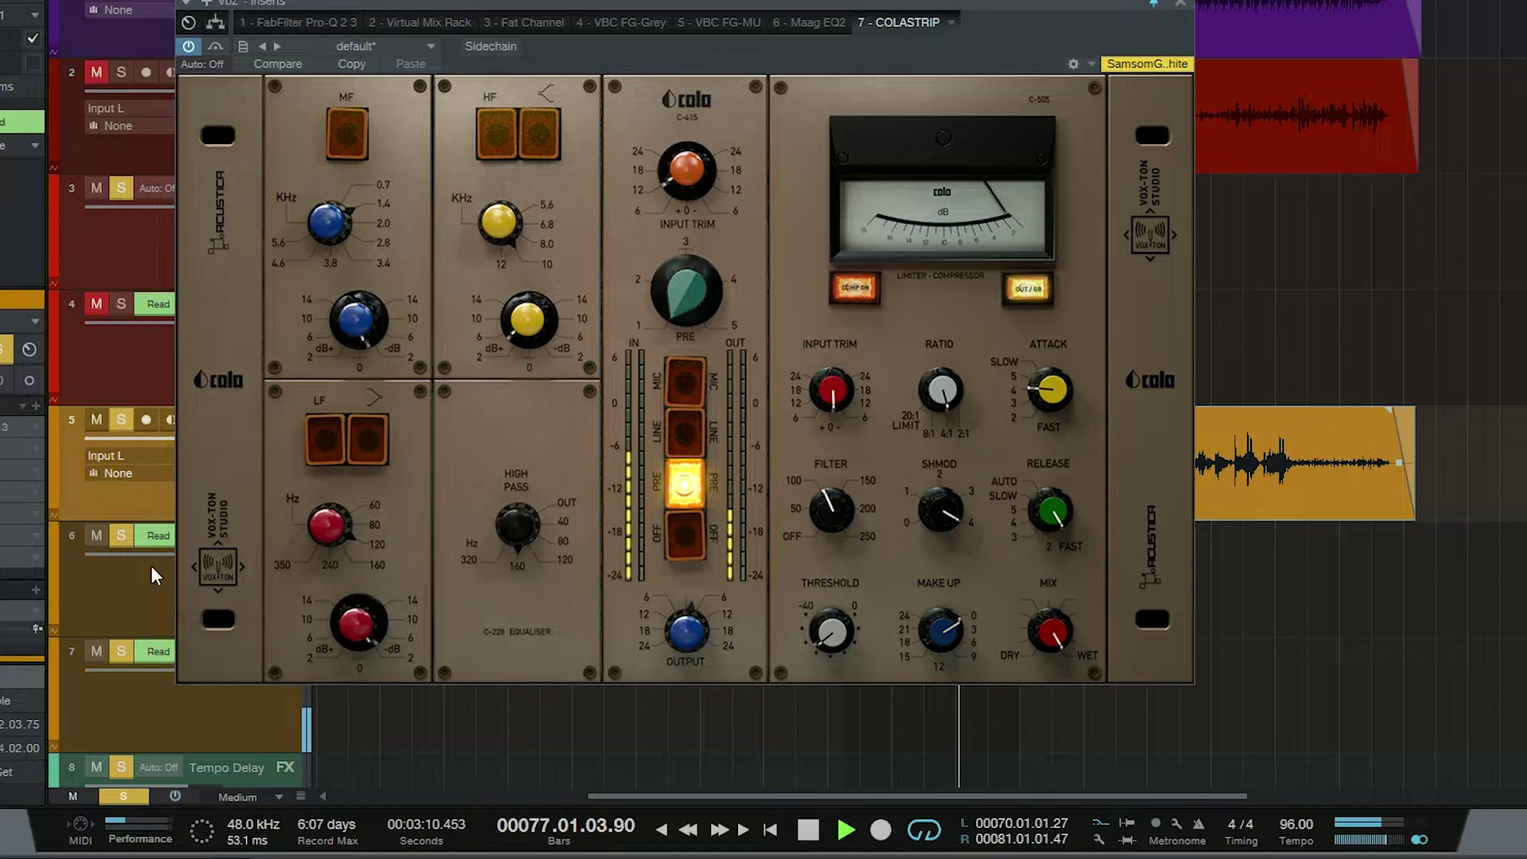
pyautogui.click(137, 505)
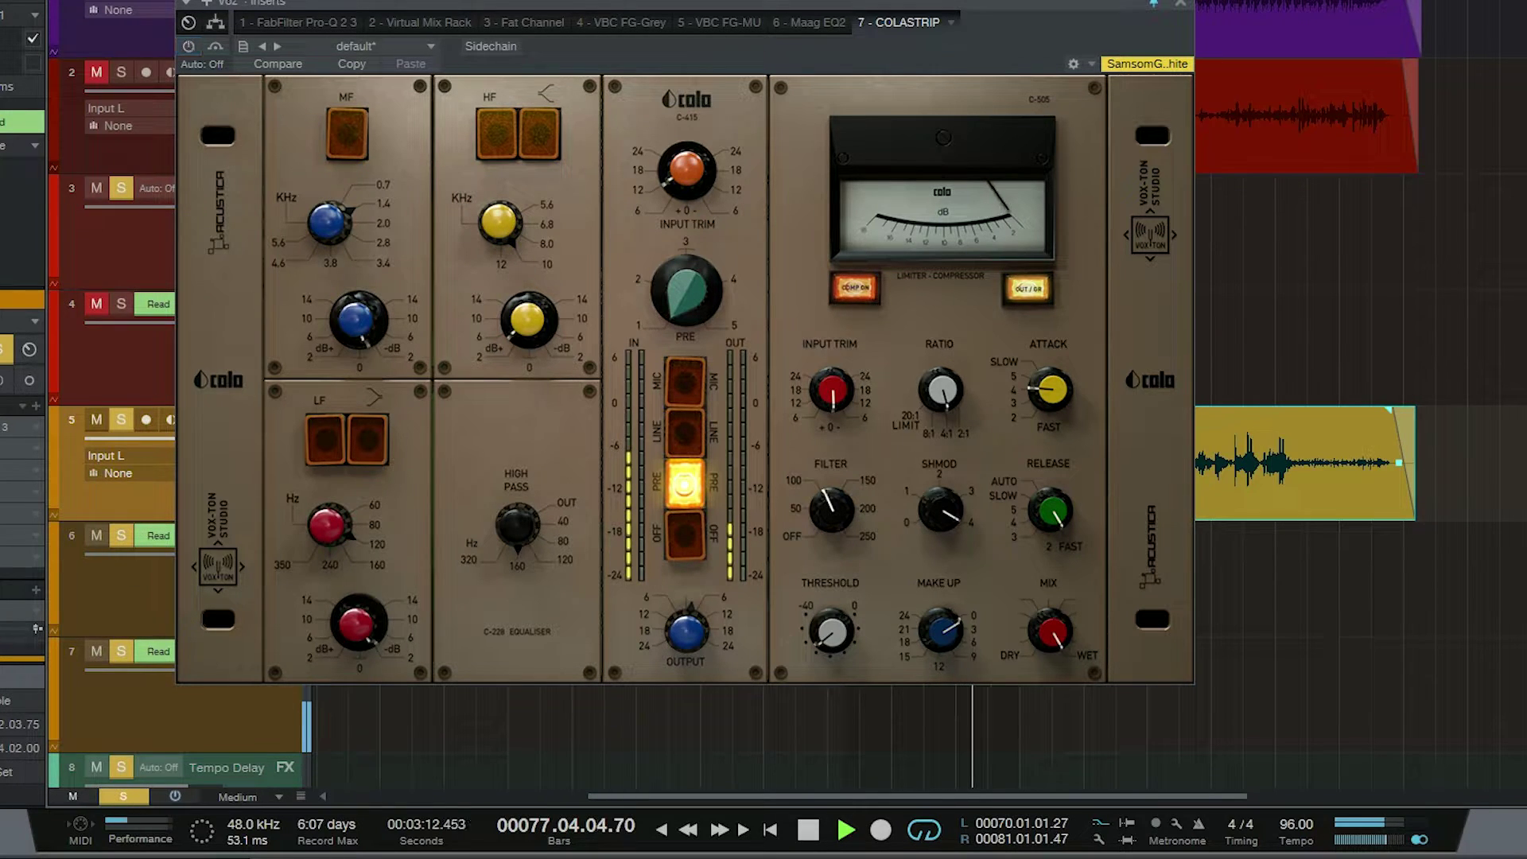
pyautogui.click(374, 80)
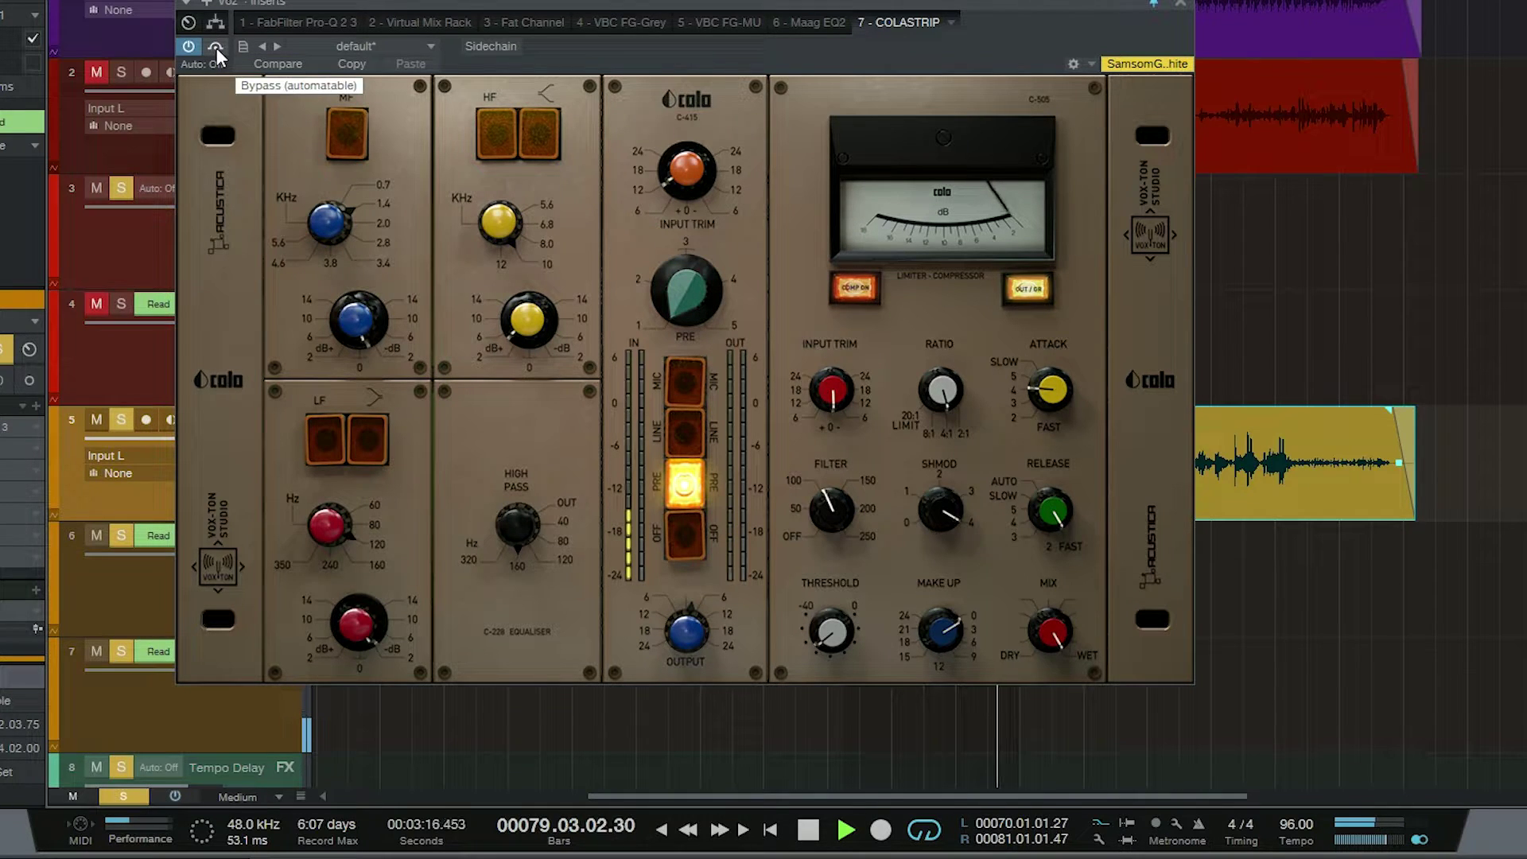
# Turn on the HF and MF equaliser bands during playback, leaving the HF shelf off.
pyautogui.click(493, 150)
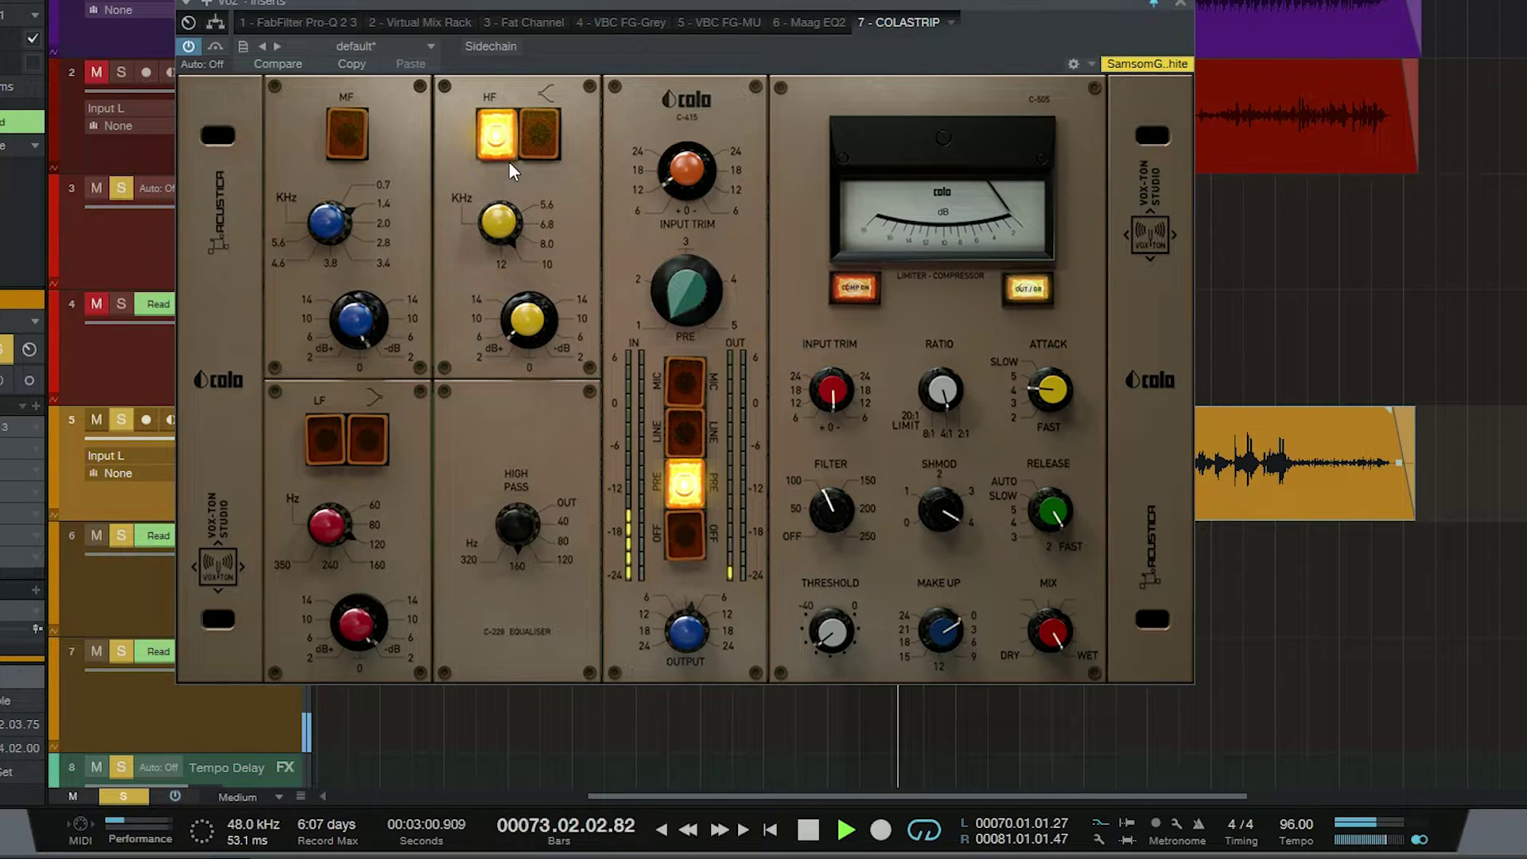
pyautogui.click(350, 136)
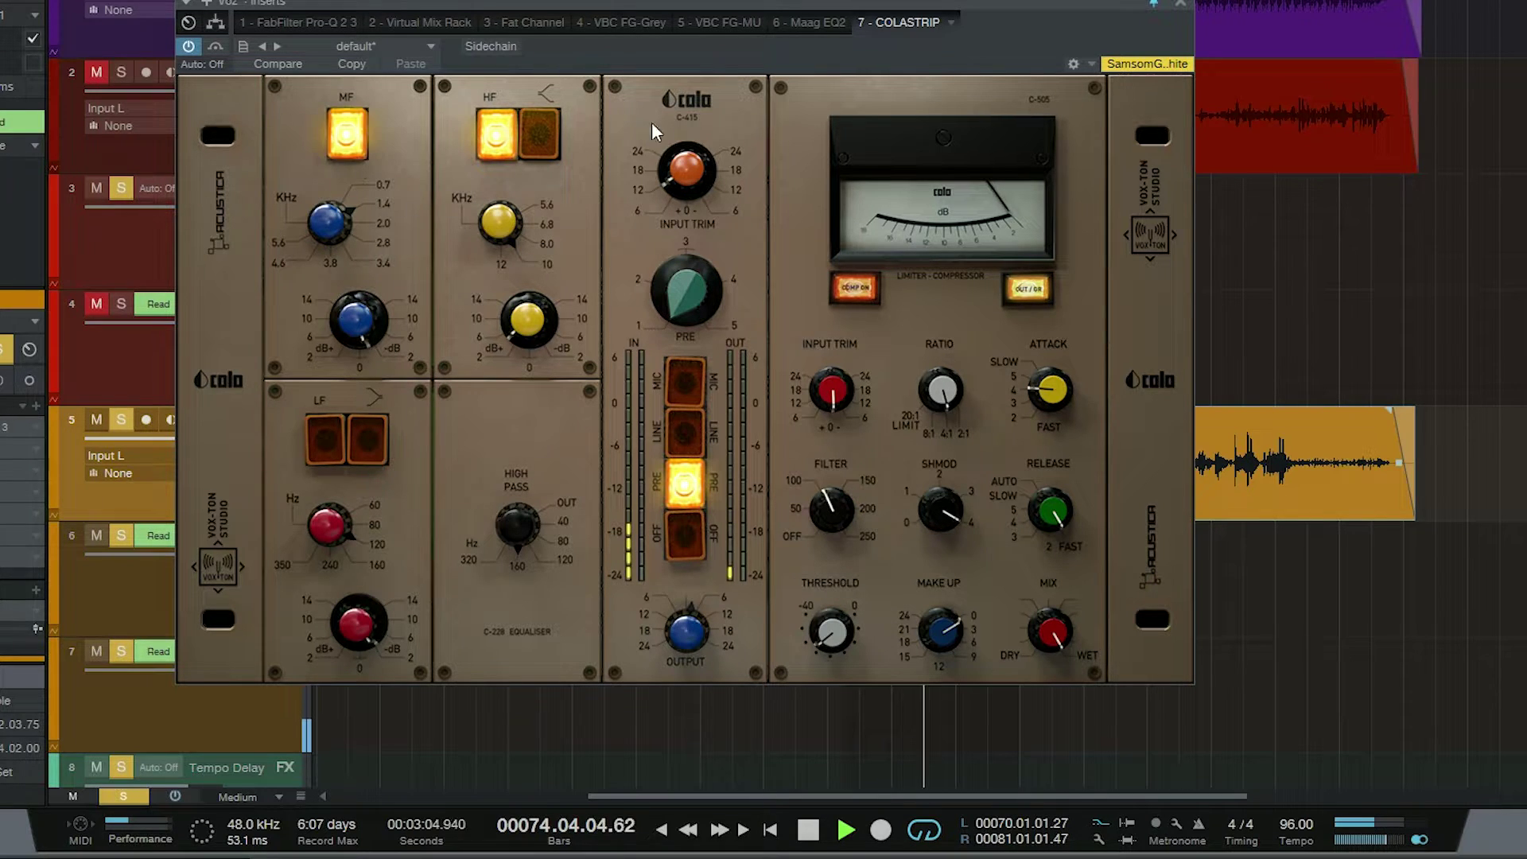
# Solo the Violino track alongside the vocal, moving the Colastrip window clear of the track controls.
pyautogui.moveTo(943, 56); pyautogui.dragTo(1074, 168)
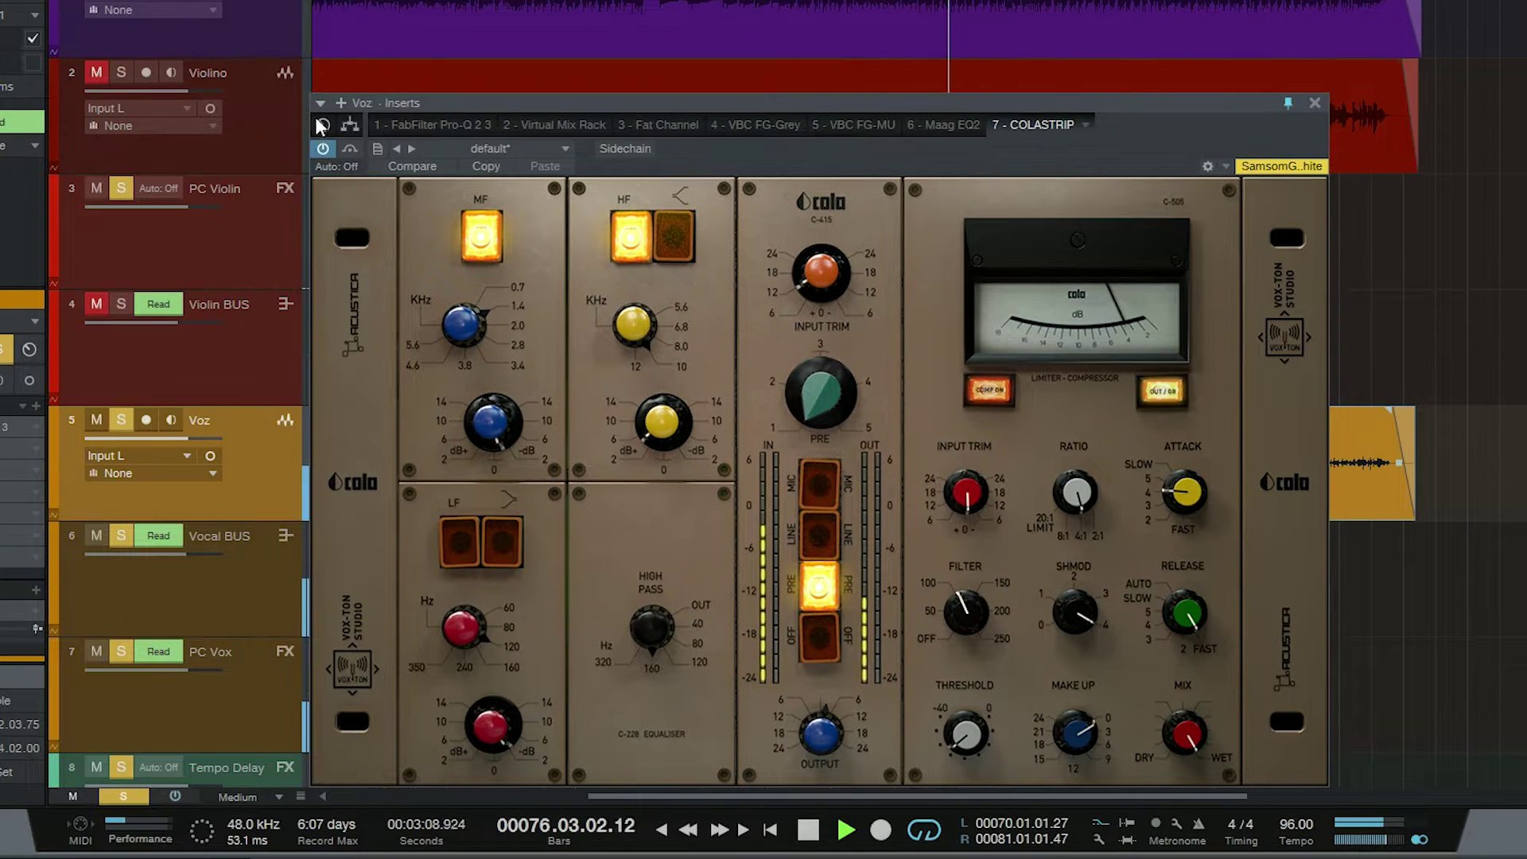
pyautogui.click(121, 72)
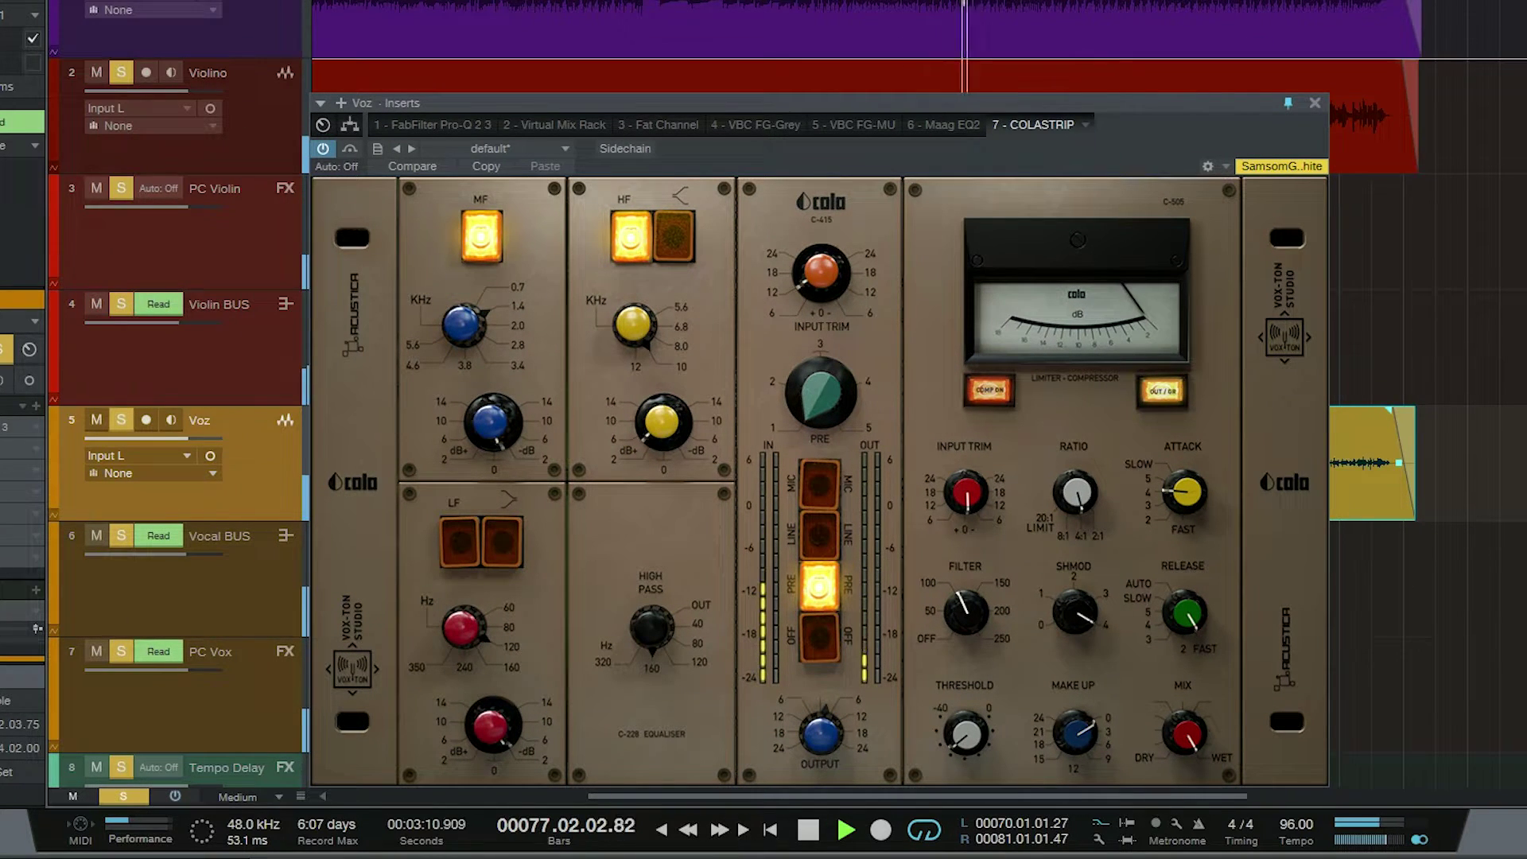
pyautogui.moveTo(1079, 159); pyautogui.dragTo(1030, 144)
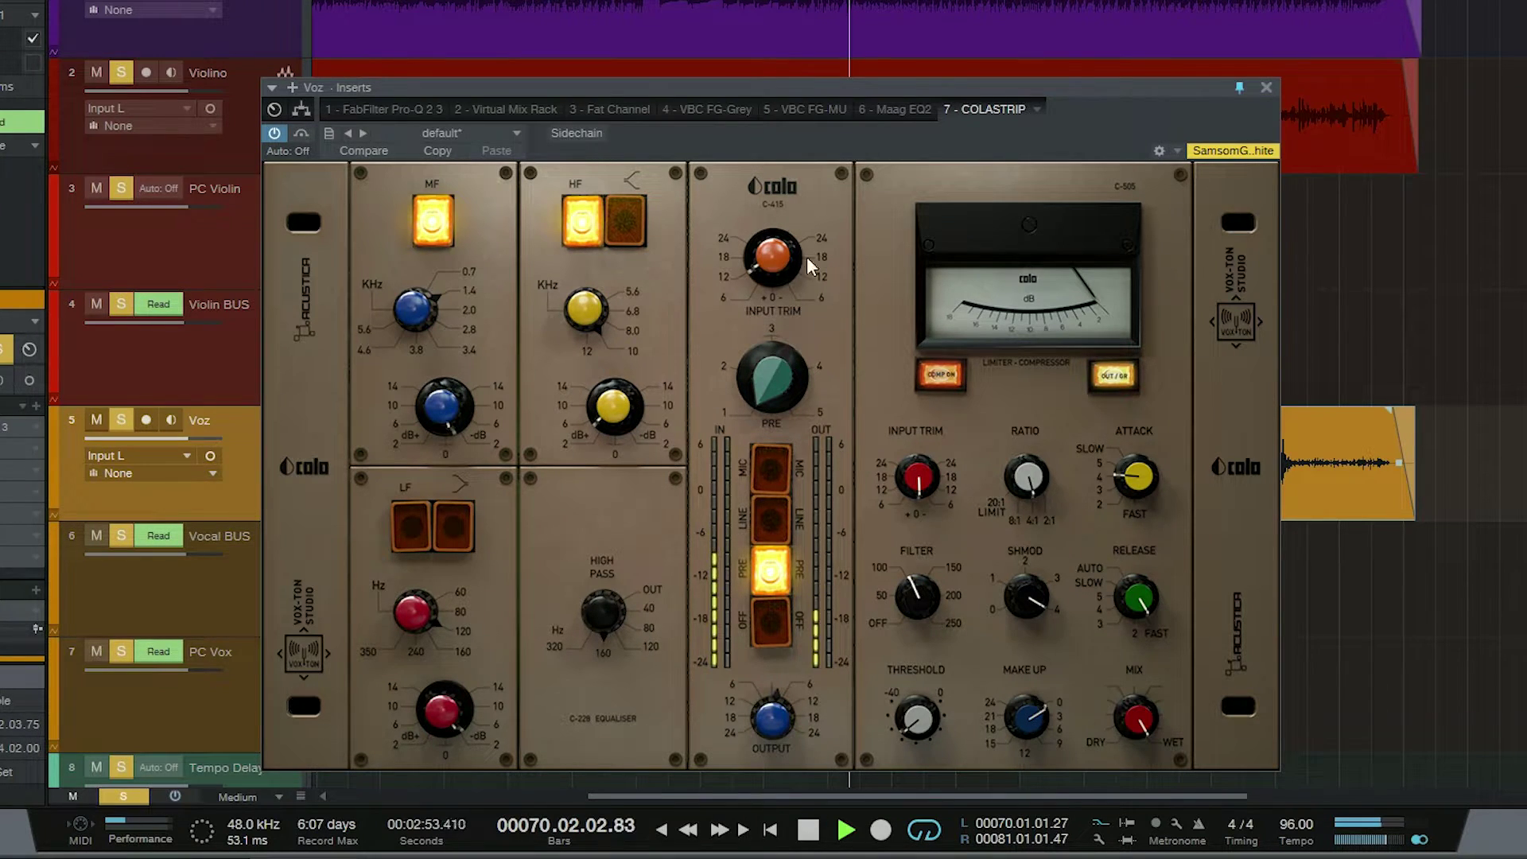
# Toggle the Colastrip bypass during playback to compare the processed and unprocessed vocal, leaving the plug-in engaged.
pyautogui.click(301, 132)
pyautogui.click(301, 131)
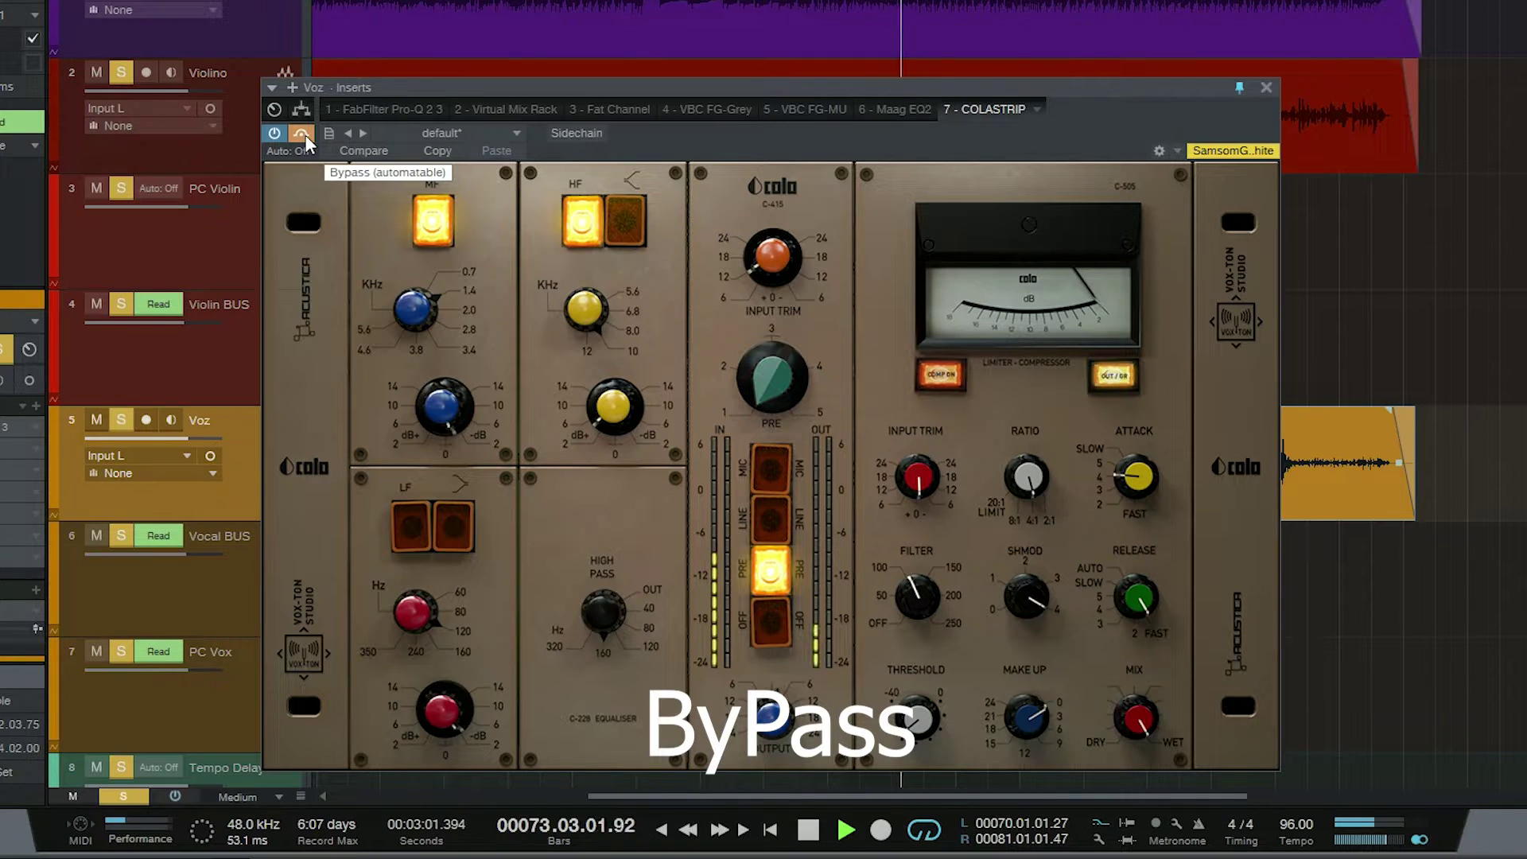
pyautogui.click(303, 135)
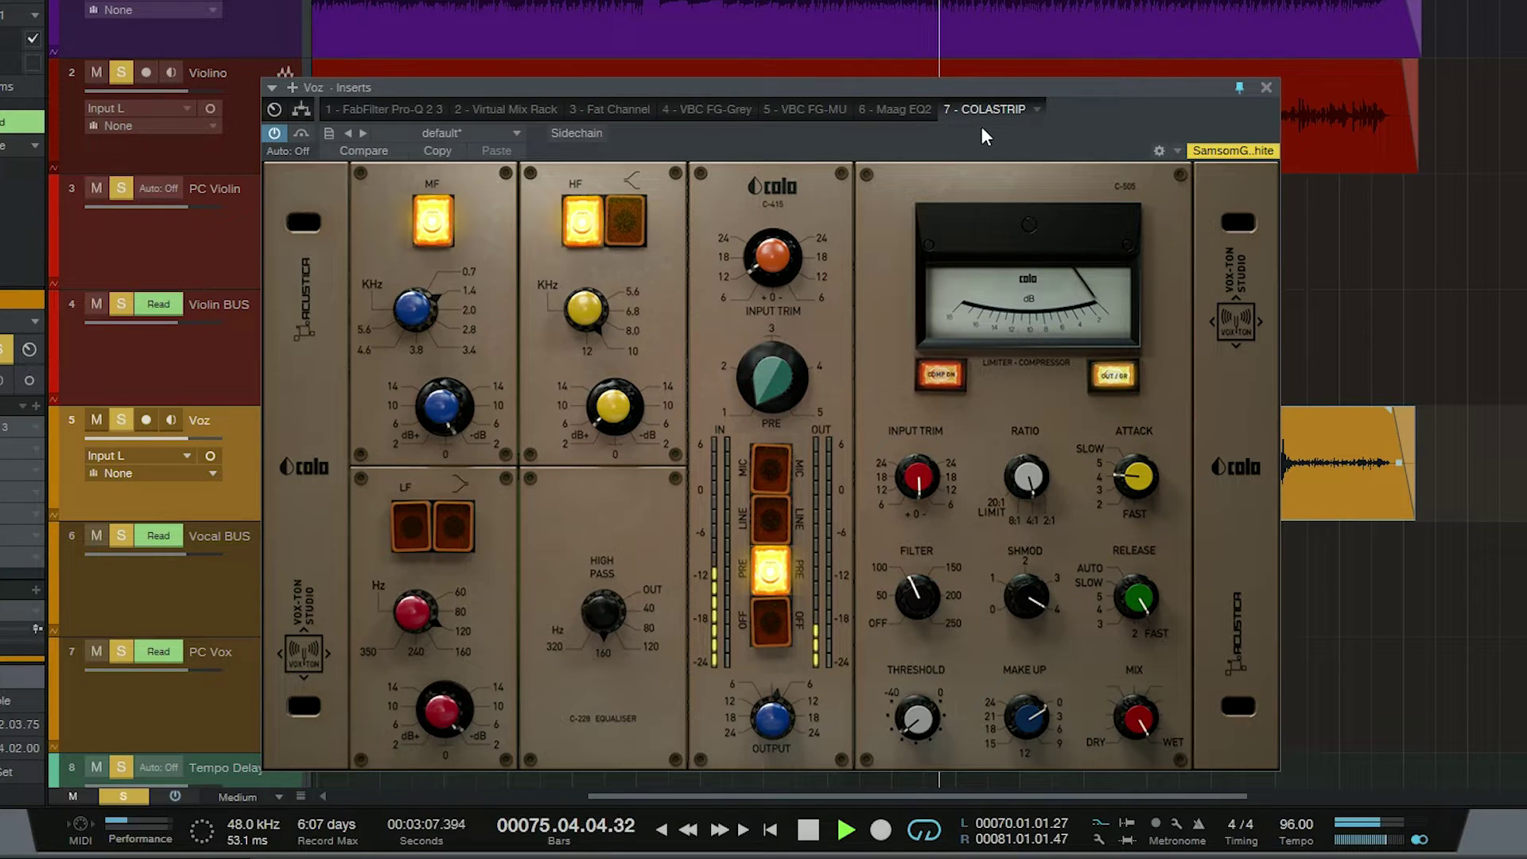
# Close the Colastrip window and play the mix with solos off, then reopen Colastrip higher on the screen and stop playback.
pyautogui.click(1265, 88)
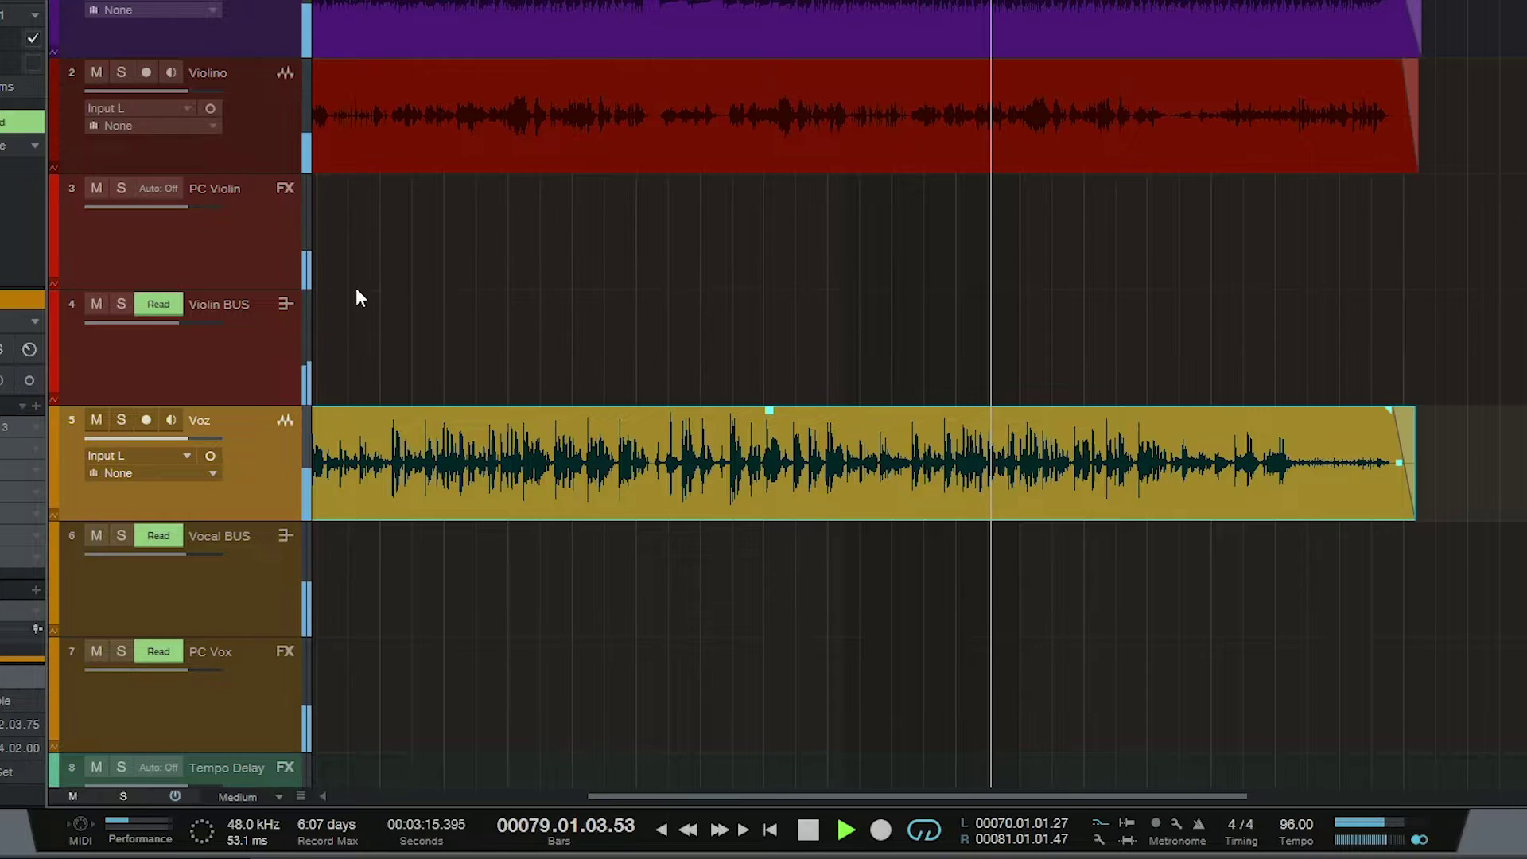
pyautogui.click(40, 451)
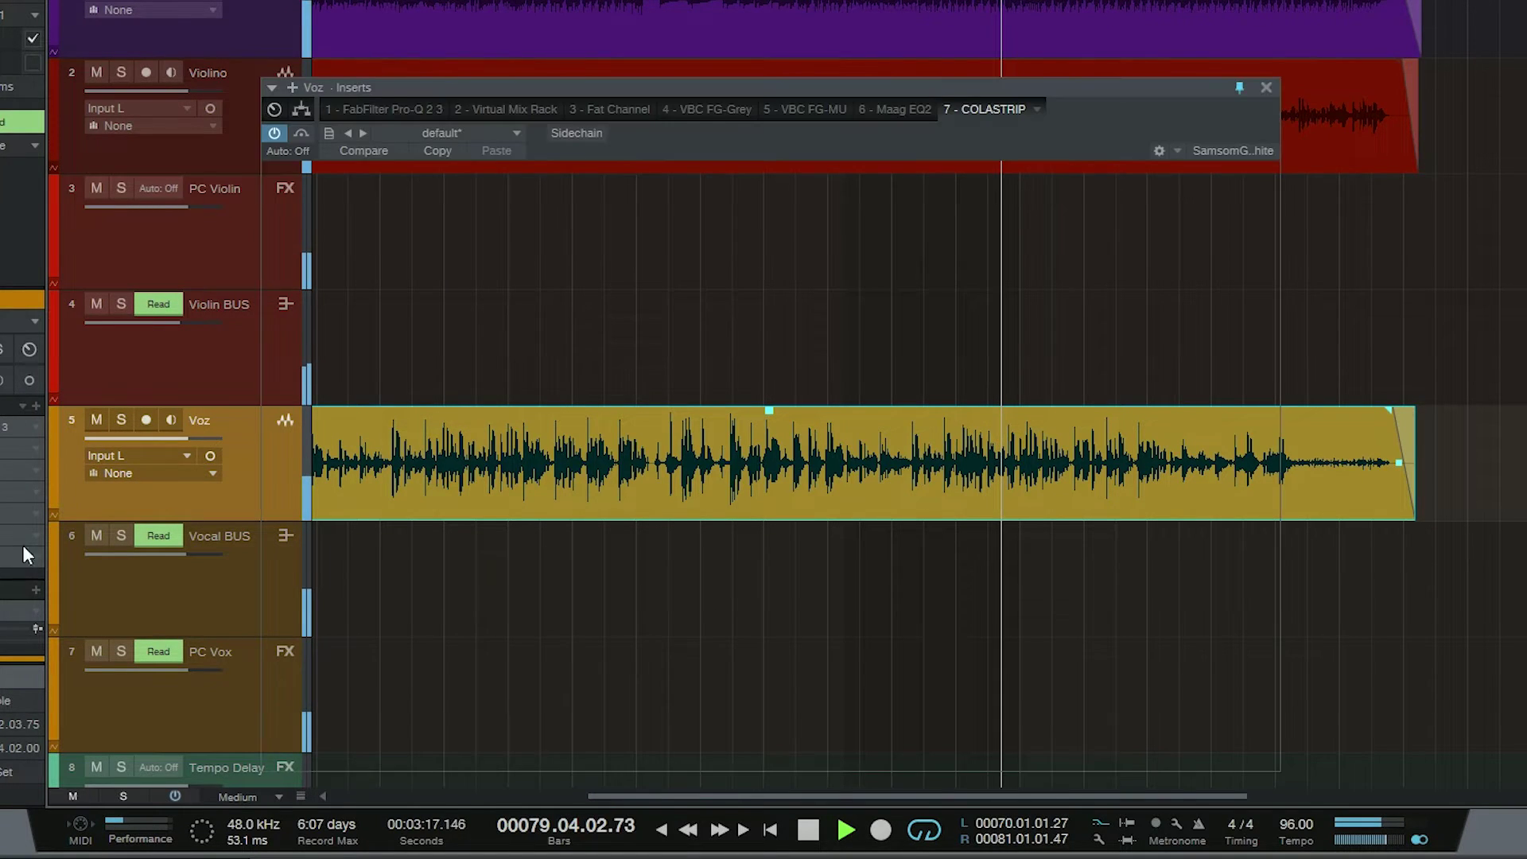
pyautogui.moveTo(755, 85); pyautogui.dragTo(694, 26)
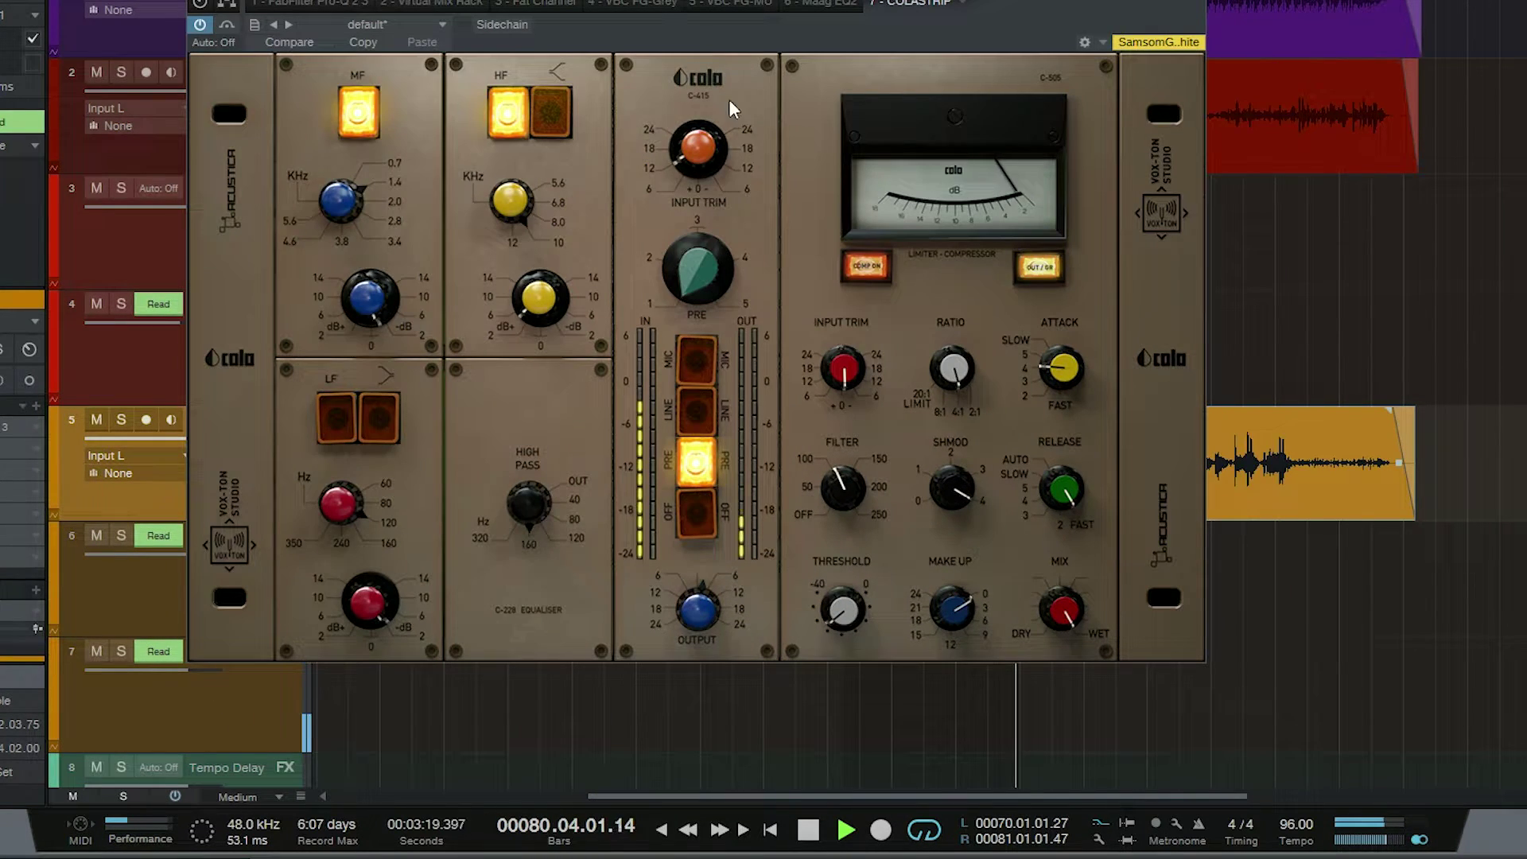
pyautogui.press('space')
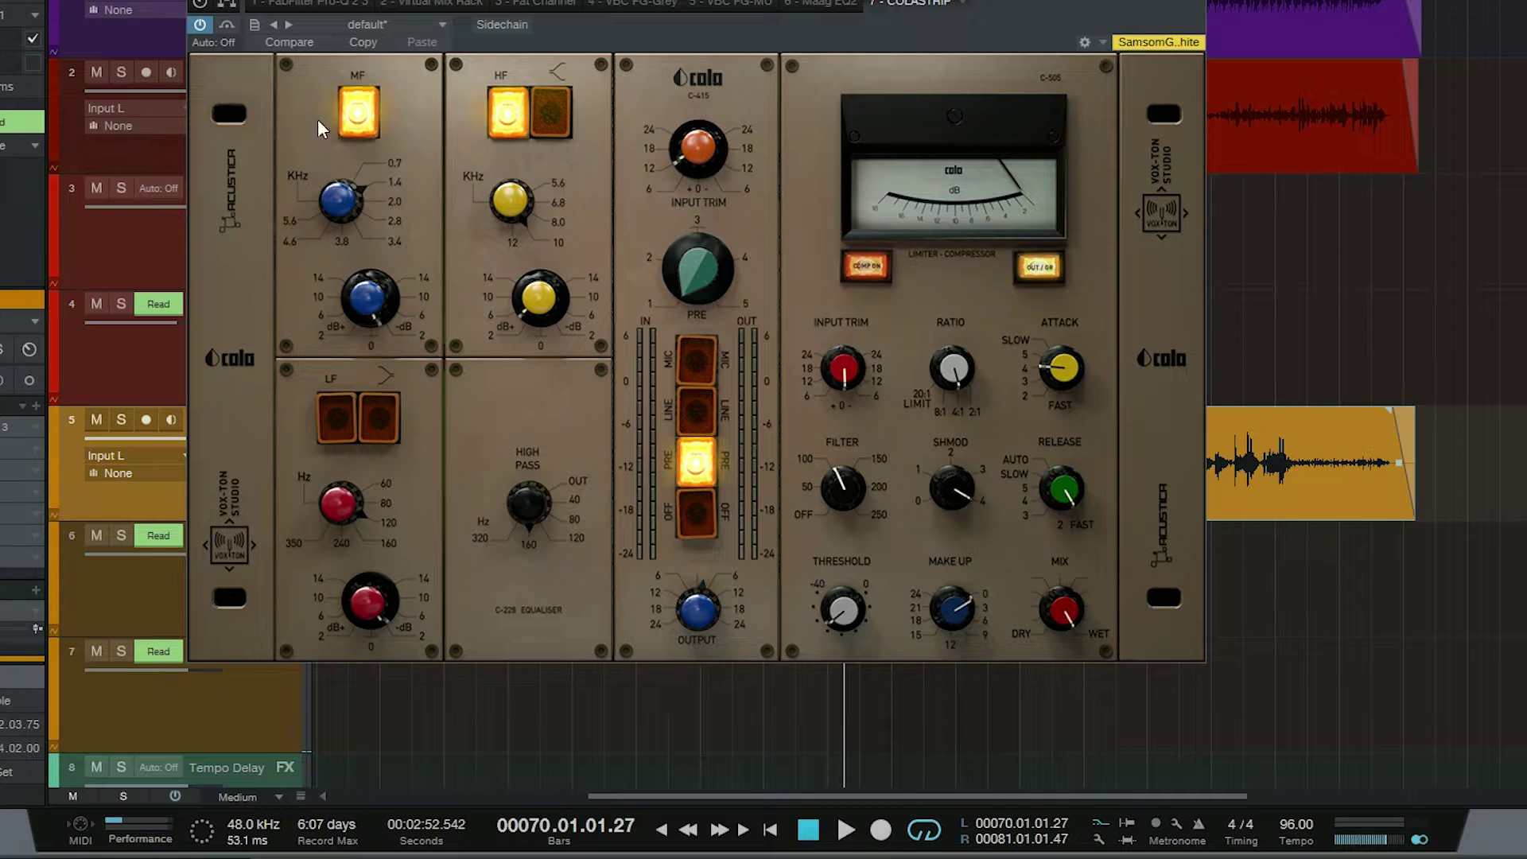
# Compare the mix during playback by turning the compressor's COMP ON and OUT/ON switches off and on and toggling the Colastrip bypass.
pyautogui.click(867, 268)
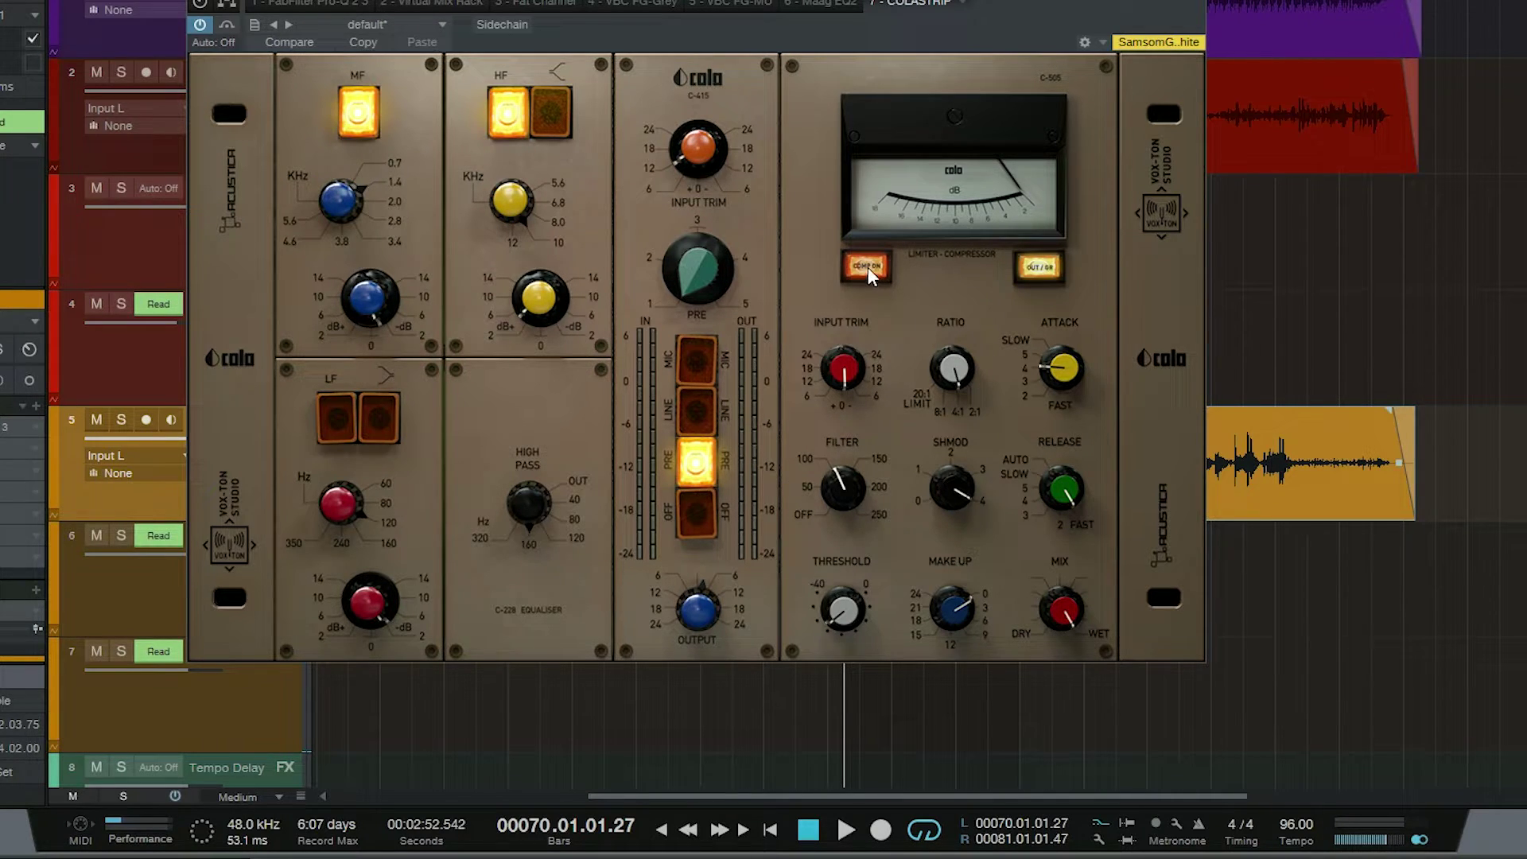
pyautogui.click(1036, 270)
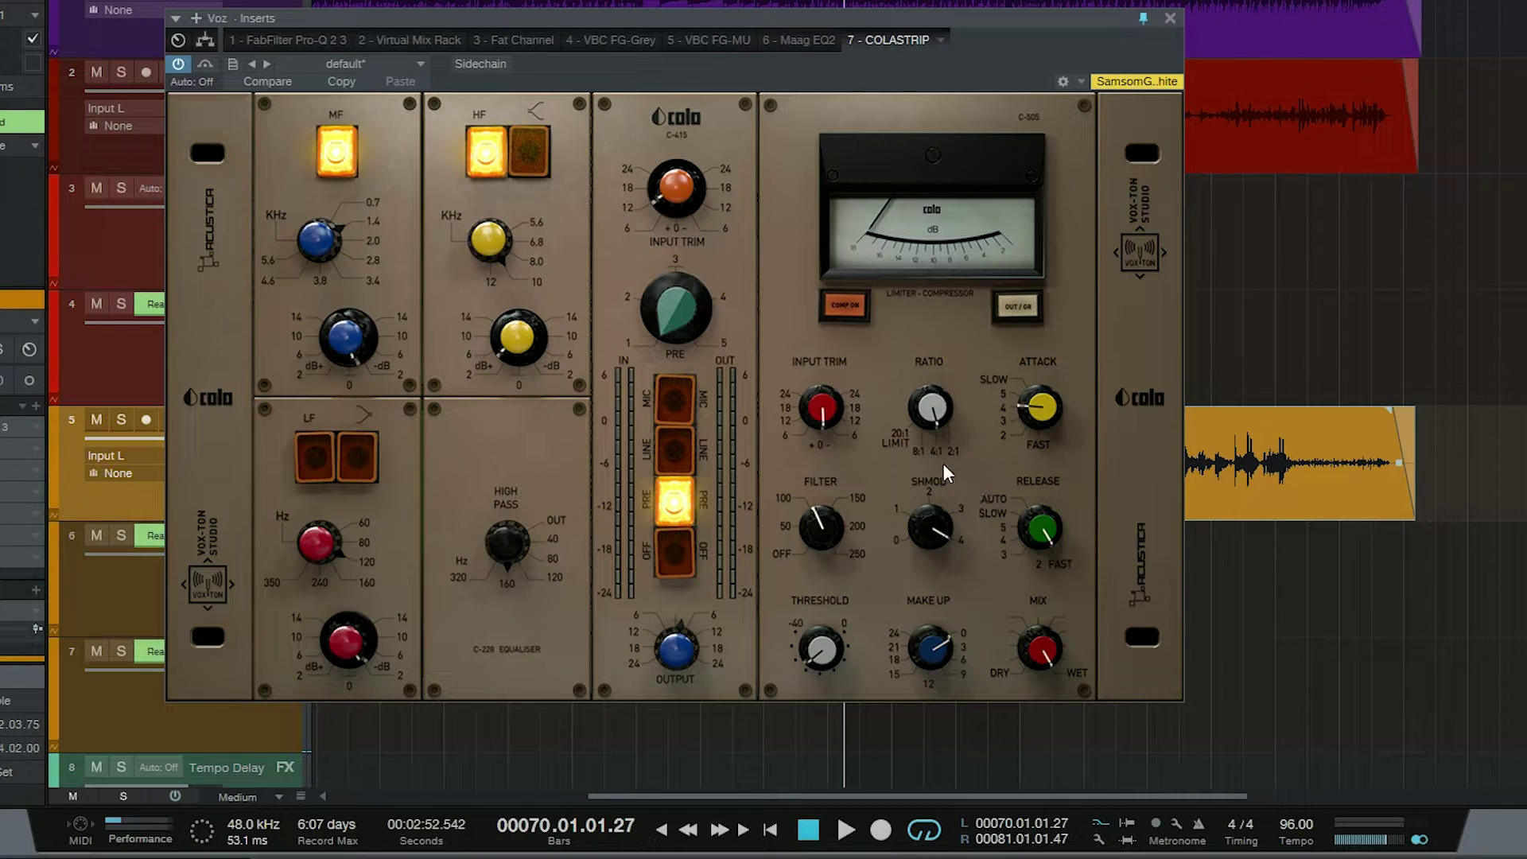
pyautogui.press('space')
pyautogui.click(204, 64)
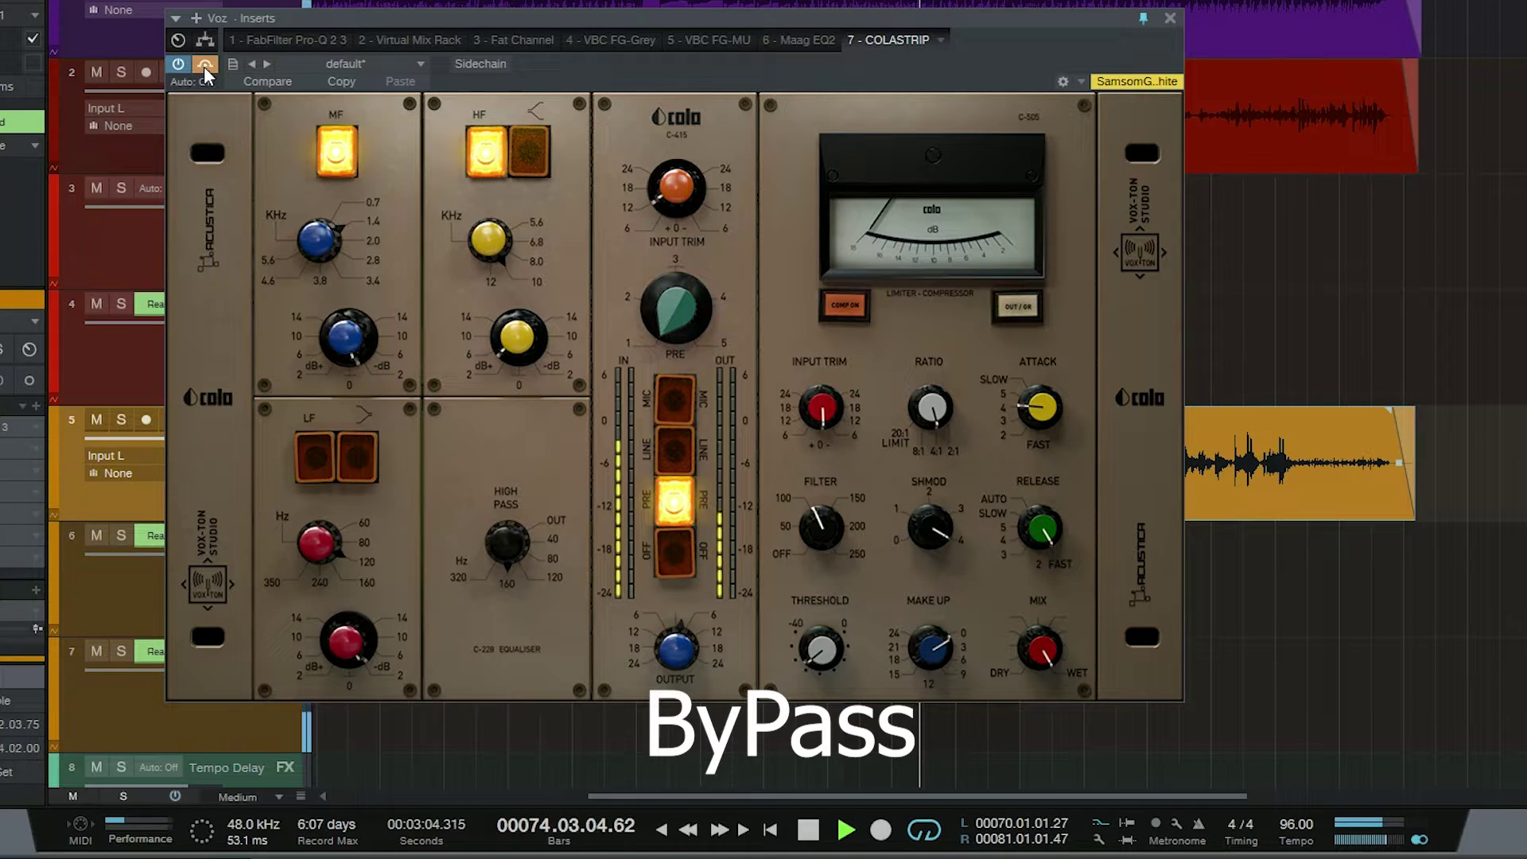
pyautogui.click(205, 65)
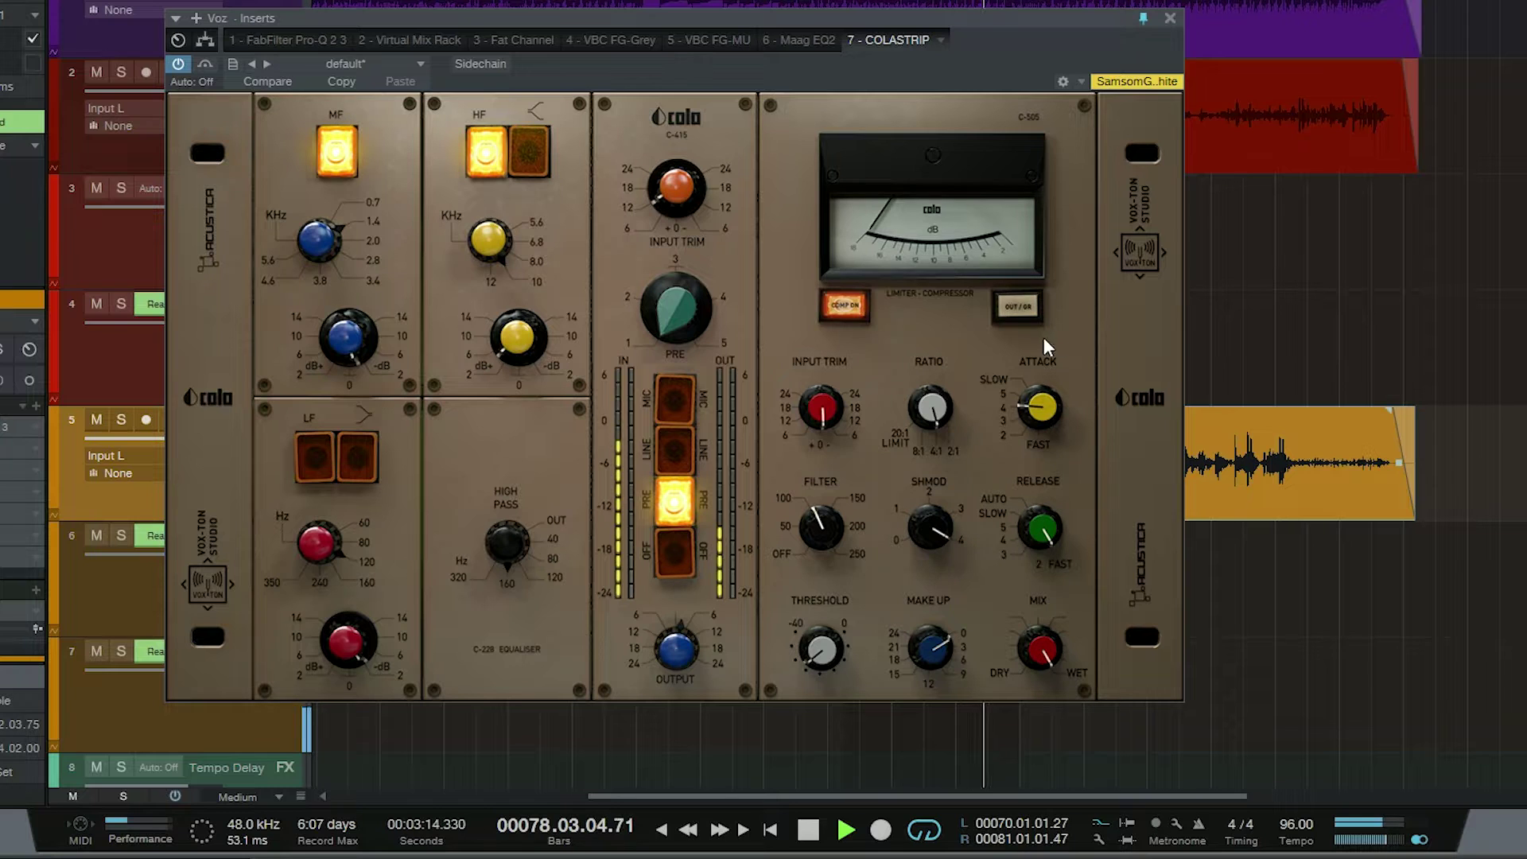
pyautogui.click(1022, 307)
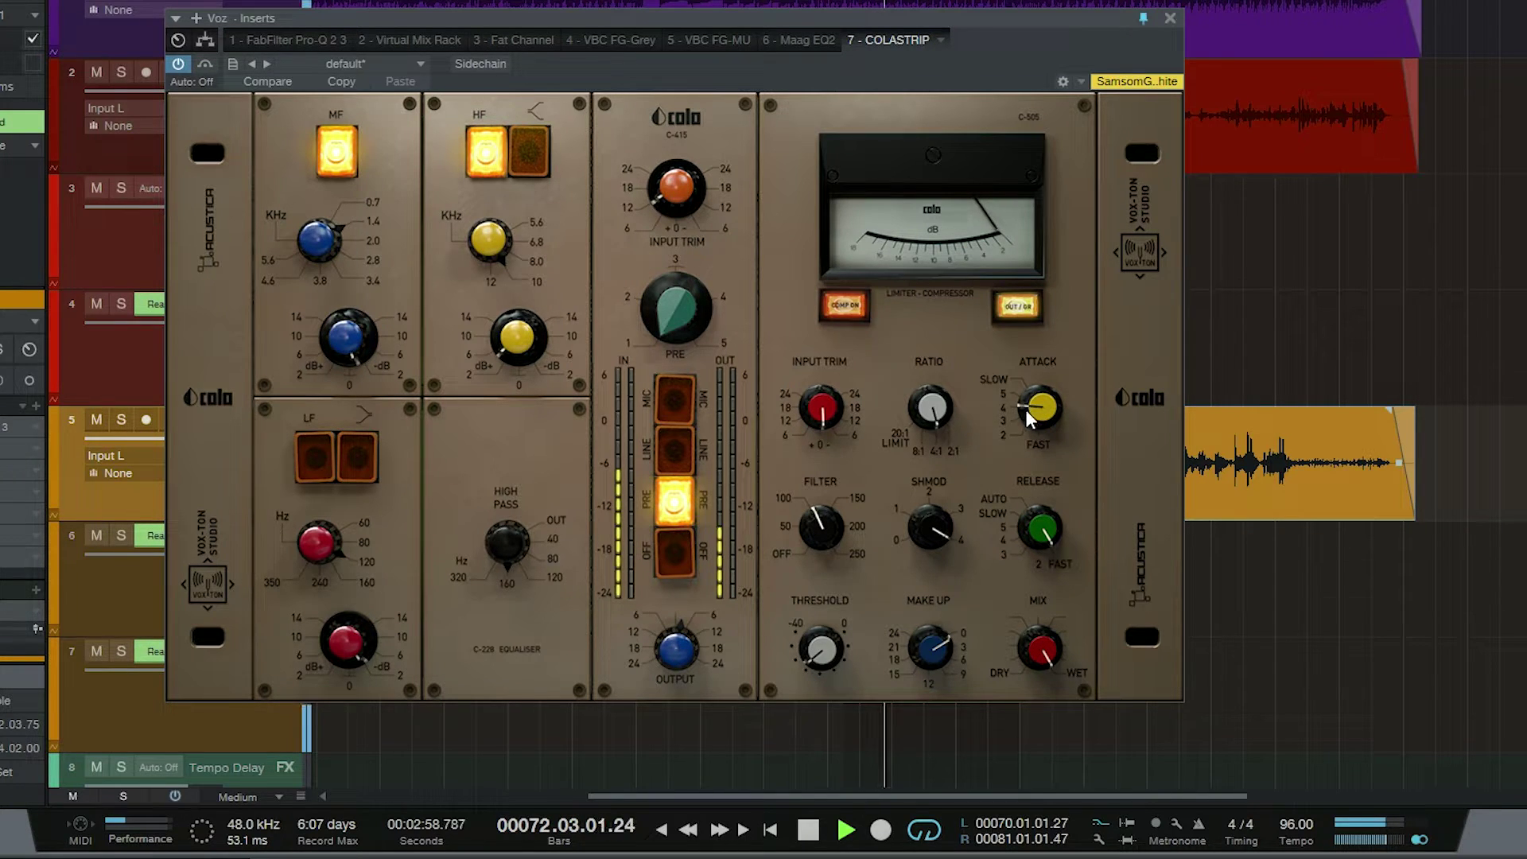
pyautogui.press('space')
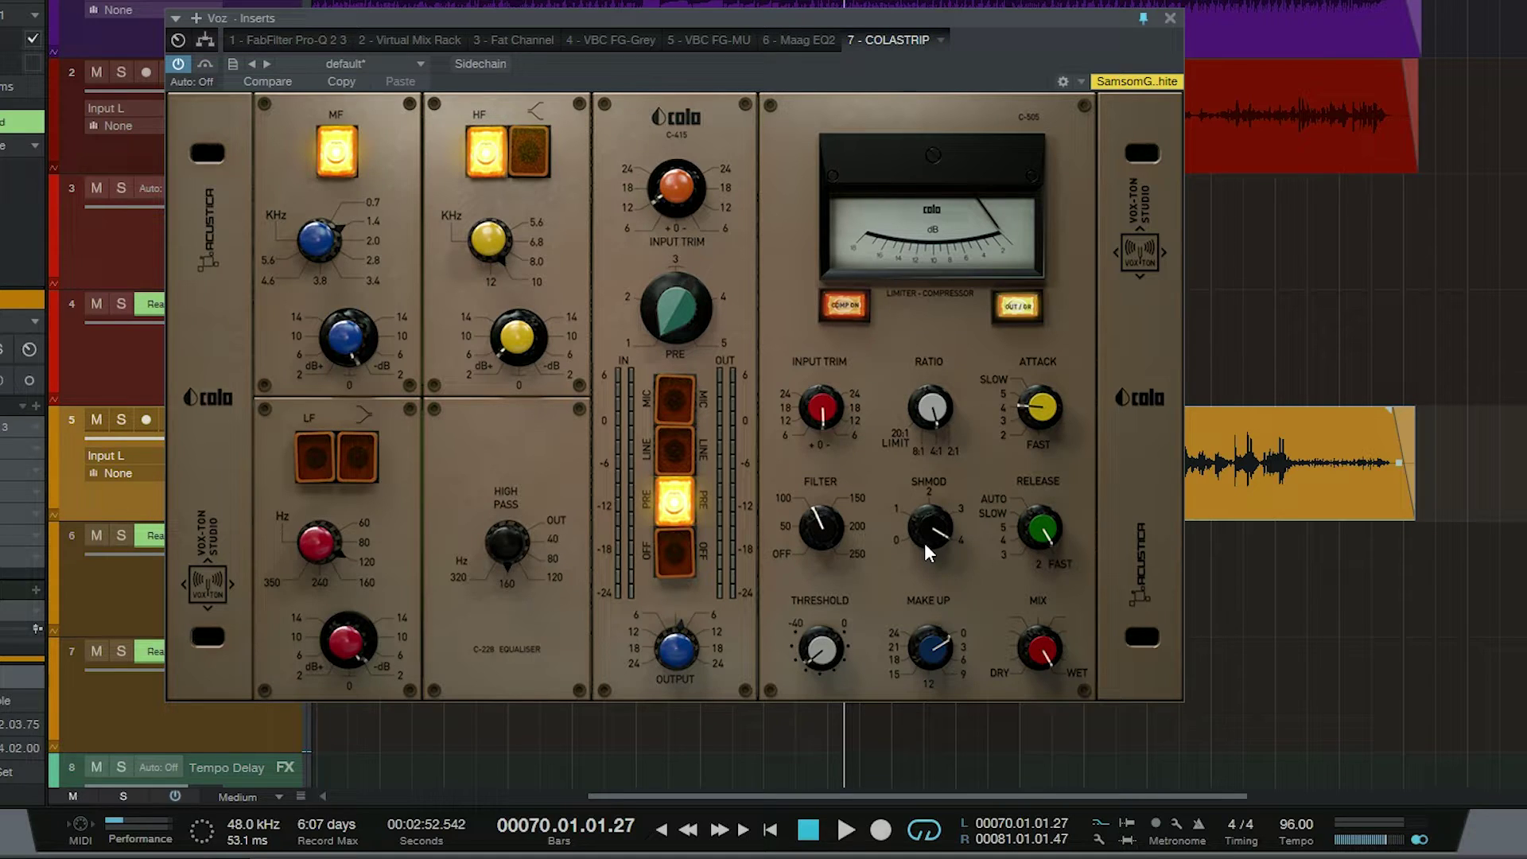
# Sweep the compressor's SHMOD knob up and down through its range, finishing at 4.
pyautogui.moveTo(924, 542); pyautogui.dragTo(929, 624)
pyautogui.moveTo(918, 519); pyautogui.dragTo(952, 483)
pyautogui.moveTo(917, 541); pyautogui.dragTo(919, 685)
pyautogui.moveTo(935, 524); pyautogui.dragTo(918, 617)
pyautogui.moveTo(932, 523); pyautogui.dragTo(935, 489)
pyautogui.moveTo(938, 520); pyautogui.dragTo(947, 461)
# Compare the mix with the compressor's COMP ON switch off and on during playback, leaving it on.
pyautogui.press('space')
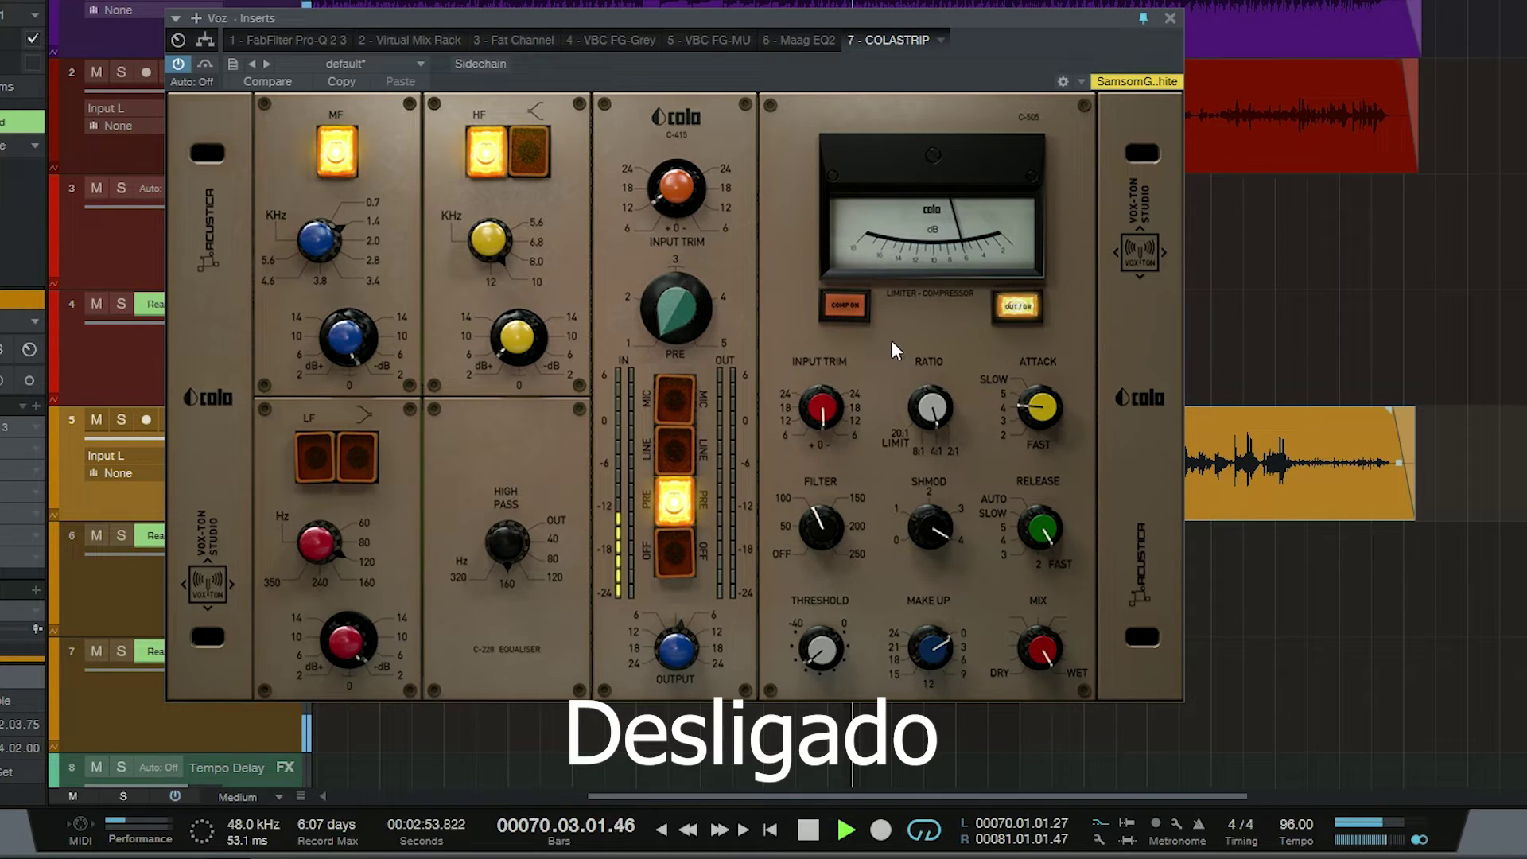
pyautogui.click(865, 331)
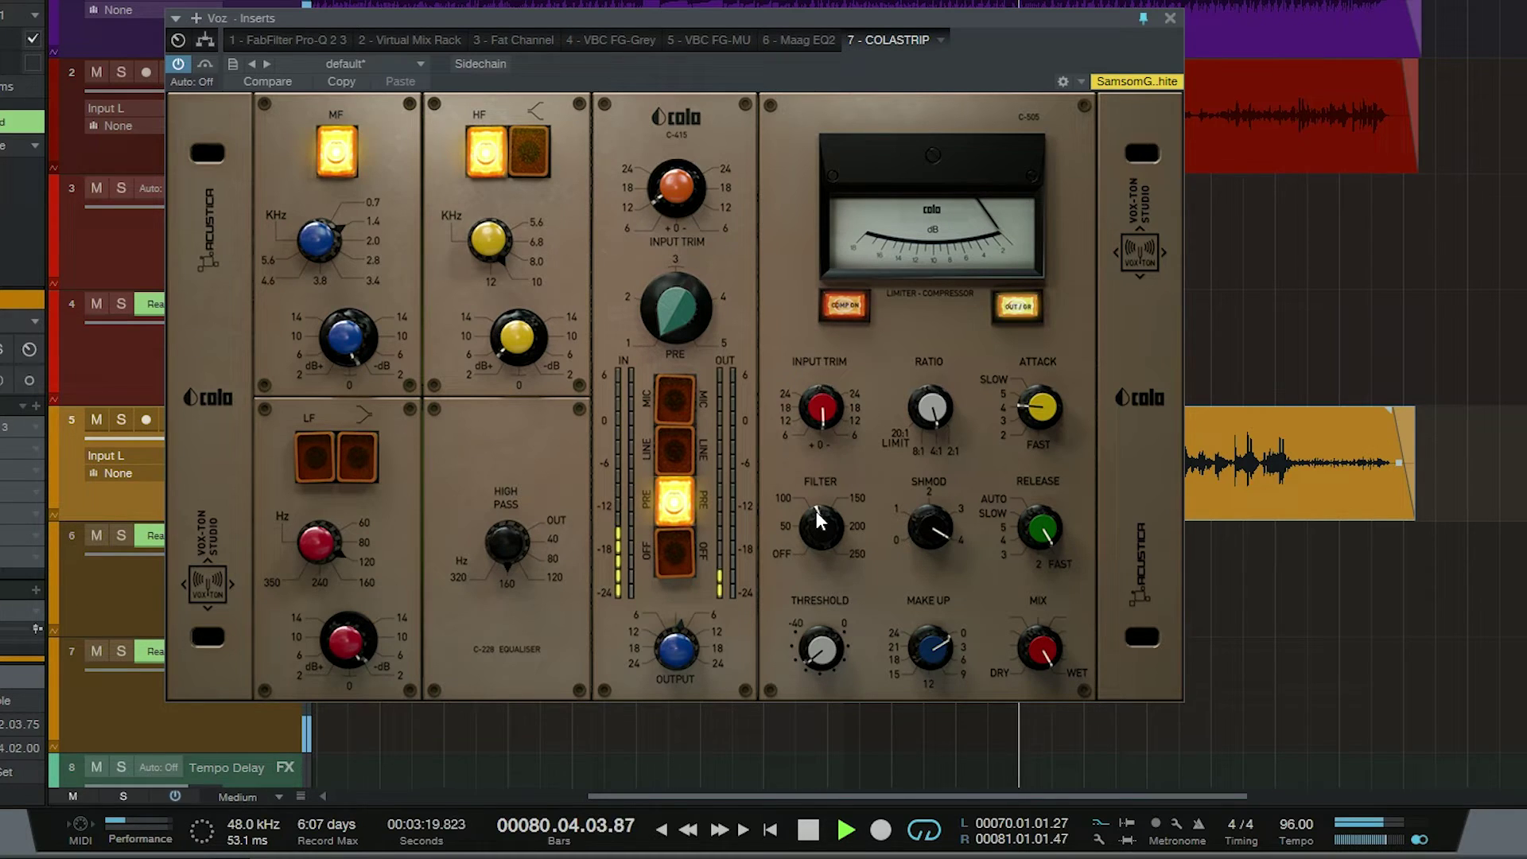
pyautogui.press('space')
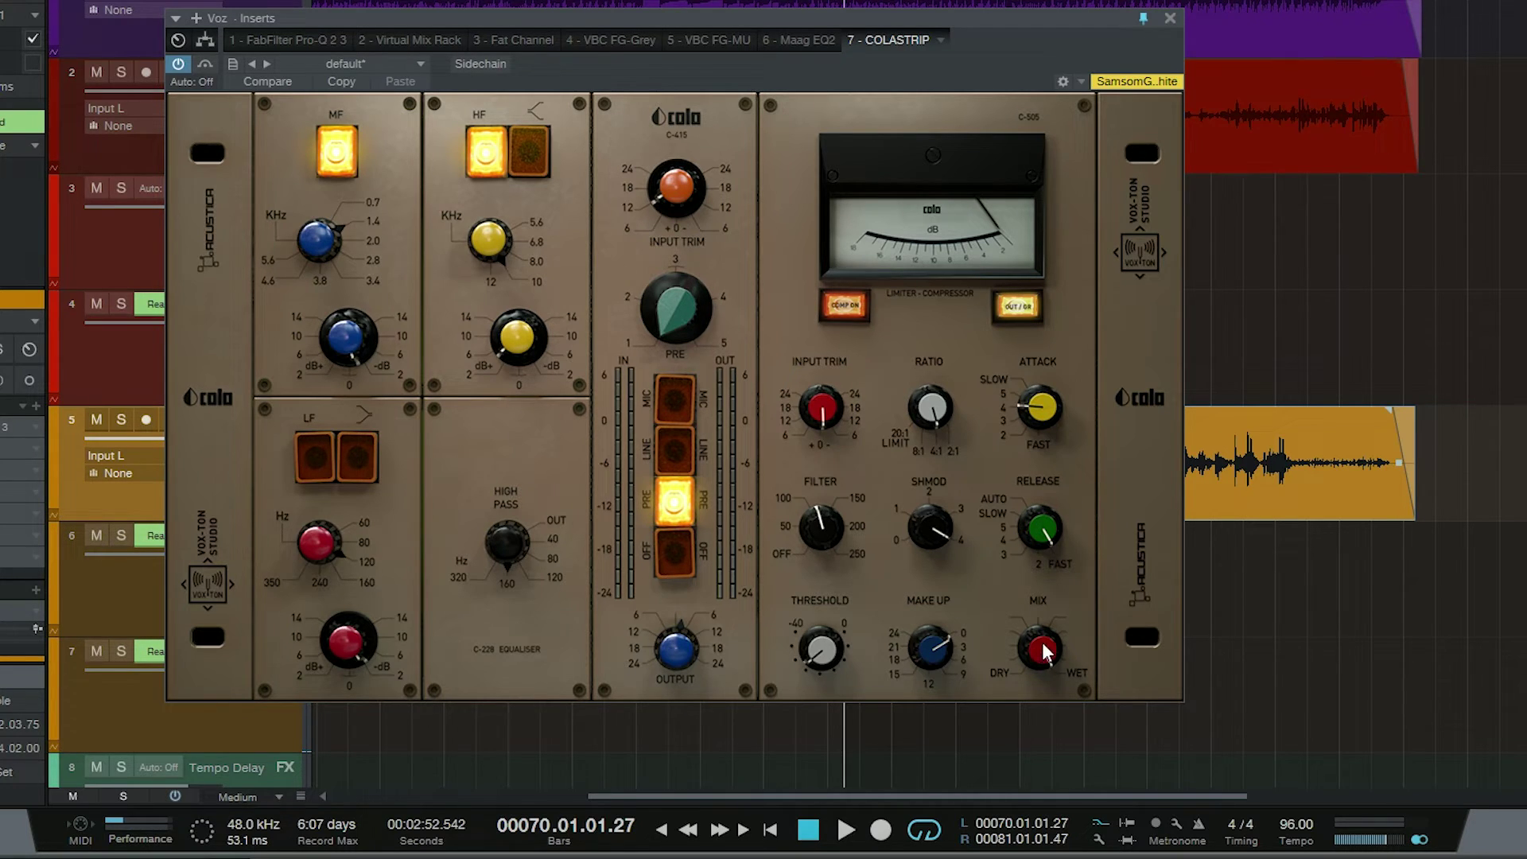
# Lower the compressor's MIX knob in stages from WET towards halfway while the mix plays.
pyautogui.press('space')
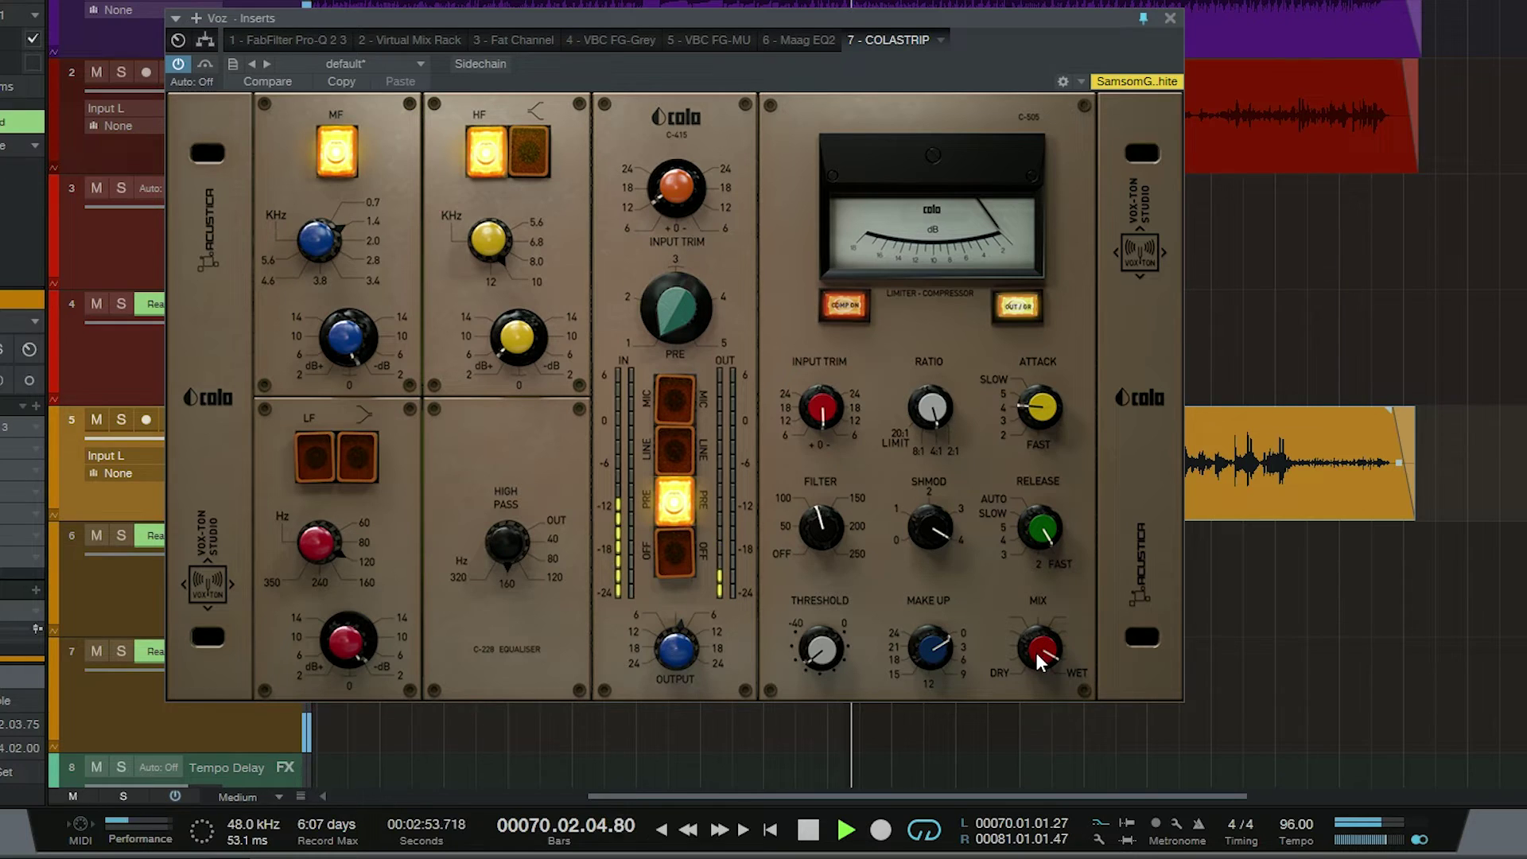
pyautogui.moveTo(1032, 690); pyautogui.dragTo(1030, 710)
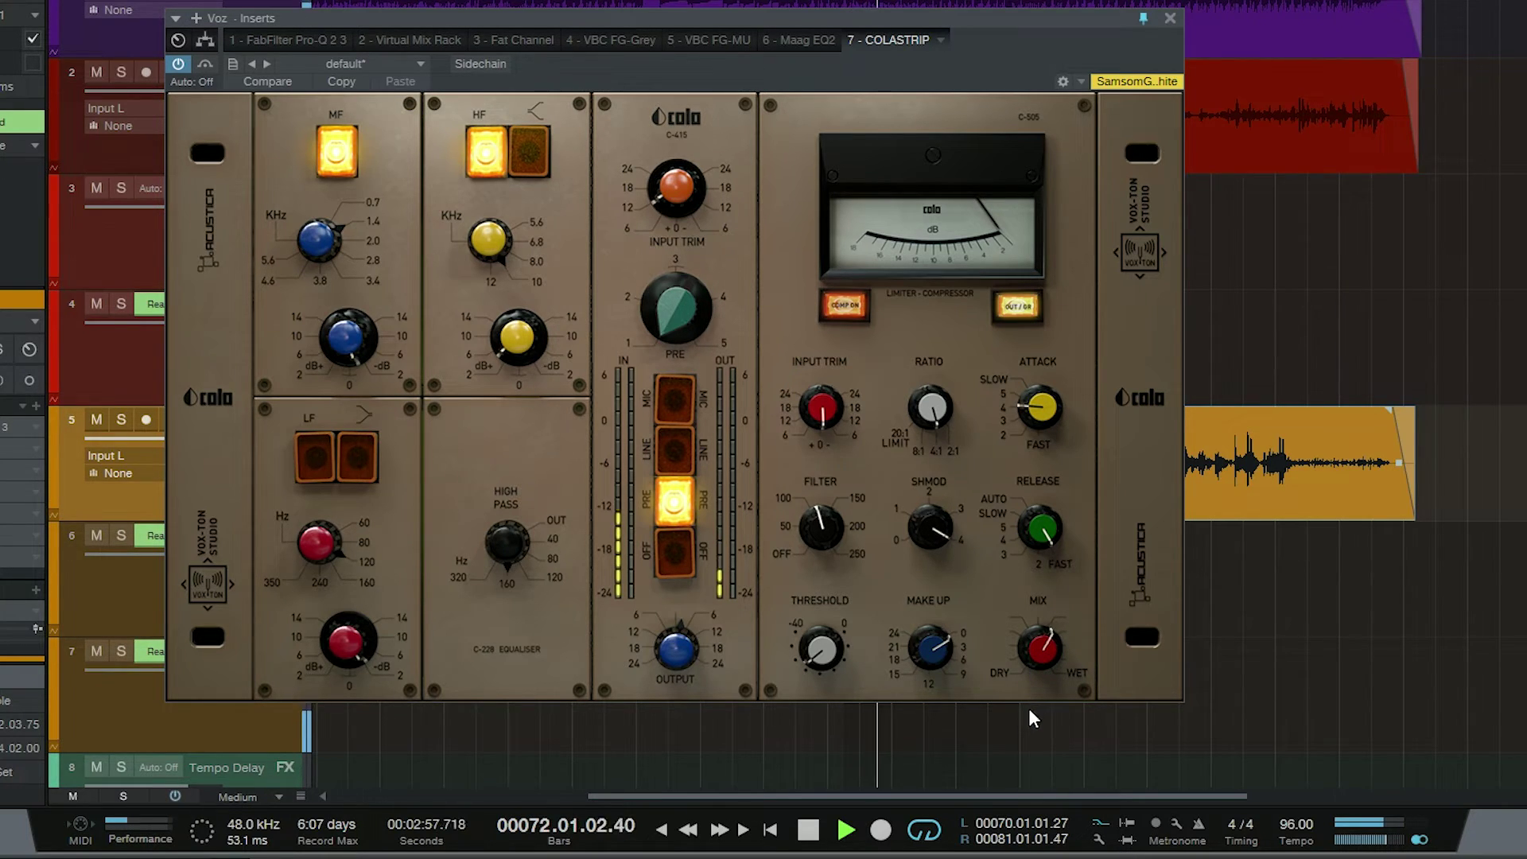
pyautogui.moveTo(1038, 648); pyautogui.dragTo(1038, 661)
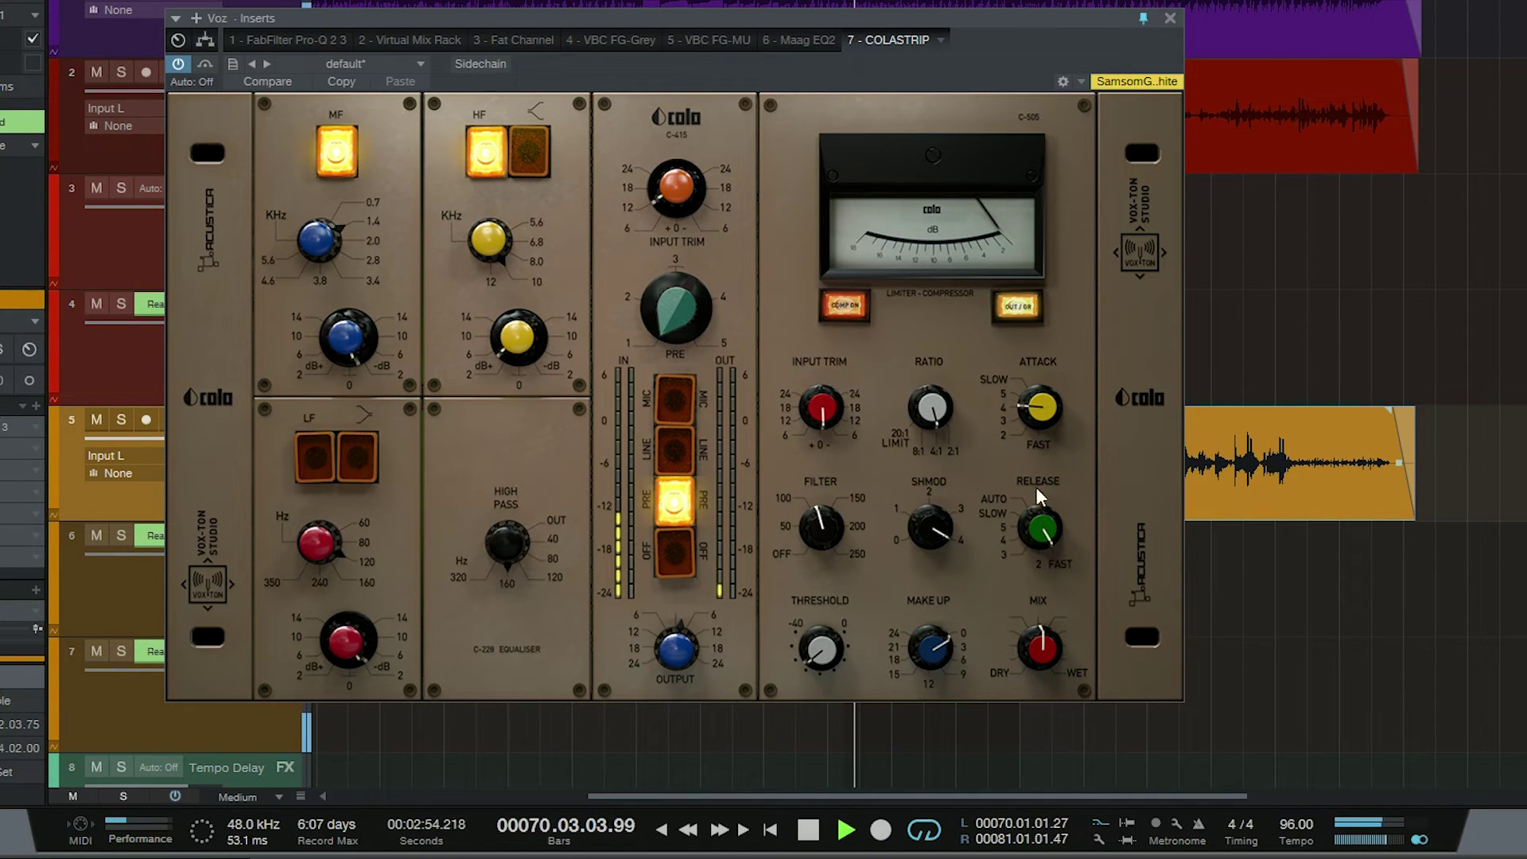
pyautogui.doubleClick(1047, 645)
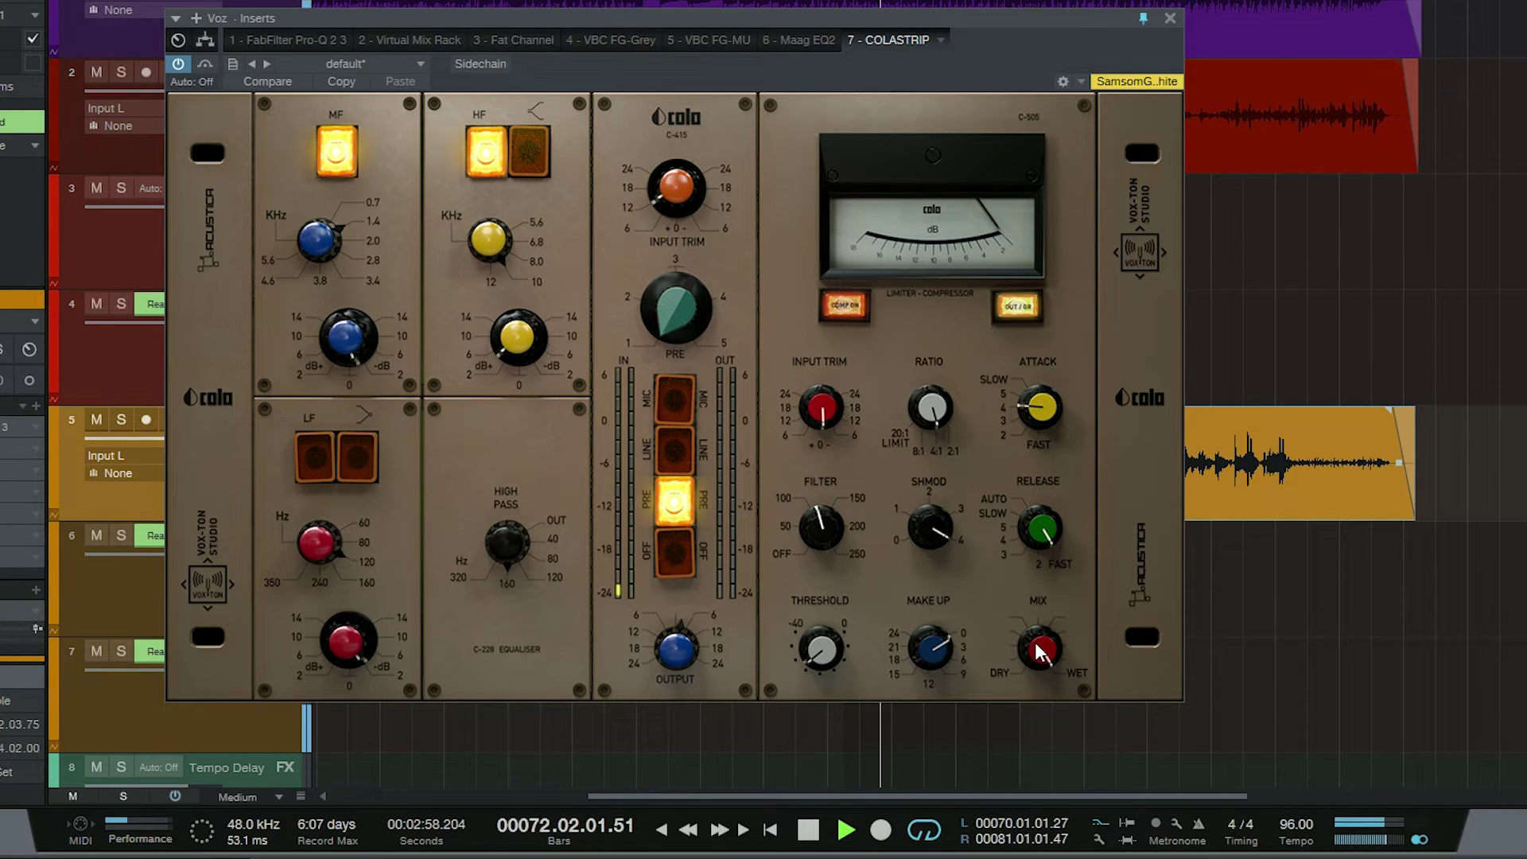
# Turn the compressor's MIX knob fully to DRY and play the mix from the loop start.
pyautogui.press('space')
pyautogui.moveTo(1037, 650); pyautogui.dragTo(1043, 655)
pyautogui.press('space')
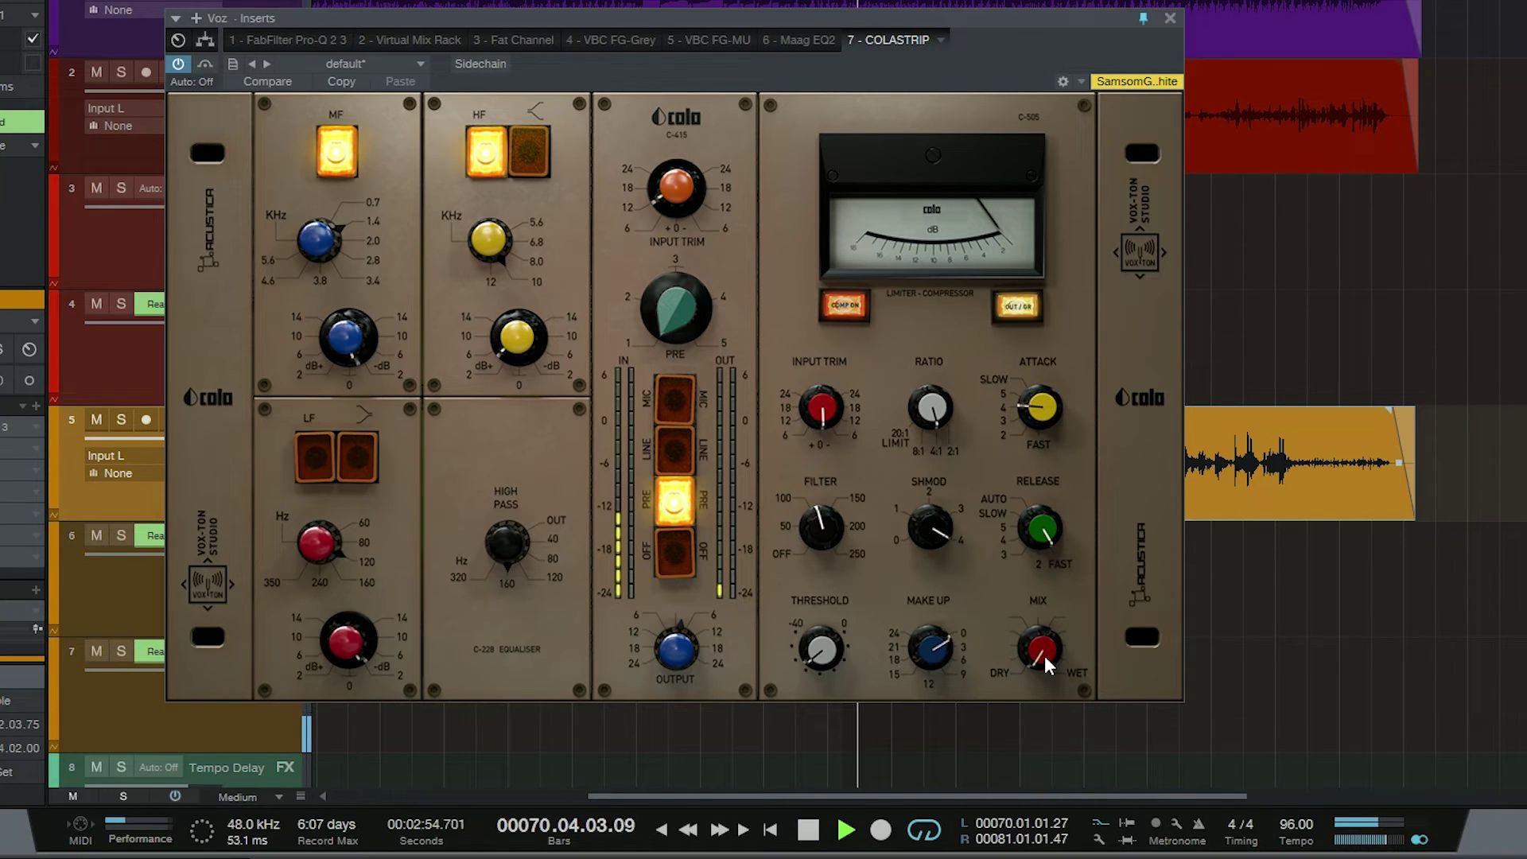
# Set the compressor's MIX knob about halfway between DRY and WET and audition it during playback.
pyautogui.press('space')
pyautogui.moveTo(1044, 655); pyautogui.dragTo(1037, 544)
pyautogui.press('space')
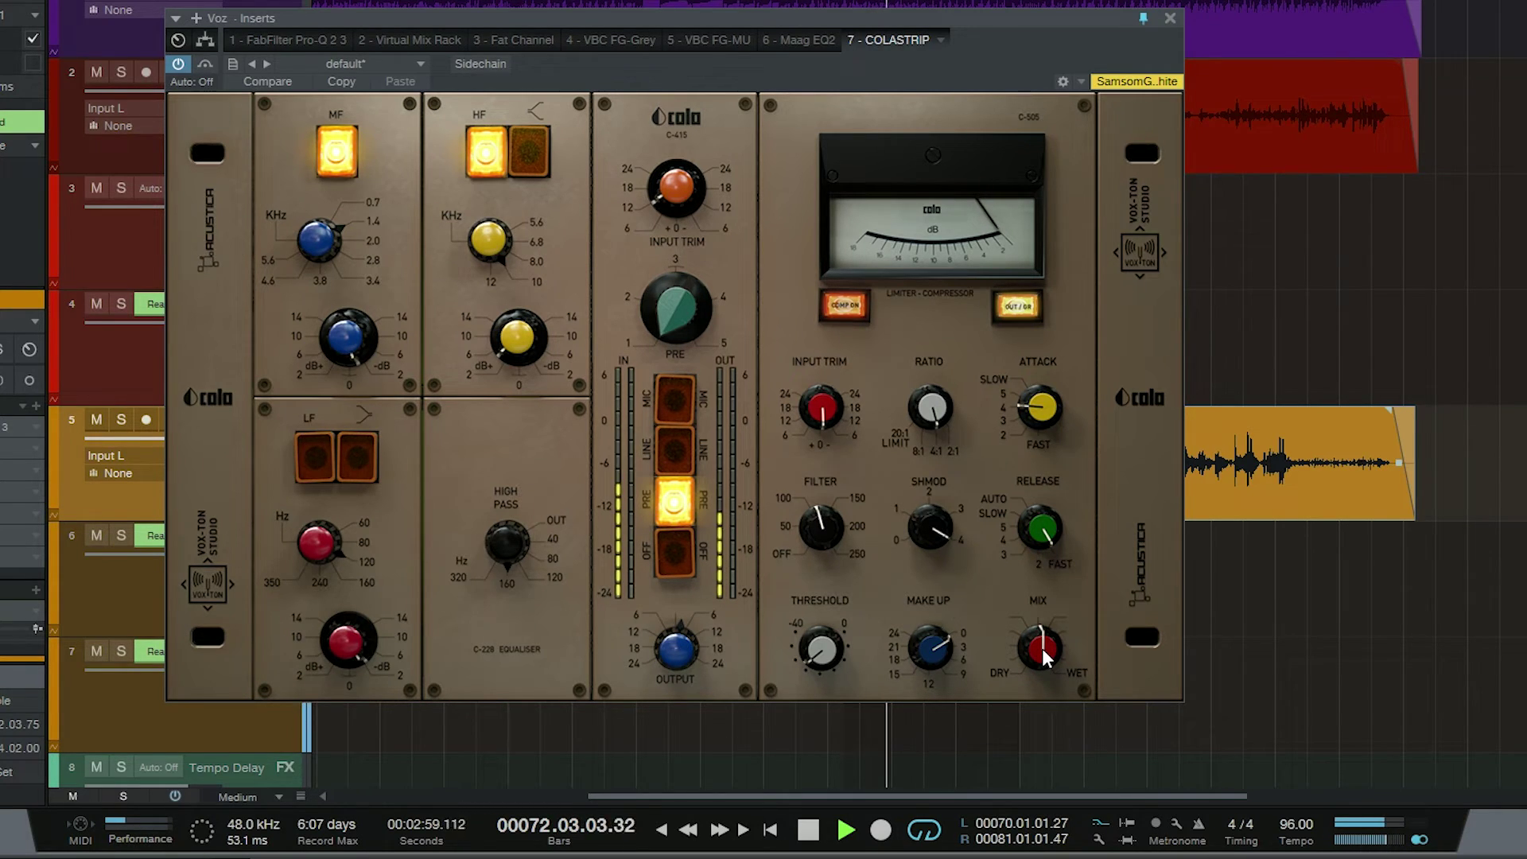
pyautogui.press('space')
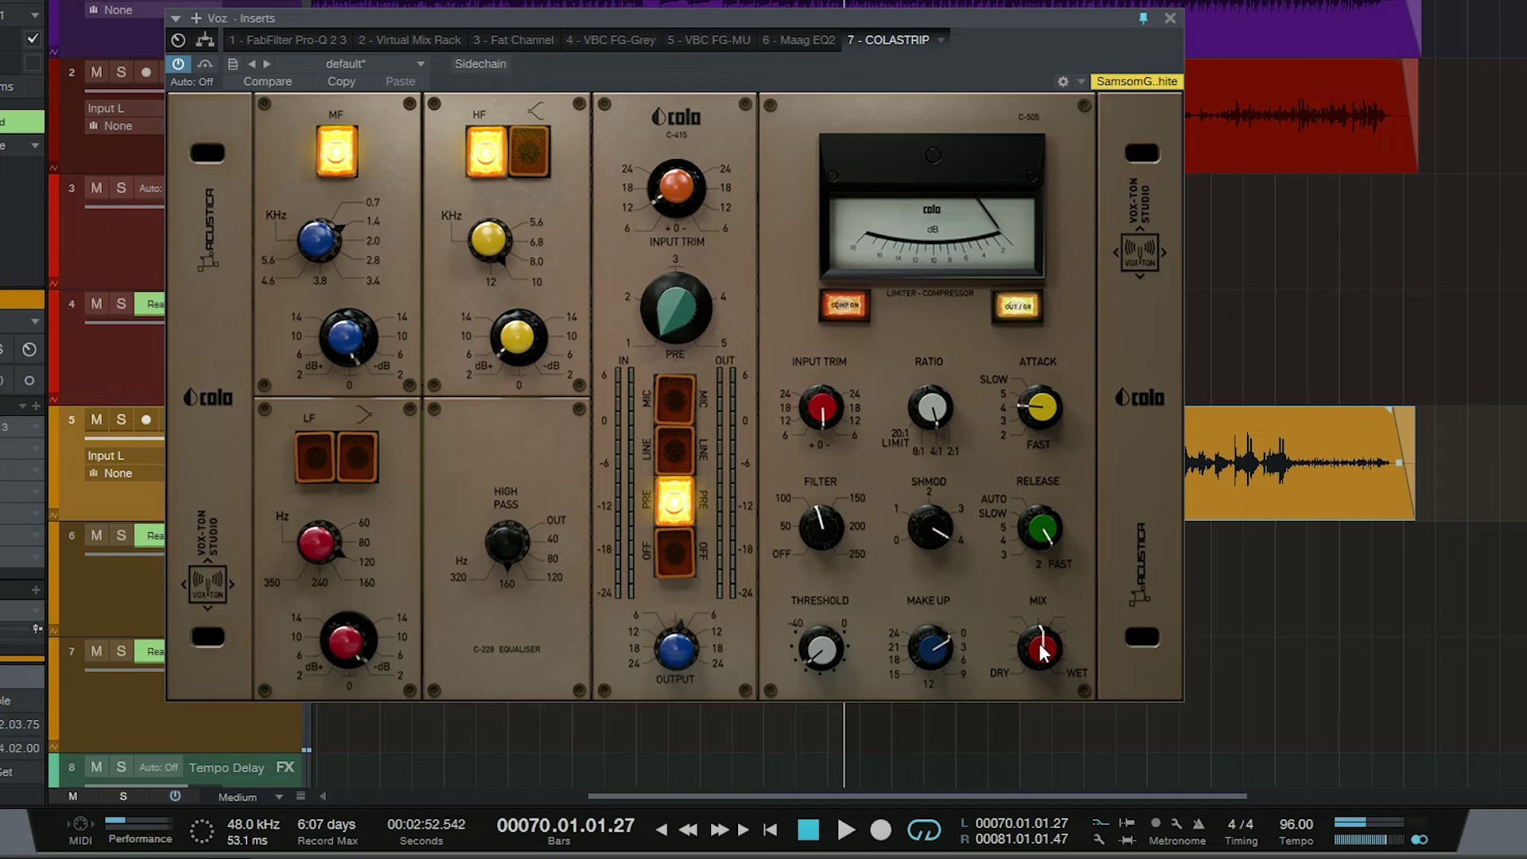